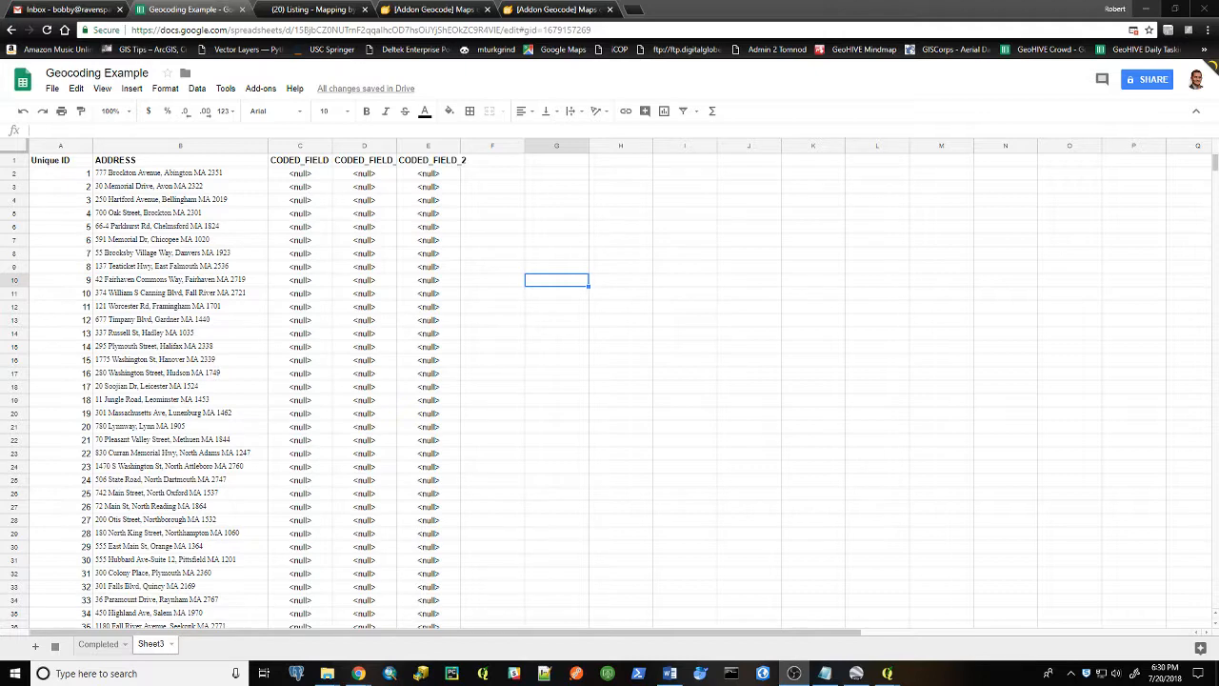
Browse through the address list in the spreadsheet
{"action": "left_click", "coordinate": [636, 253]}
{"action": "scroll", "coordinate": [604, 272], "scroll_direction": "down", "scroll_amount": 7}
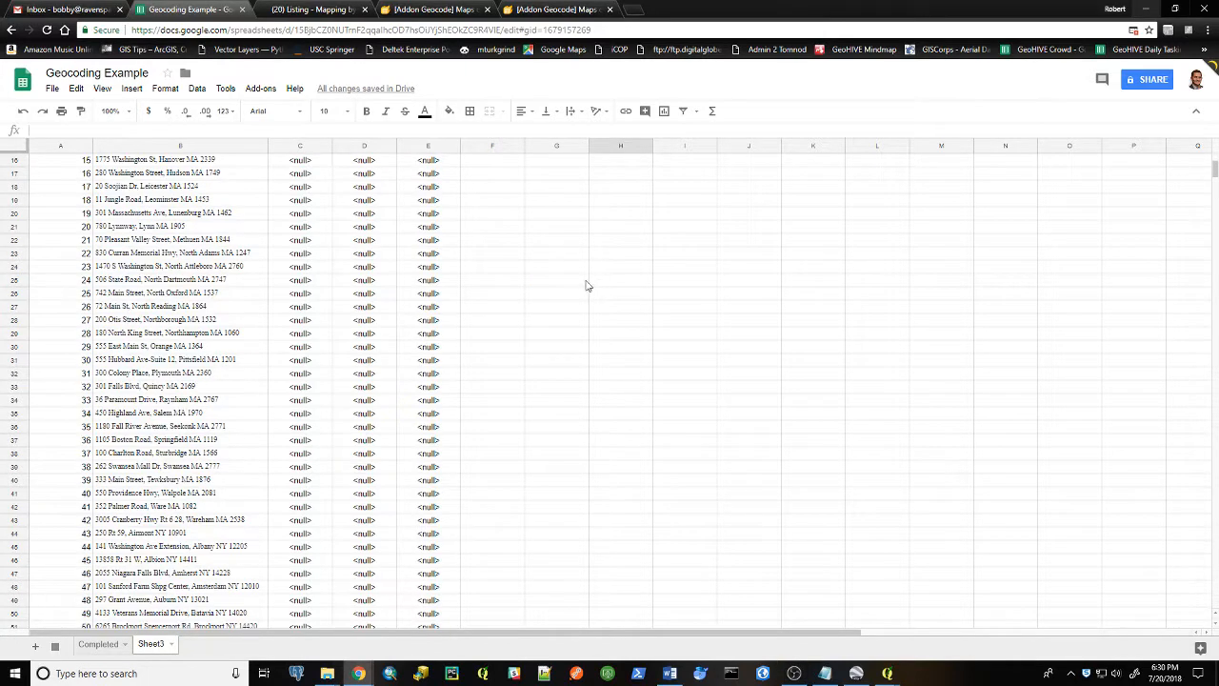
{"action": "scroll", "coordinate": [534, 299], "scroll_direction": "down", "scroll_amount": 5}
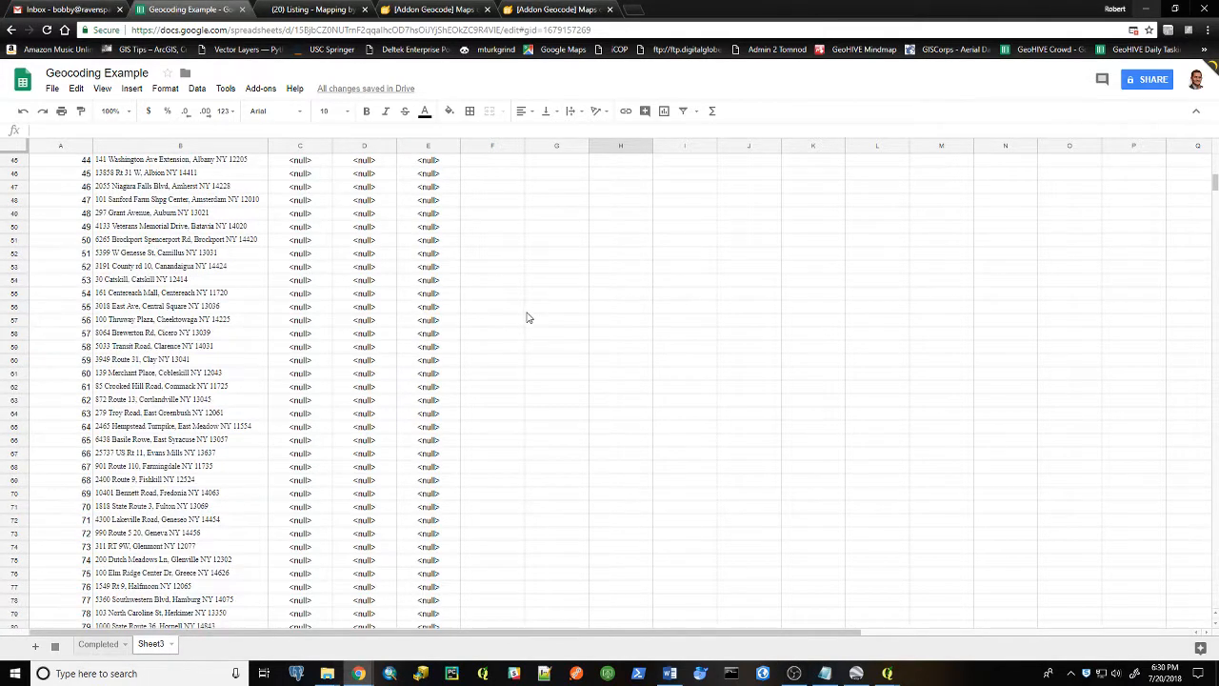
{"action": "scroll", "coordinate": [528, 317], "scroll_direction": "up", "scroll_amount": 10}
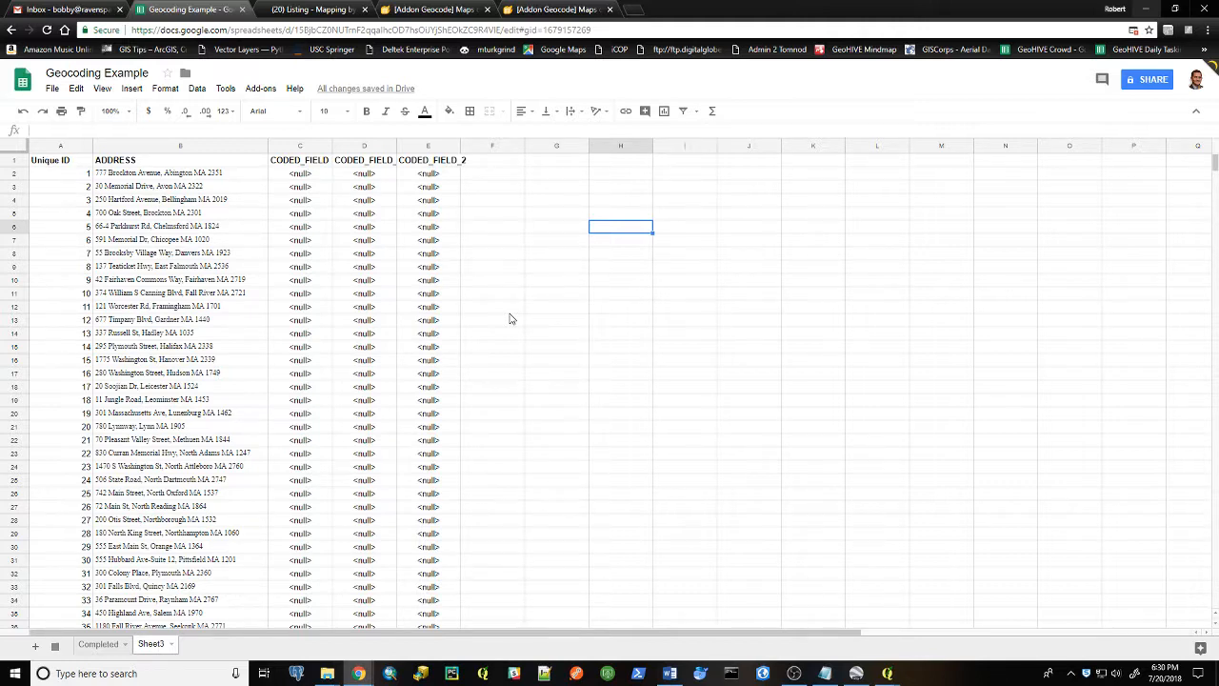
{"action": "left_click", "coordinate": [469, 297]}
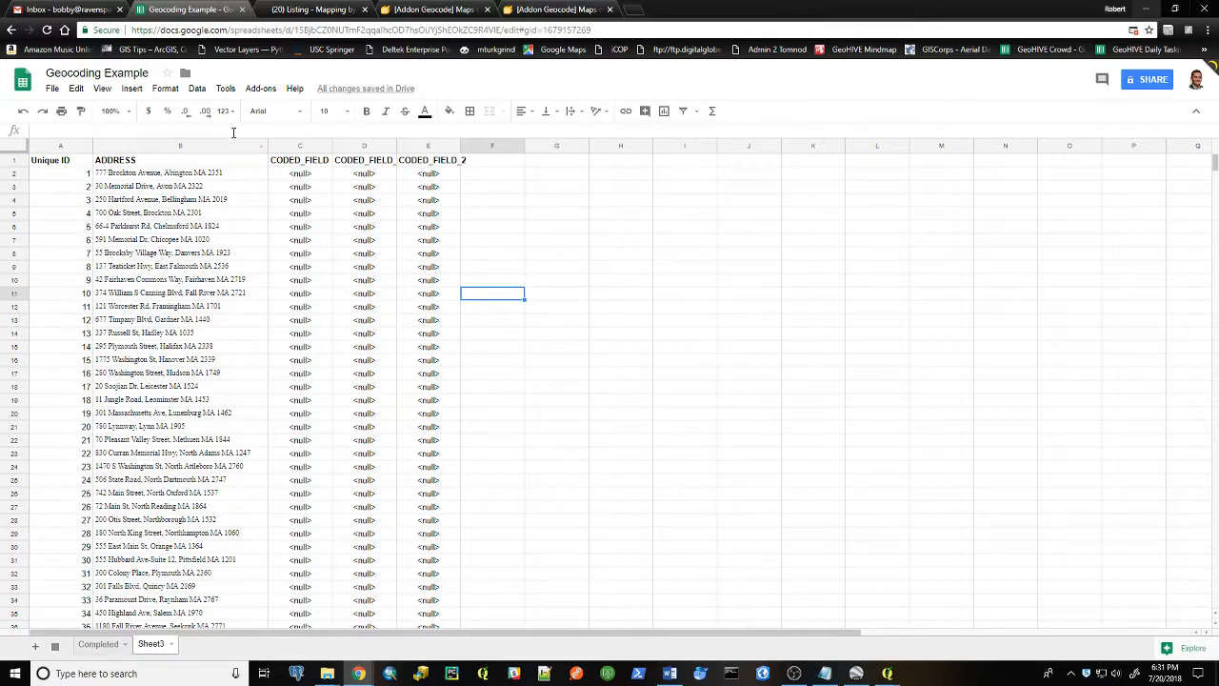
Search the add-ons store for geocode and close the store
{"action": "left_click", "coordinate": [258, 89]}
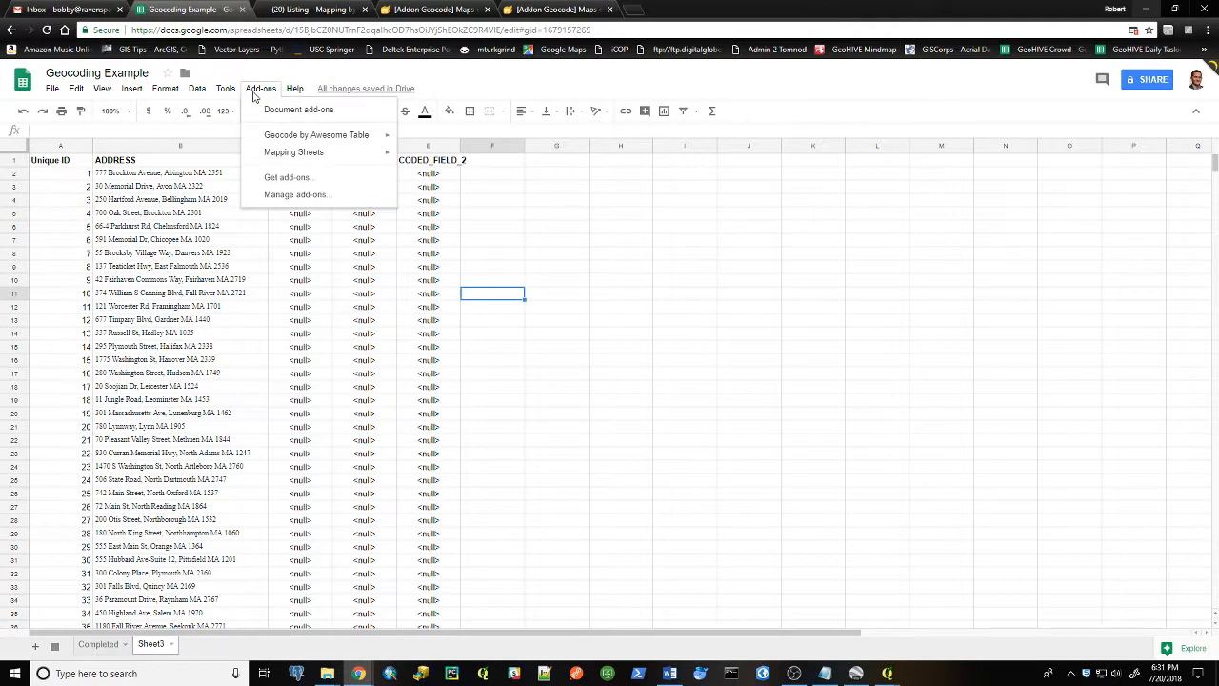
{"action": "left_click", "coordinate": [273, 181]}
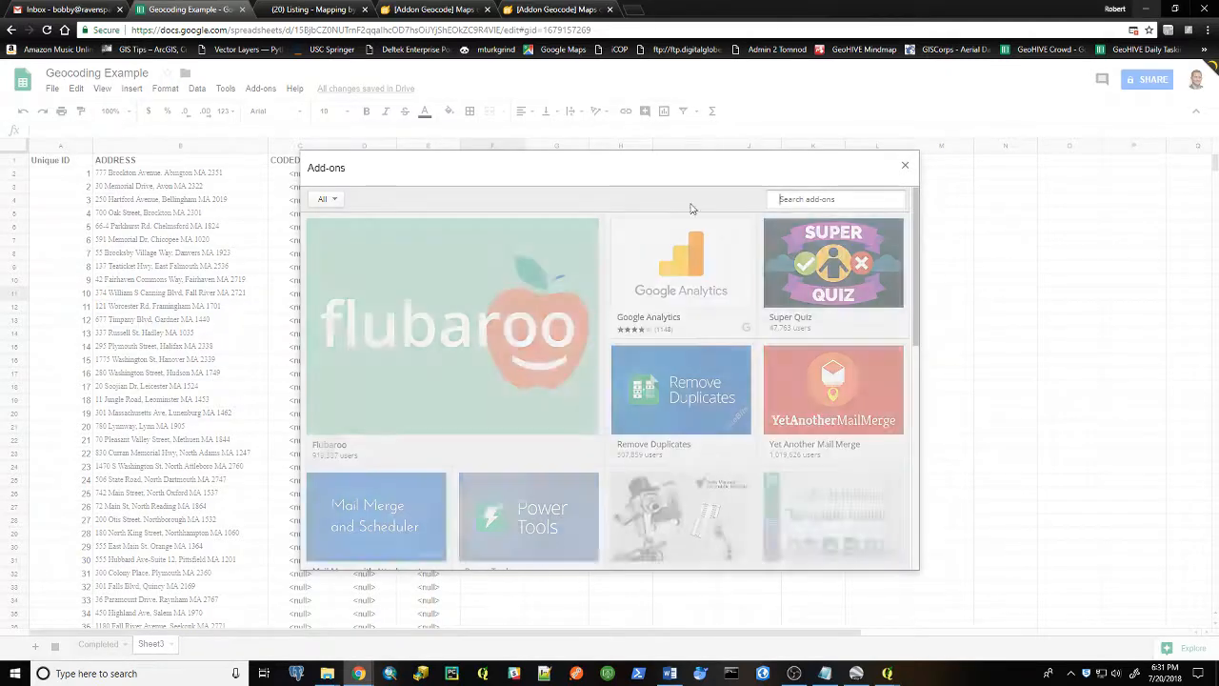
{"action": "left_click", "coordinate": [794, 196]}
{"action": "type", "text": "geocode"}
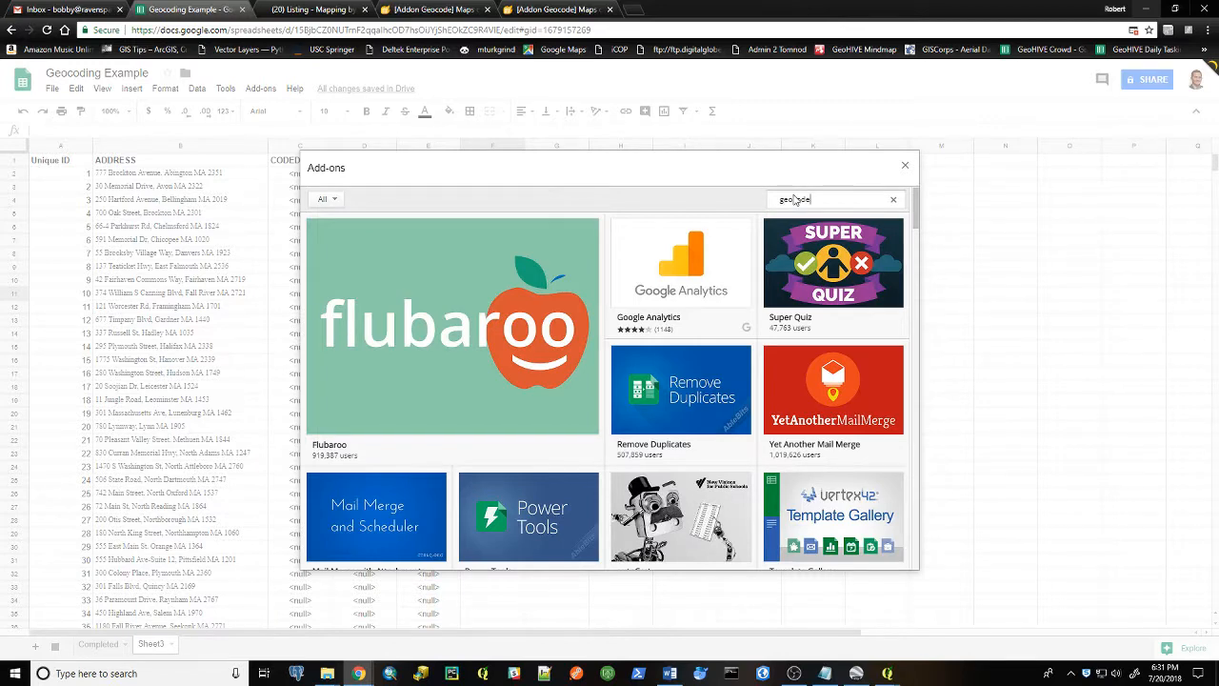
{"action": "key", "text": "Return"}
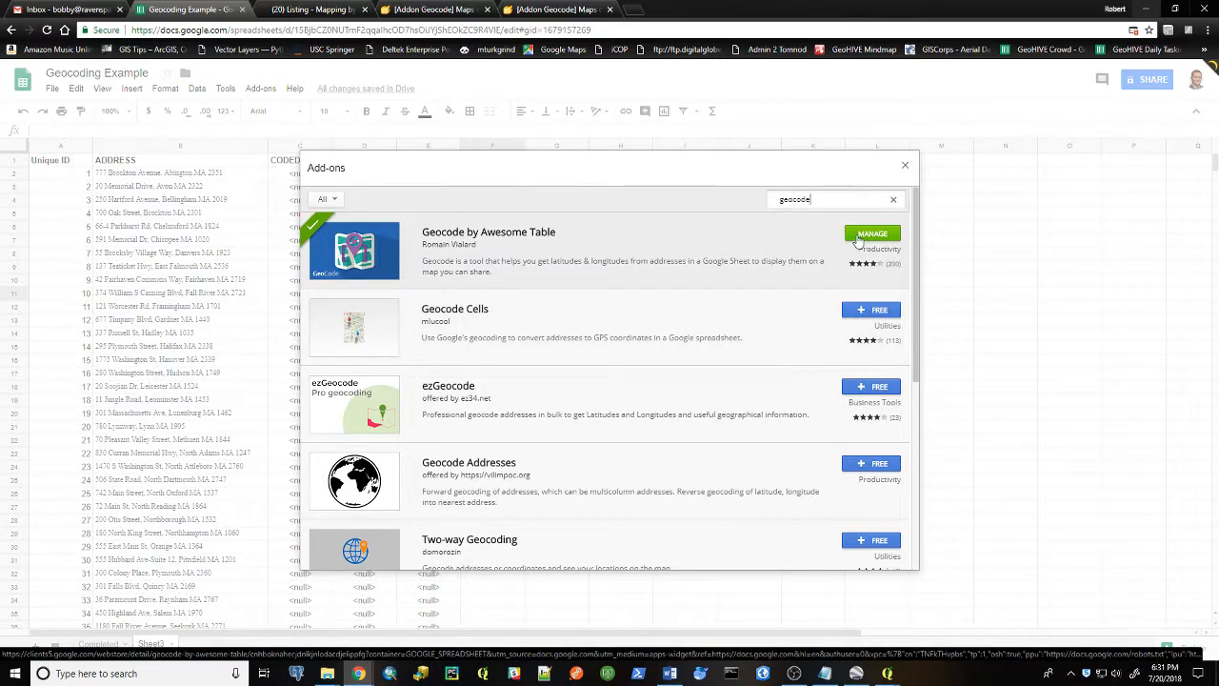
{"action": "left_click", "coordinate": [906, 167]}
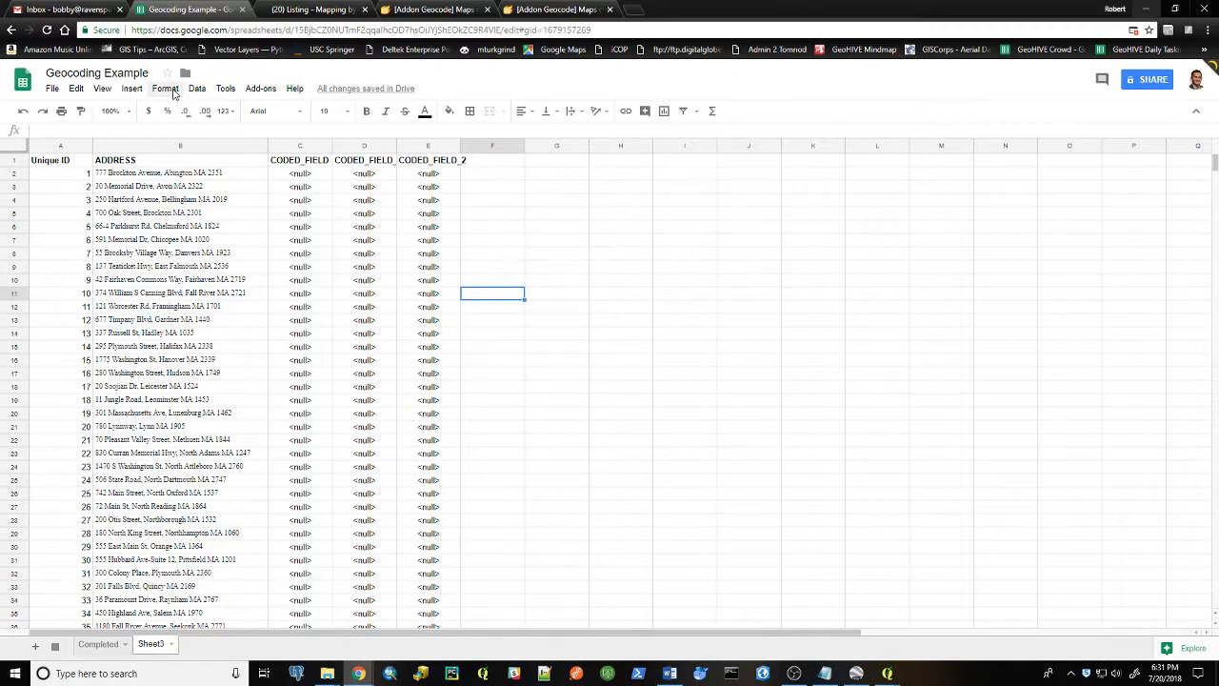
Start Geocode by Awesome Table and geocode Sheet3 using the ADDRESS column
{"action": "left_click", "coordinate": [261, 88]}
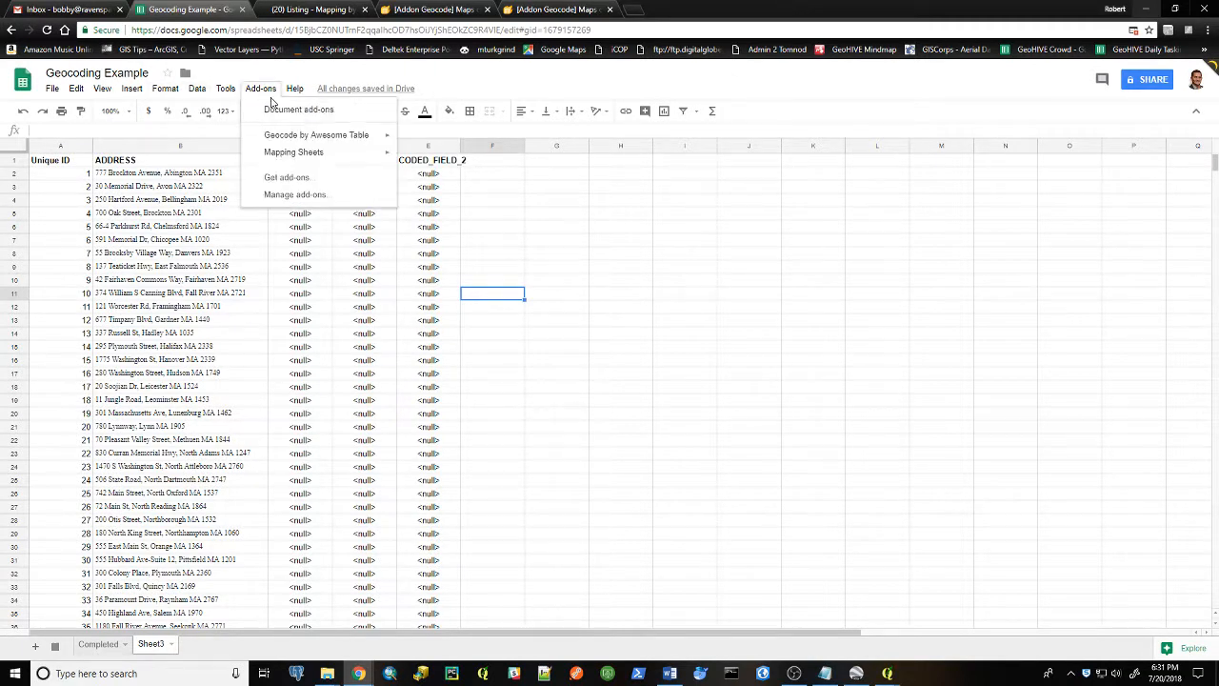
{"action": "mouse_move", "coordinate": [289, 139]}
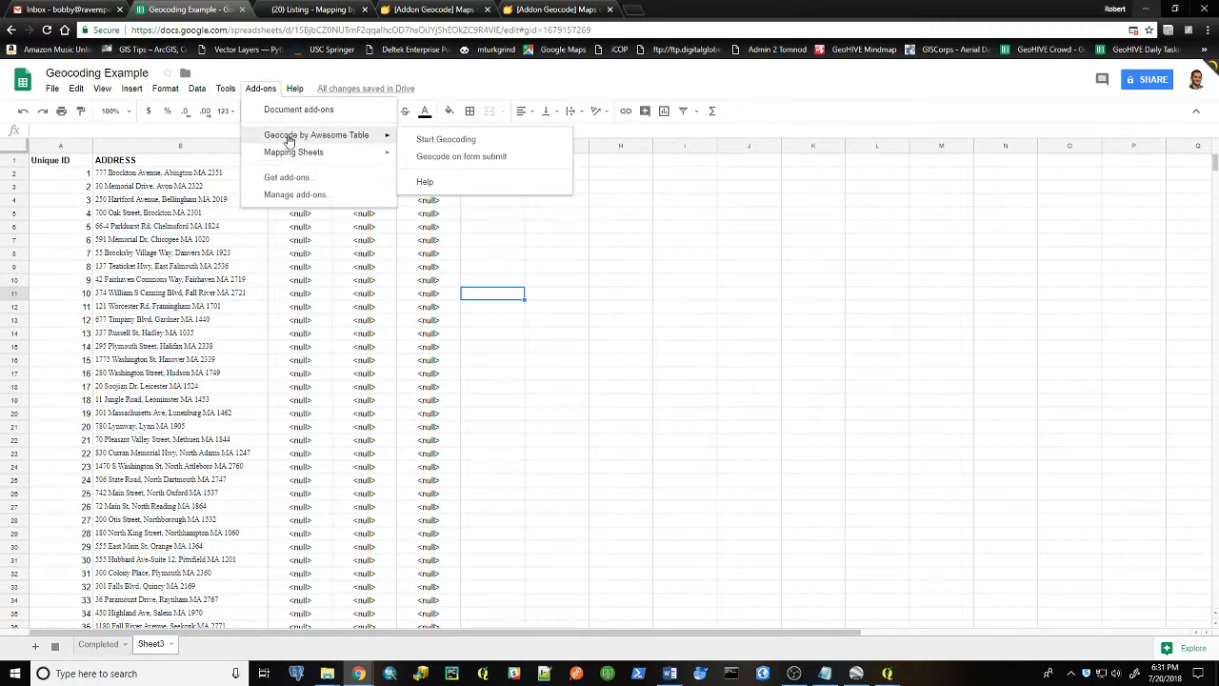
{"action": "left_click", "coordinate": [462, 146]}
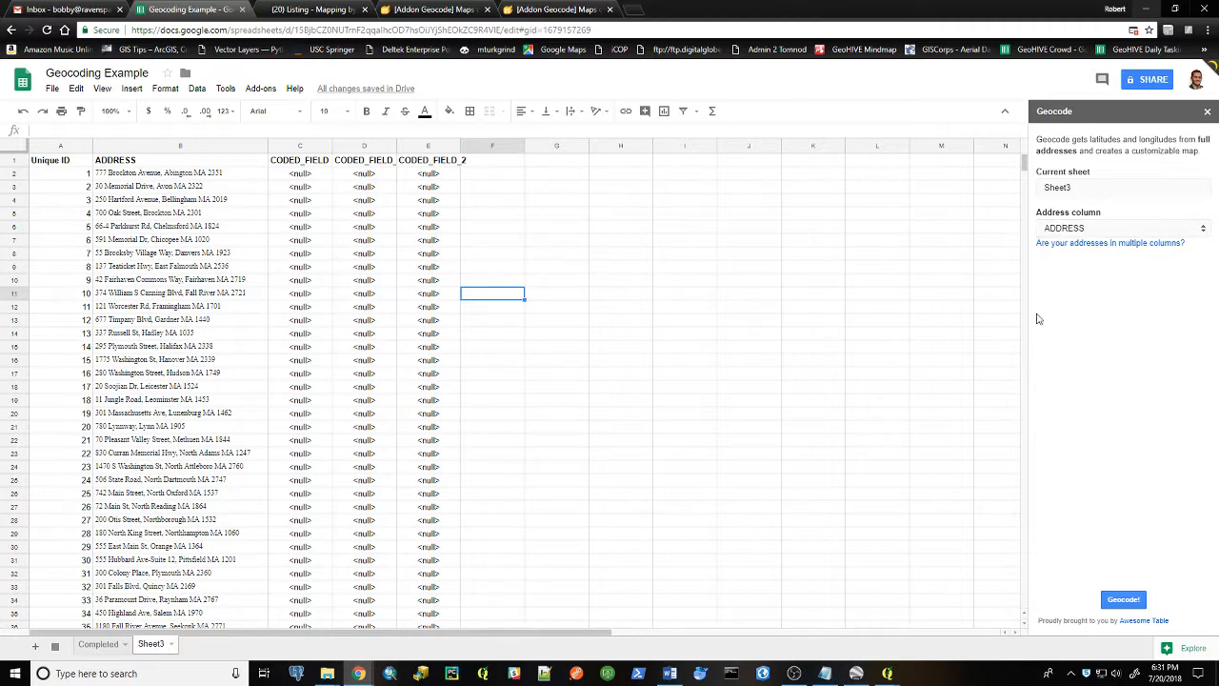
{"action": "left_click", "coordinate": [1131, 602]}
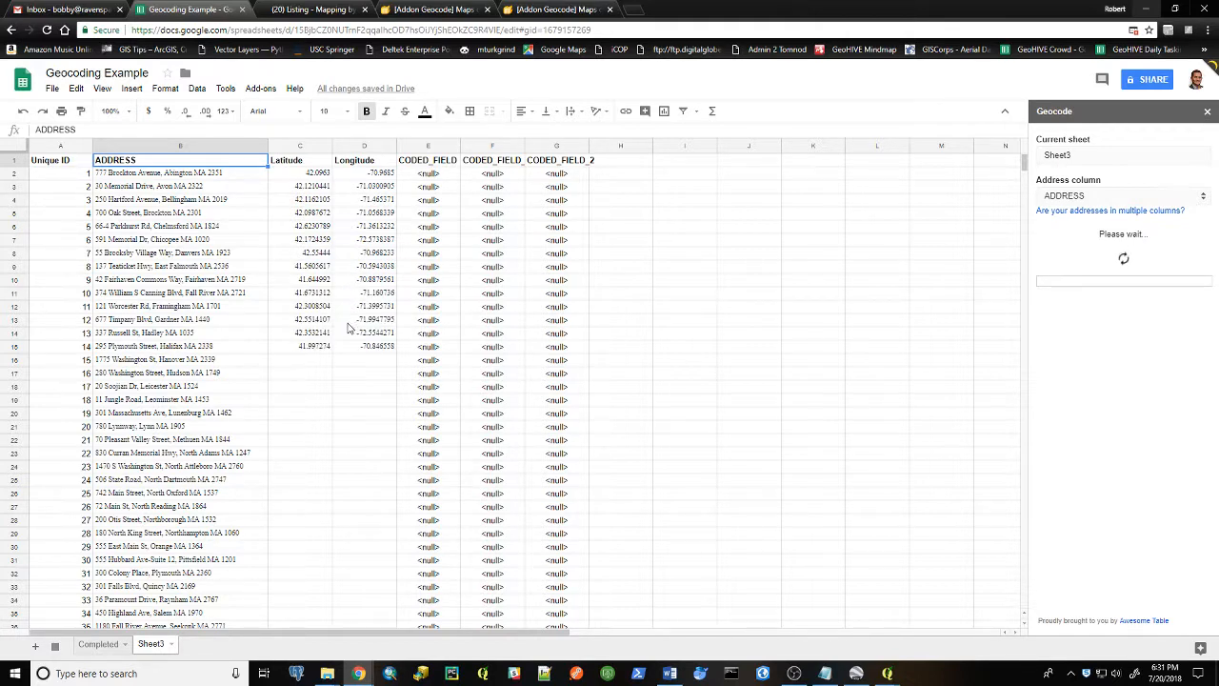
Switch to the Completed sheet and inspect its latitude and longitude values
{"action": "scroll", "coordinate": [348, 327], "scroll_direction": "down", "scroll_amount": 1}
{"action": "scroll", "coordinate": [348, 327], "scroll_direction": "up", "scroll_amount": 1}
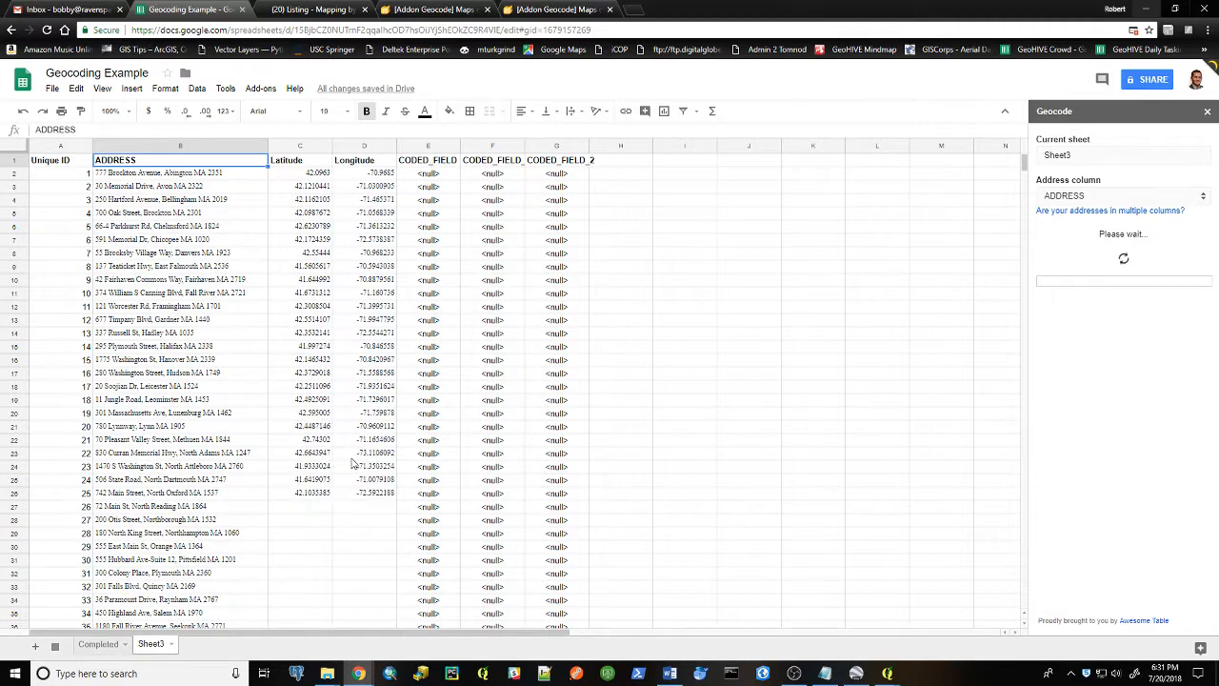
{"action": "left_click", "coordinate": [103, 644]}
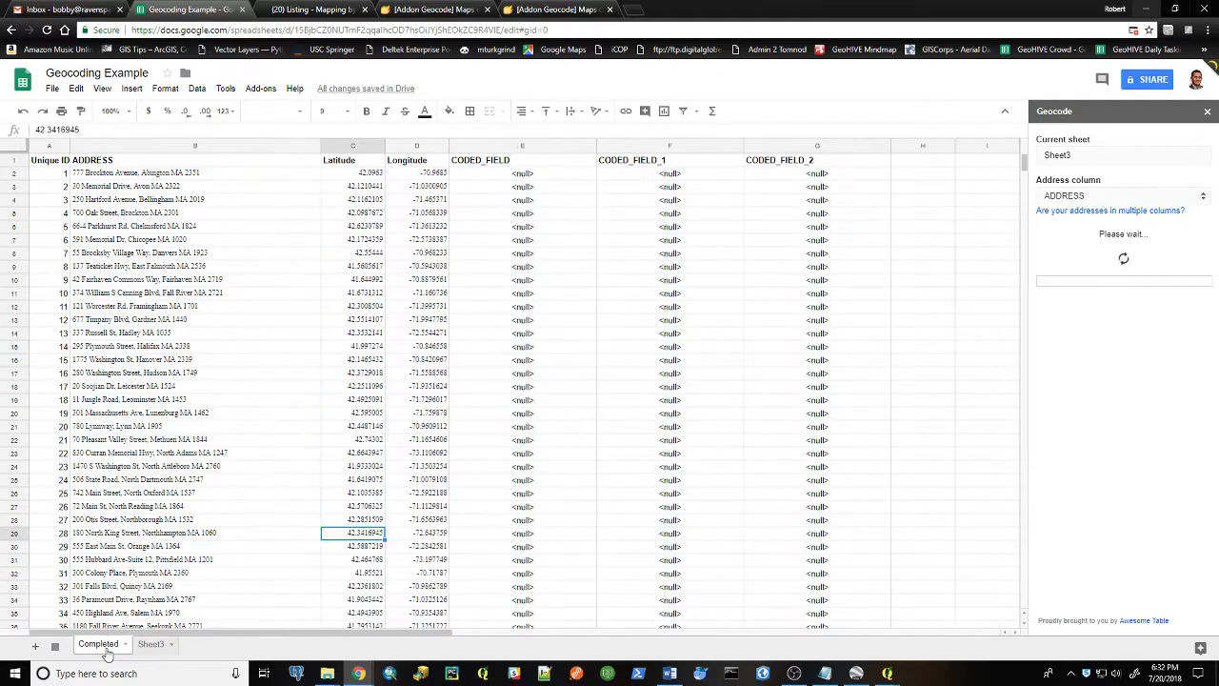
{"action": "left_click", "coordinate": [400, 362]}
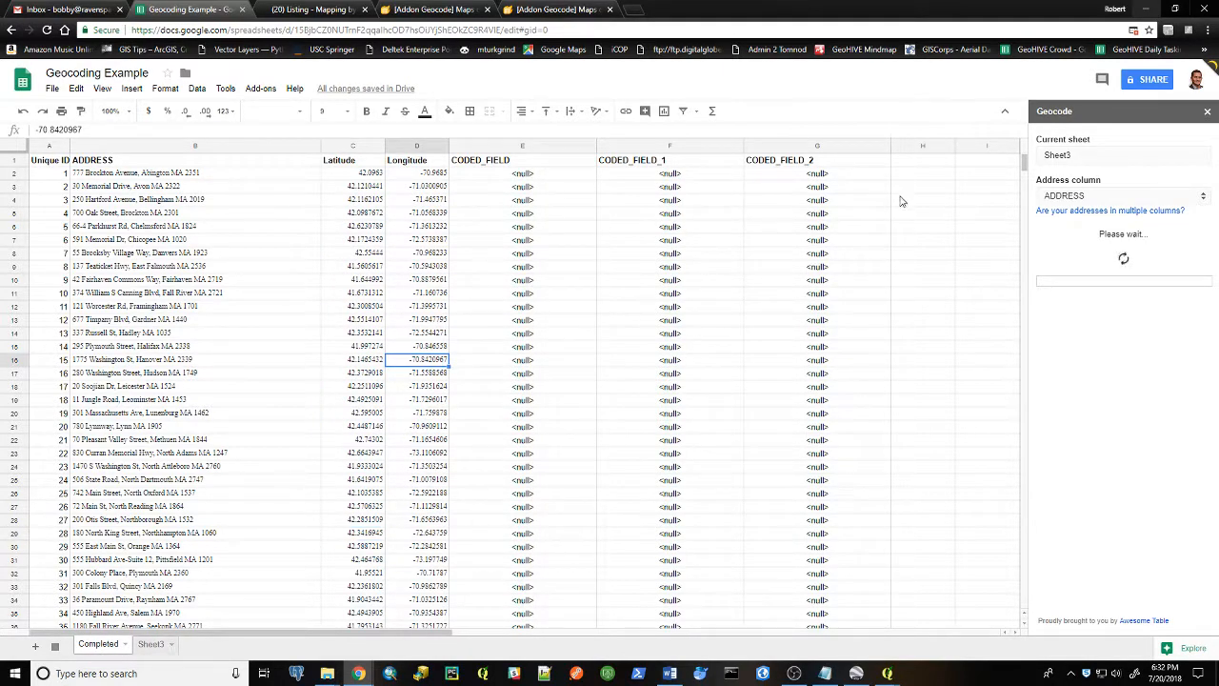
{"action": "mouse_move", "coordinate": [1024, 174]}
{"action": "left_mouse_down"}
{"action": "mouse_move", "coordinate": [1015, 395]}
{"action": "mouse_move", "coordinate": [1032, 152]}
{"action": "left_mouse_up"}
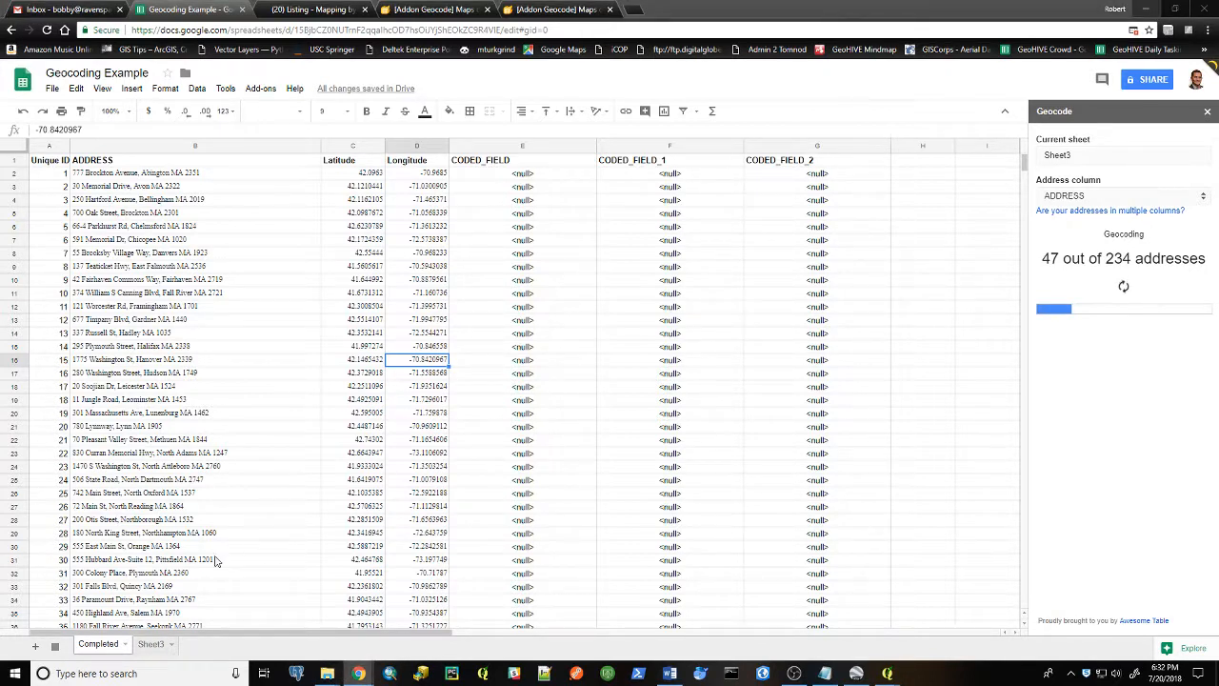
Download the spreadsheet as a Microsoft Excel (.xlsx) file
{"action": "mouse_move", "coordinate": [358, 673]}
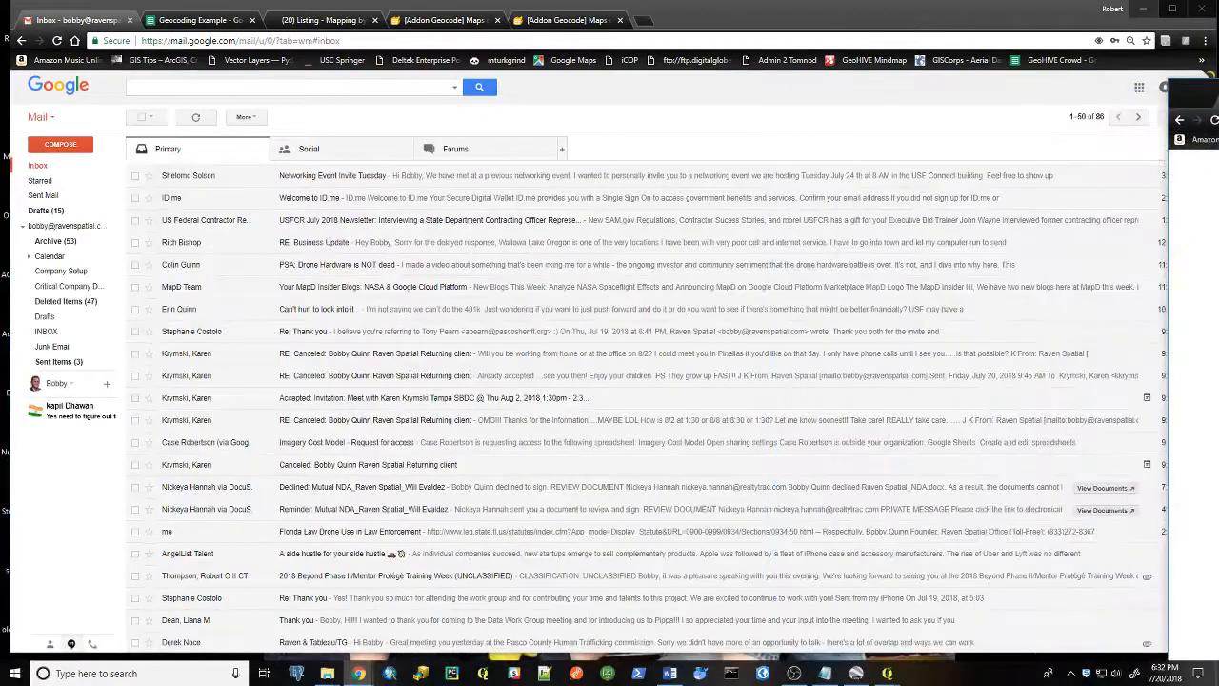
{"action": "left_click", "coordinate": [202, 19]}
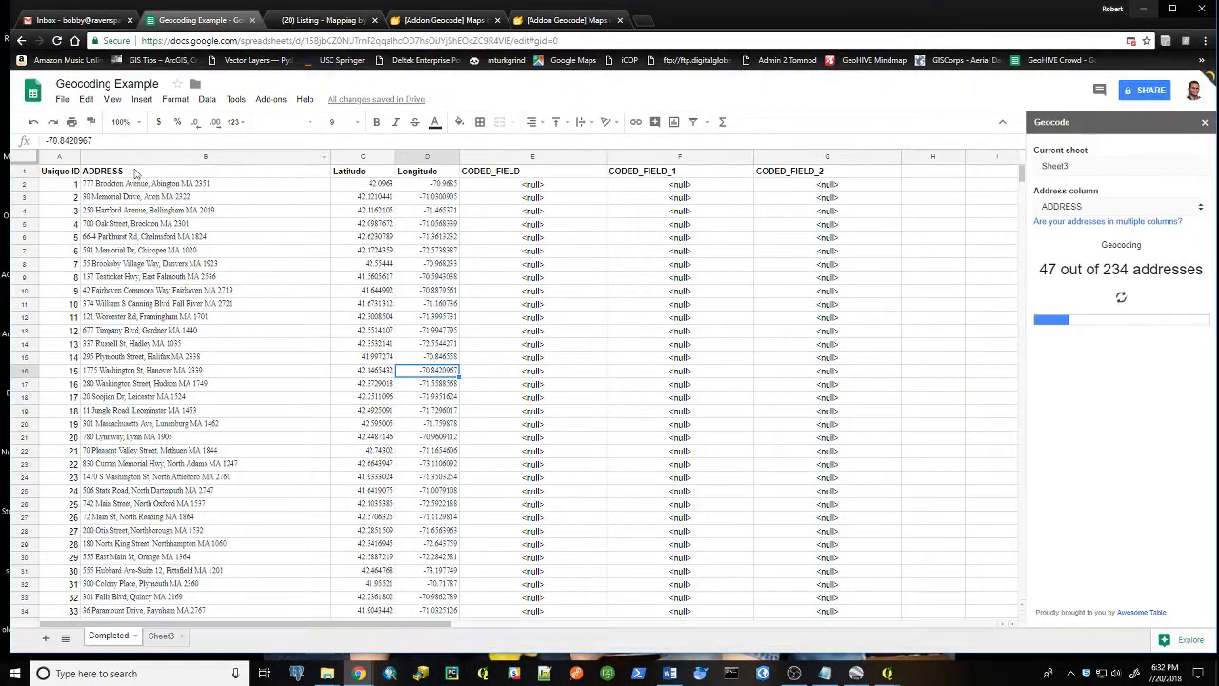
{"action": "left_click", "coordinate": [61, 99]}
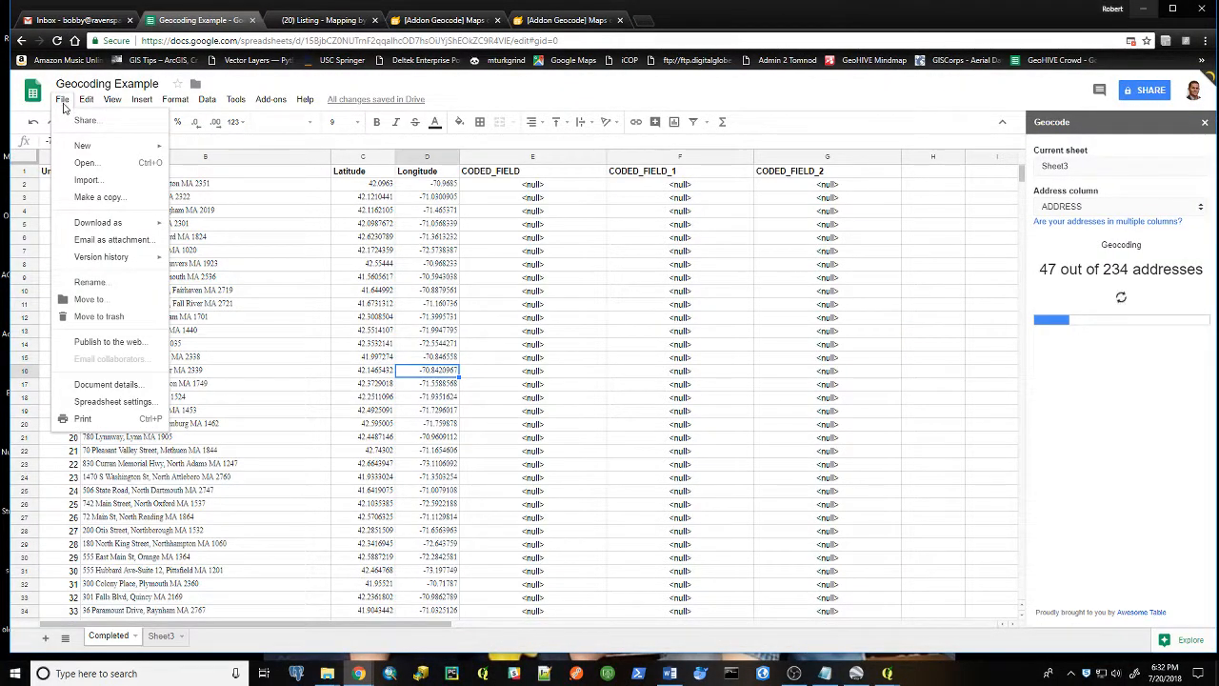
{"action": "mouse_move", "coordinate": [104, 223]}
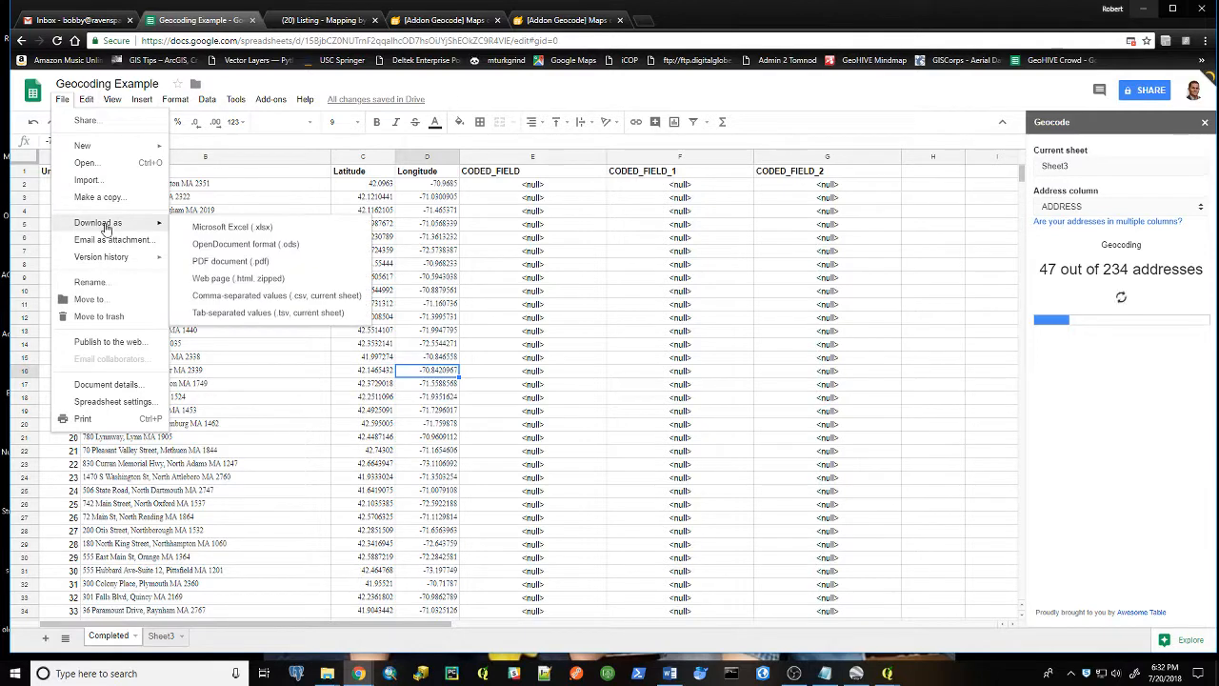
{"action": "left_click", "coordinate": [226, 232]}
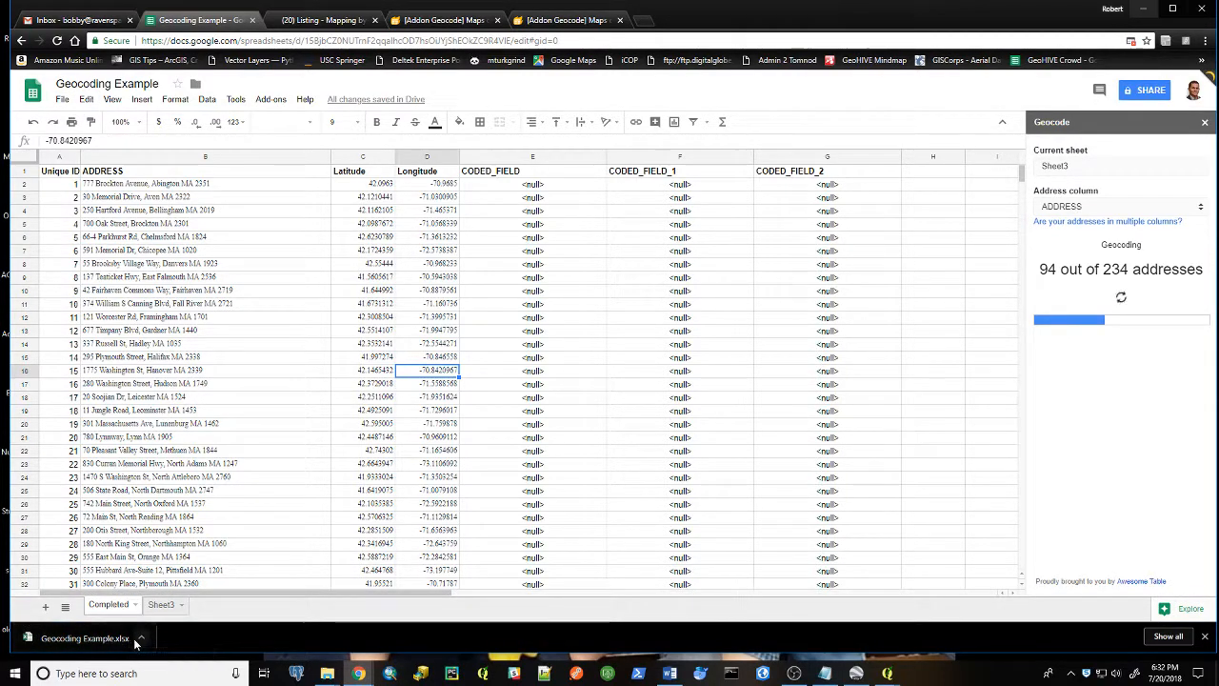
On the Earth Point Excel To KML page, choose Geocoding Example.xlsx from Downloads as the Excel file
{"action": "left_click_drag", "start_coordinate": [1218, 76], "coordinate": [426, 76]}
{"action": "double_click", "coordinate": [425, 75]}
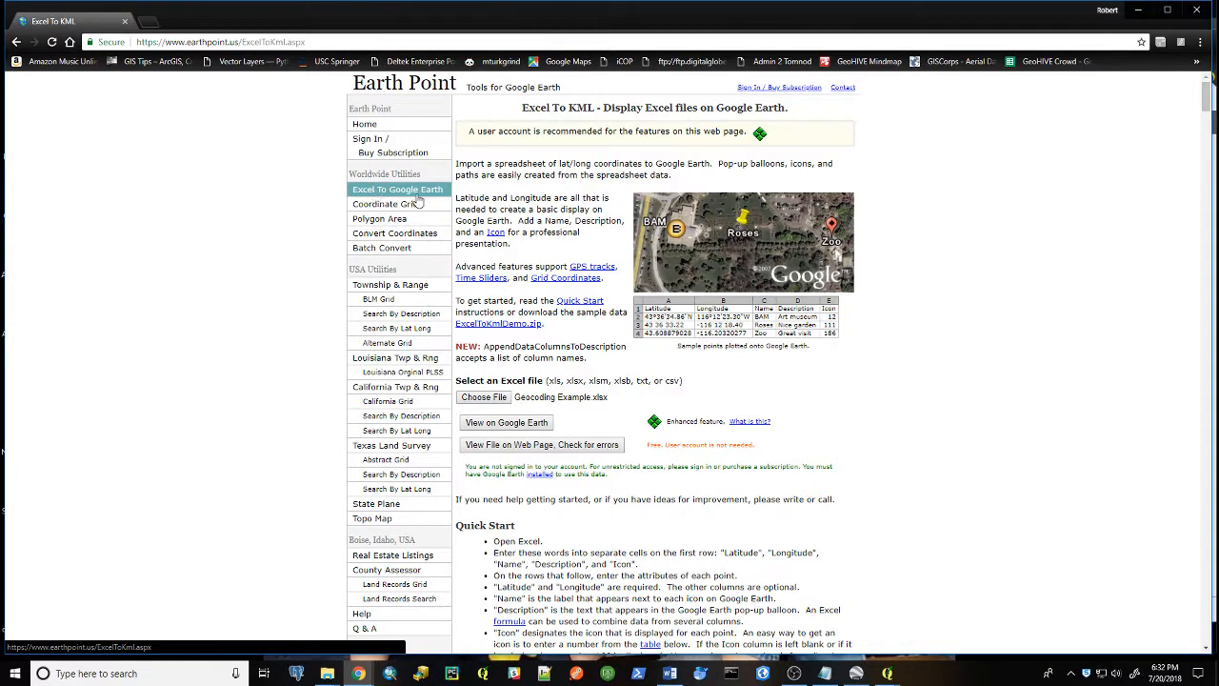
{"action": "left_click", "coordinate": [494, 405]}
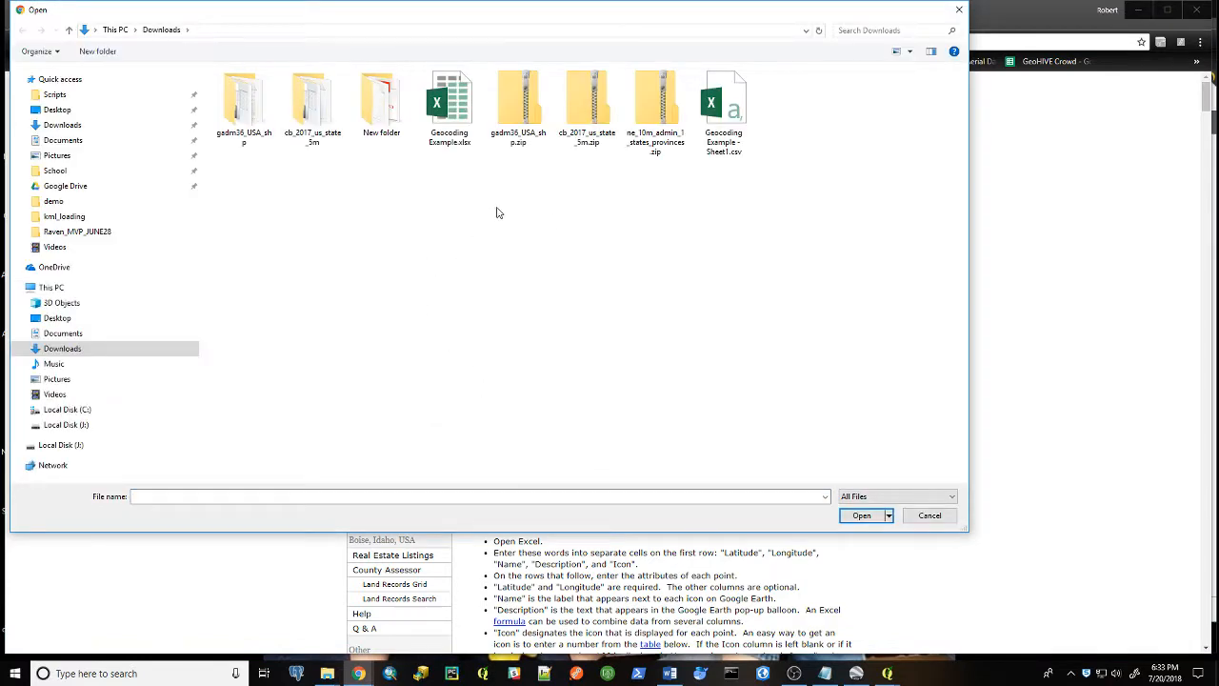
{"action": "left_click", "coordinate": [461, 116]}
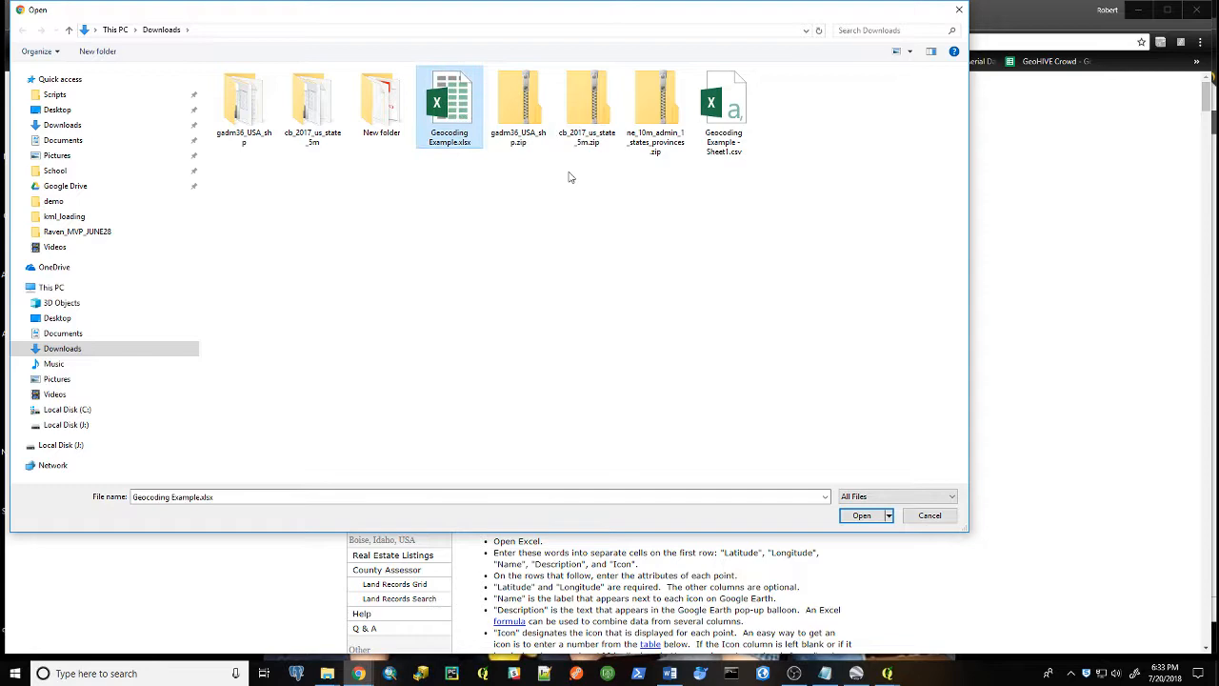
{"action": "left_click", "coordinate": [862, 517]}
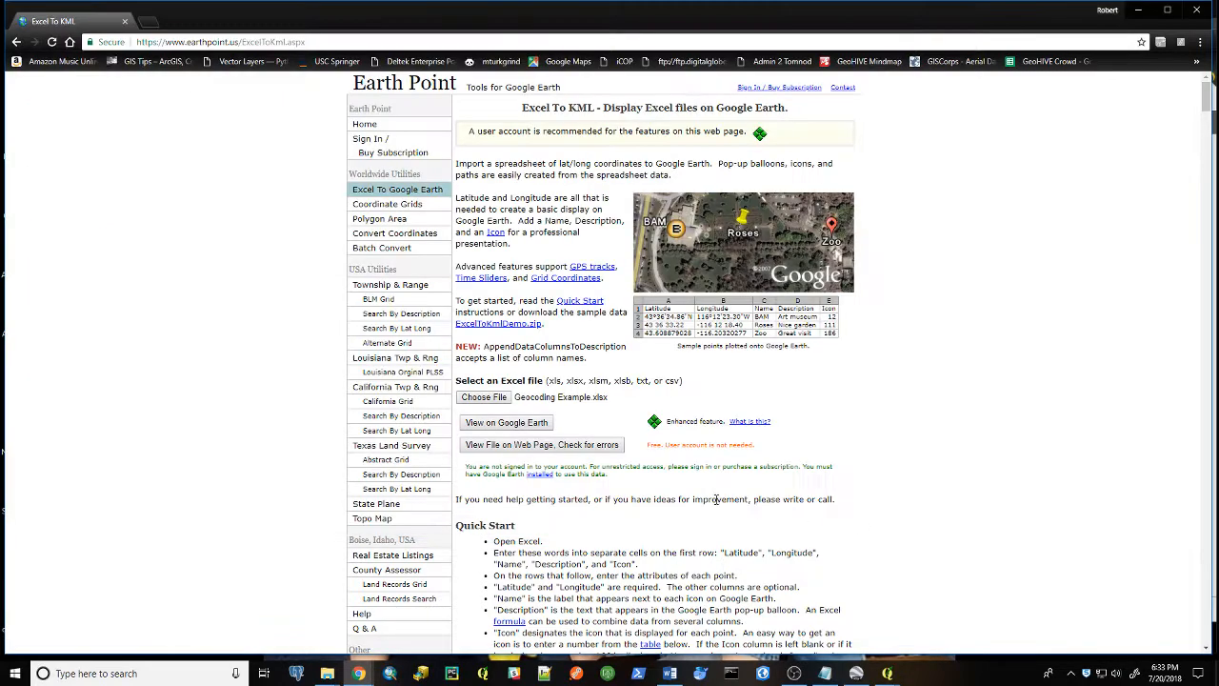
Convert the file for Google Earth and open the downloaded KML in Google Earth
{"action": "left_click", "coordinate": [534, 426]}
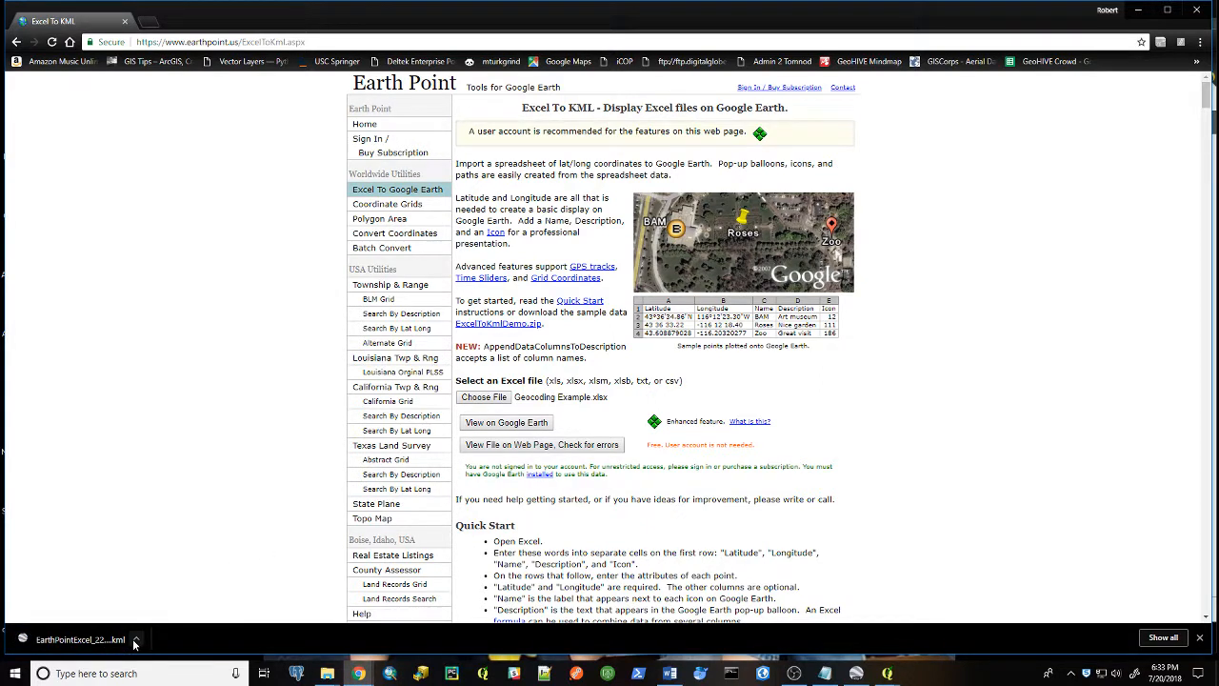
{"action": "left_click", "coordinate": [112, 641]}
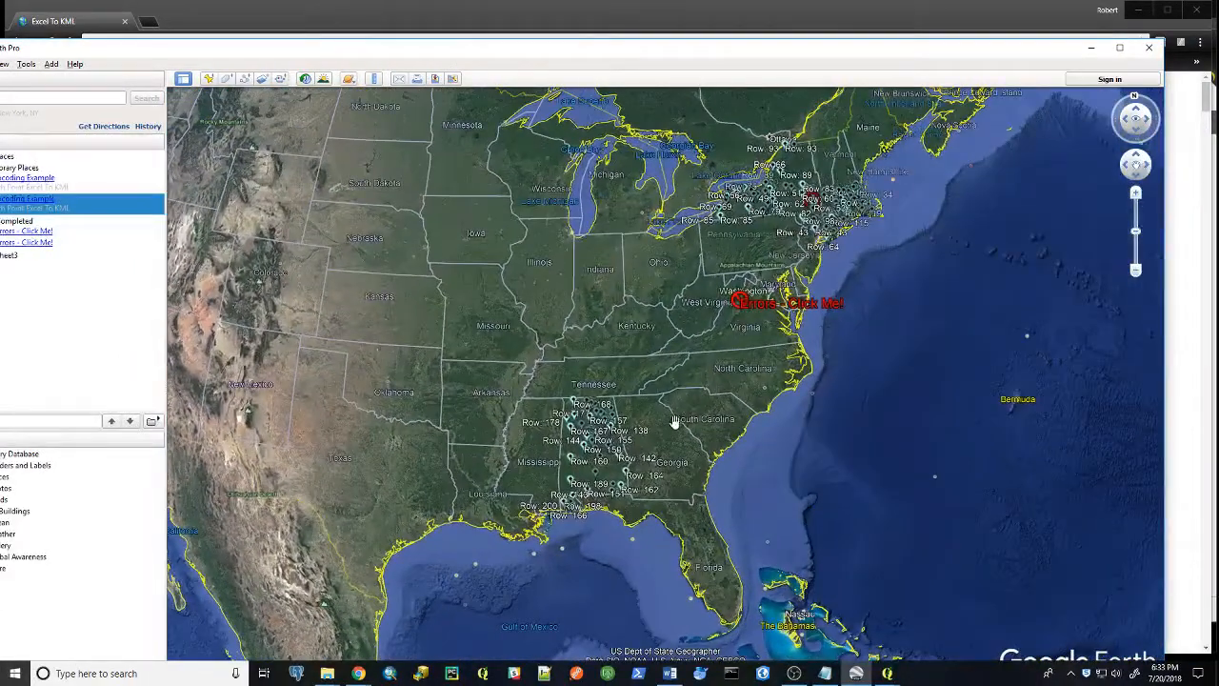
Zoom into the Alabama placemarks and open the Row 144 placemark's details balloon
{"action": "left_click_drag", "start_coordinate": [675, 421], "coordinate": [640, 381]}
{"action": "scroll", "coordinate": [654, 390], "scroll_direction": "up", "scroll_amount": 3}
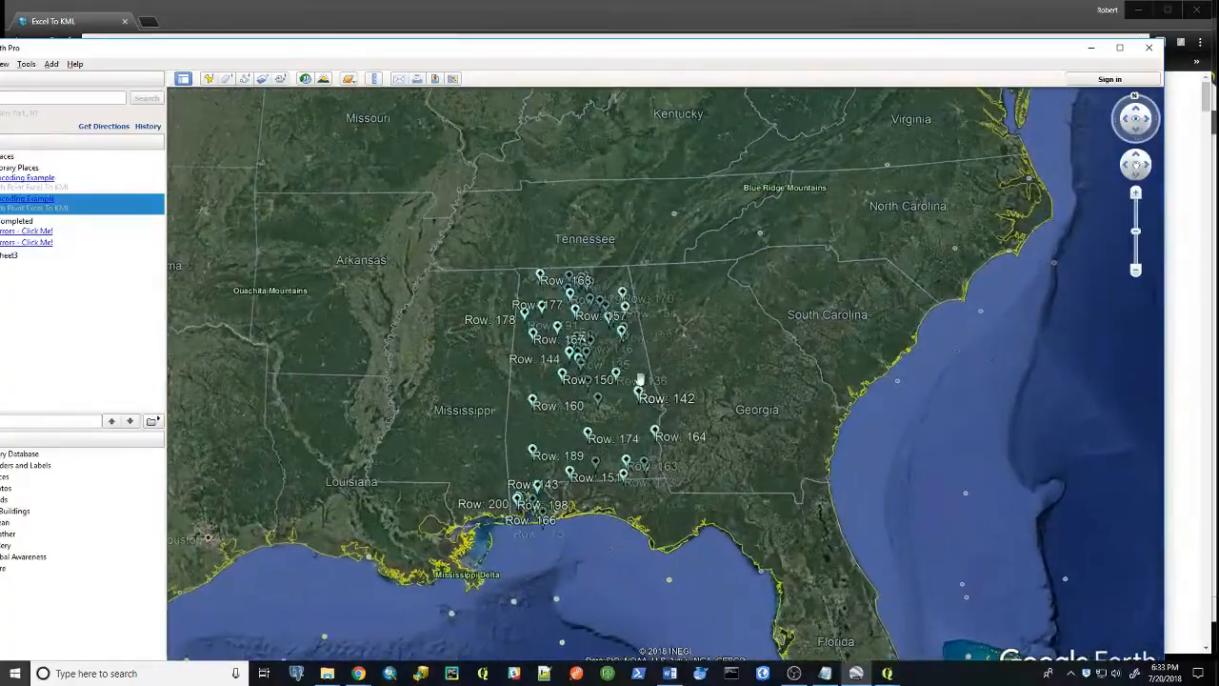
{"action": "scroll", "coordinate": [640, 381], "scroll_direction": "up", "scroll_amount": 5}
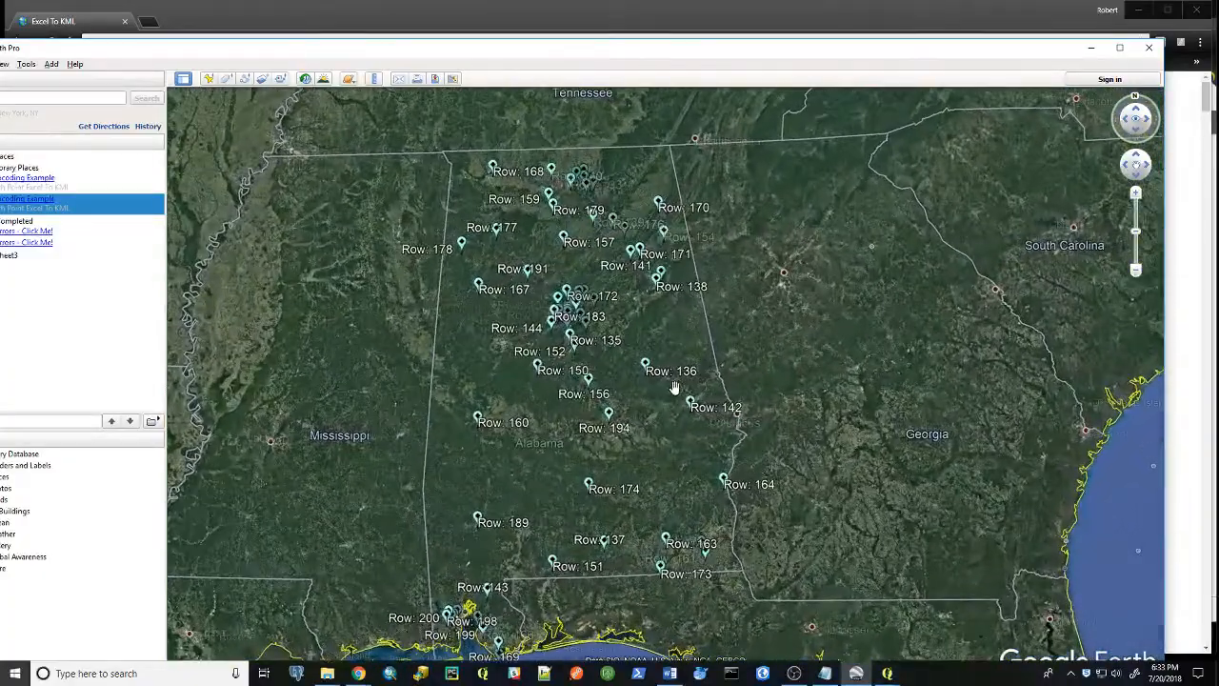
{"action": "scroll", "coordinate": [628, 414], "scroll_direction": "up", "scroll_amount": 5}
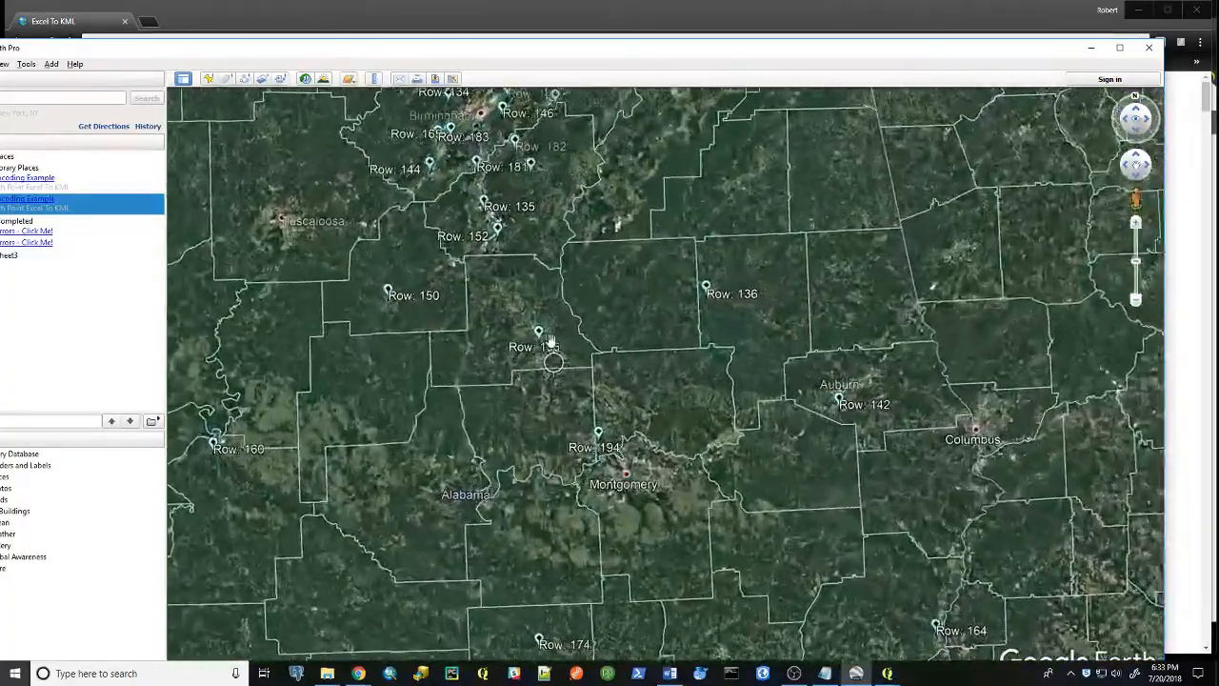
{"action": "left_click_drag", "start_coordinate": [554, 347], "coordinate": [670, 513]}
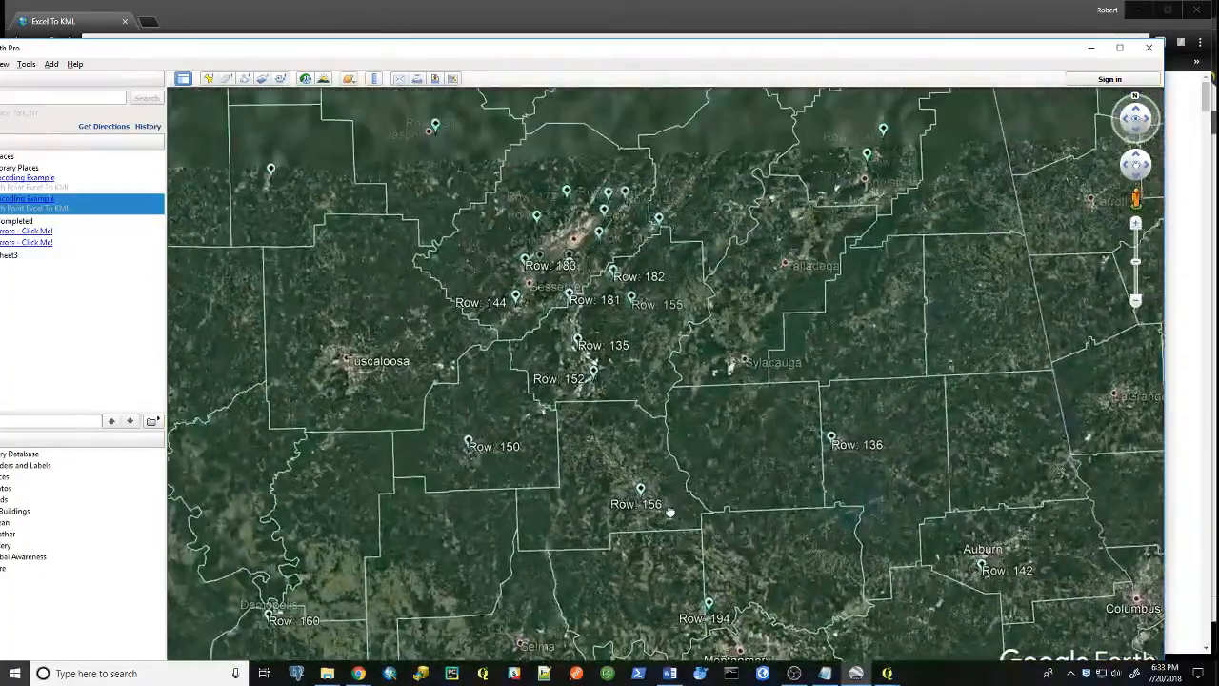
{"action": "left_click", "coordinate": [516, 296]}
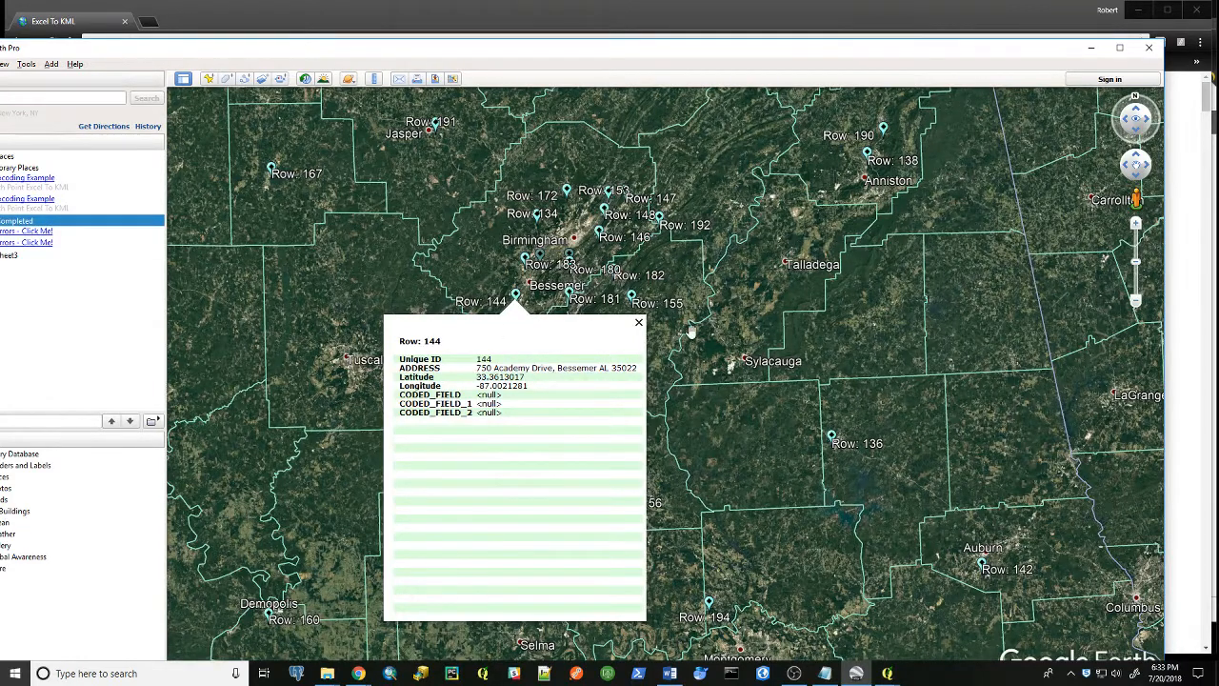
Close the balloon and open the properties of the Row 152 placemark
{"action": "left_click", "coordinate": [639, 324]}
{"action": "scroll", "coordinate": [784, 343], "scroll_direction": "down", "scroll_amount": 3}
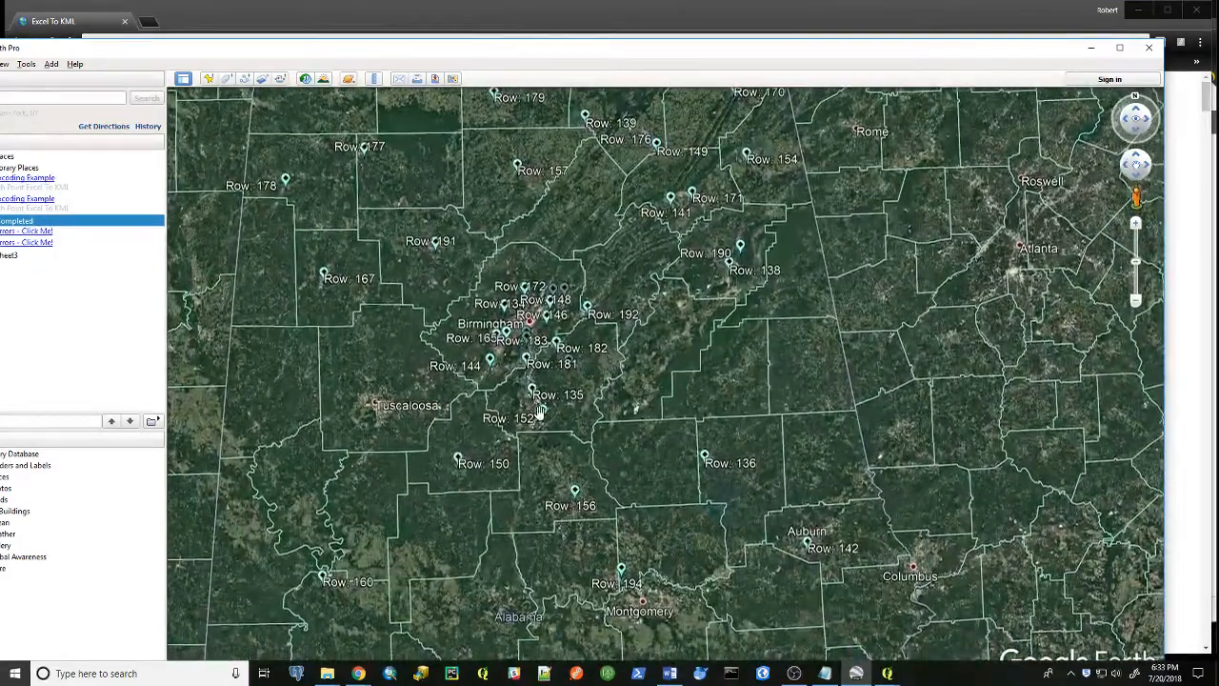
{"action": "right_click", "coordinate": [545, 414]}
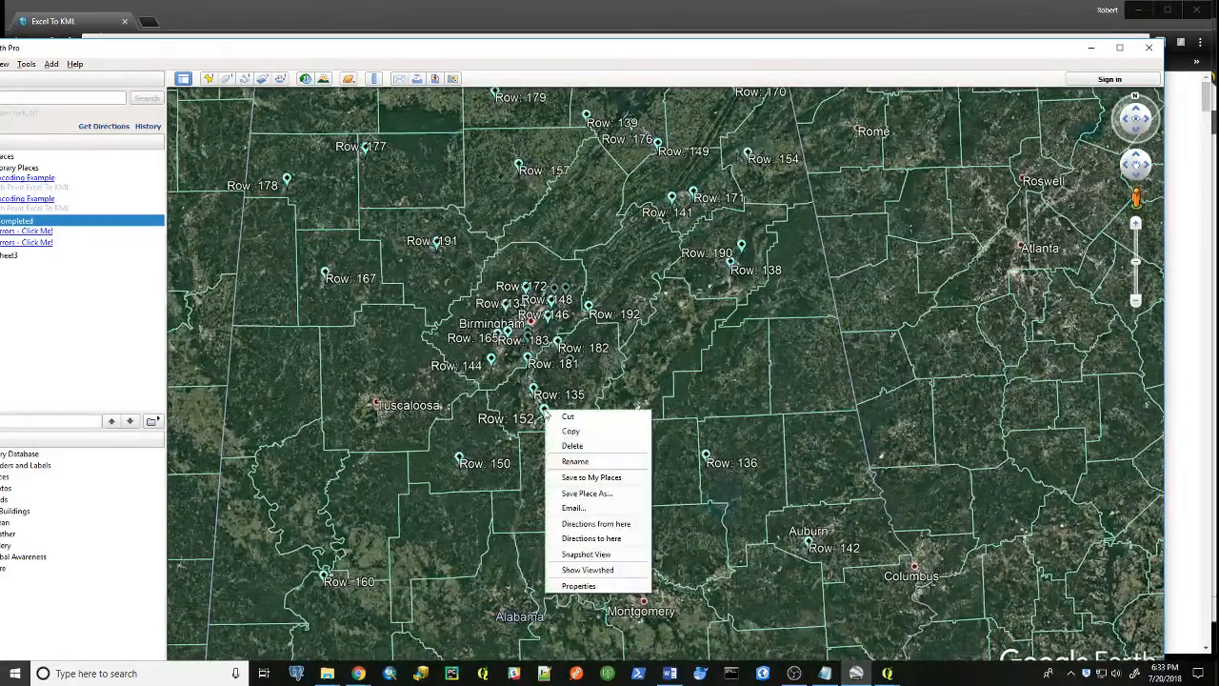
{"action": "left_click", "coordinate": [586, 588]}
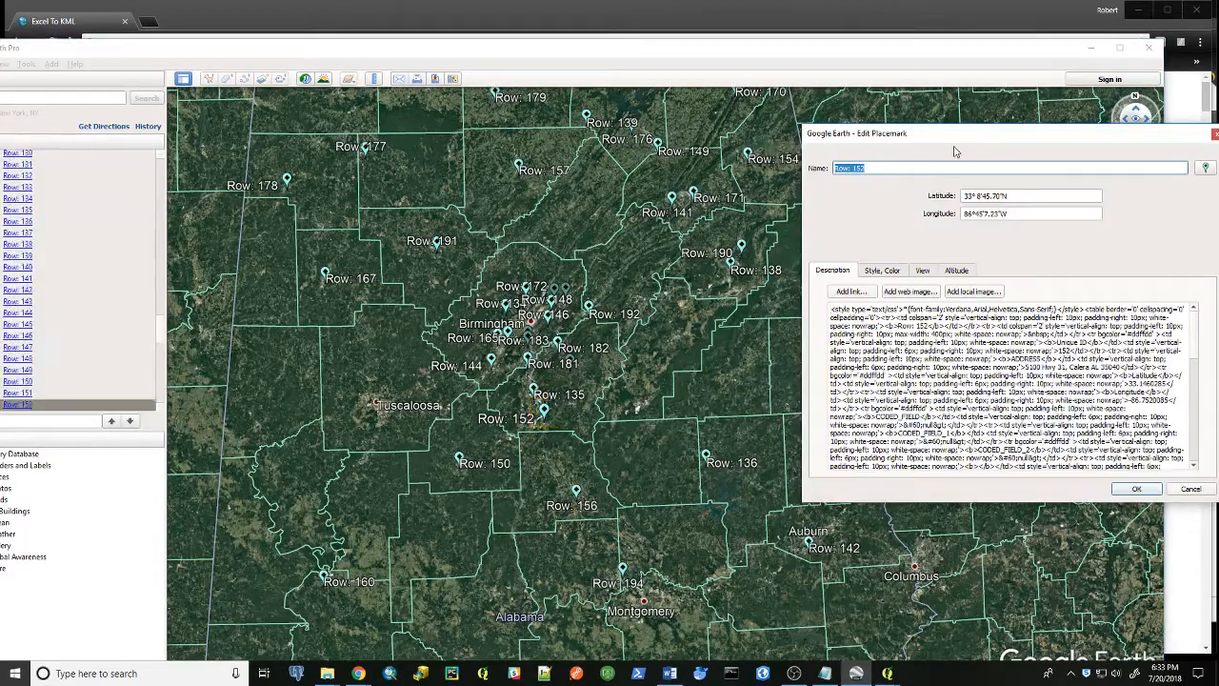
Change the Row 152 placemark's icon to the red pushpin and apply the placemark edit
{"action": "left_click", "coordinate": [1206, 169]}
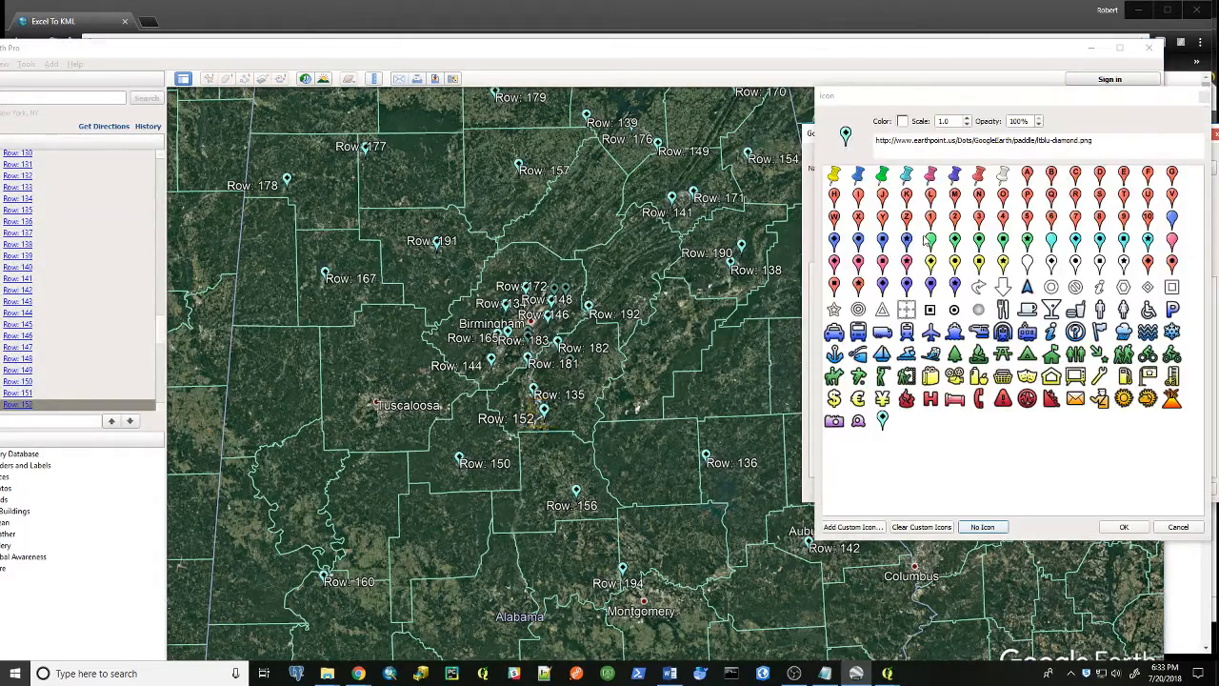
{"action": "left_click", "coordinate": [933, 217]}
{"action": "left_click", "coordinate": [1124, 527]}
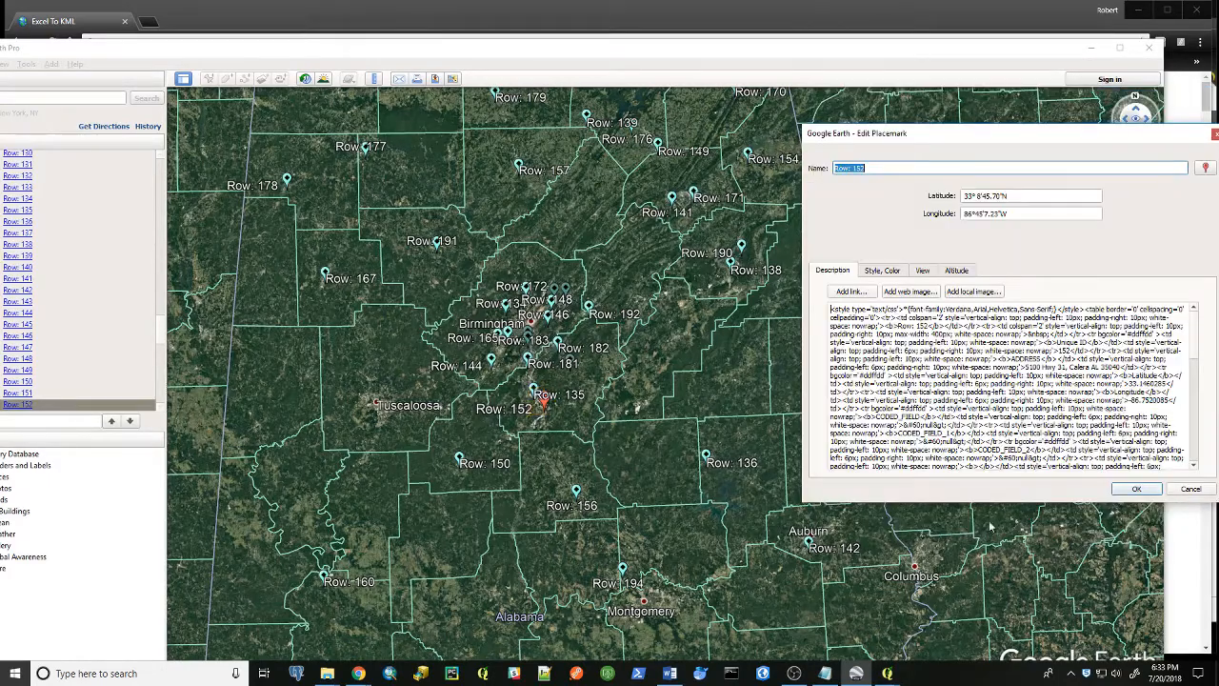
{"action": "left_click", "coordinate": [1135, 490]}
Pan and zoom across the map to examine the placemarks from Alabama up to the Northeast
{"action": "left_click_drag", "start_coordinate": [612, 403], "coordinate": [645, 458]}
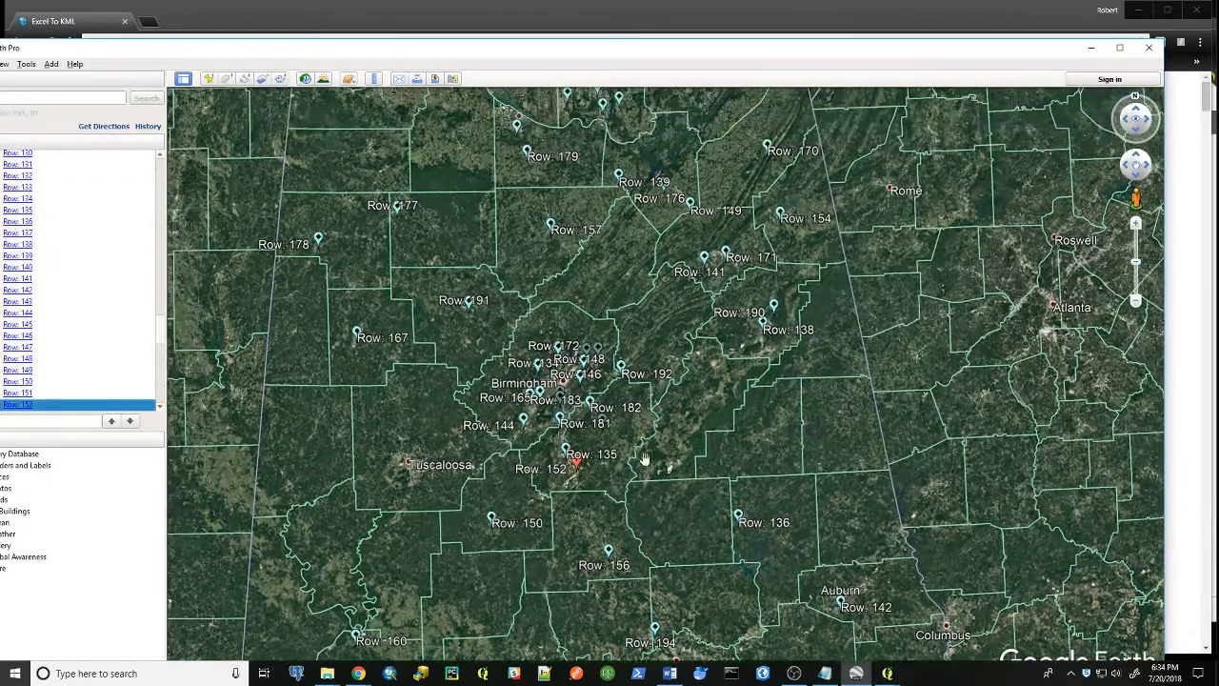
{"action": "scroll", "coordinate": [587, 482], "scroll_direction": "up", "scroll_amount": 5}
{"action": "scroll", "coordinate": [605, 477], "scroll_direction": "down", "scroll_amount": 8}
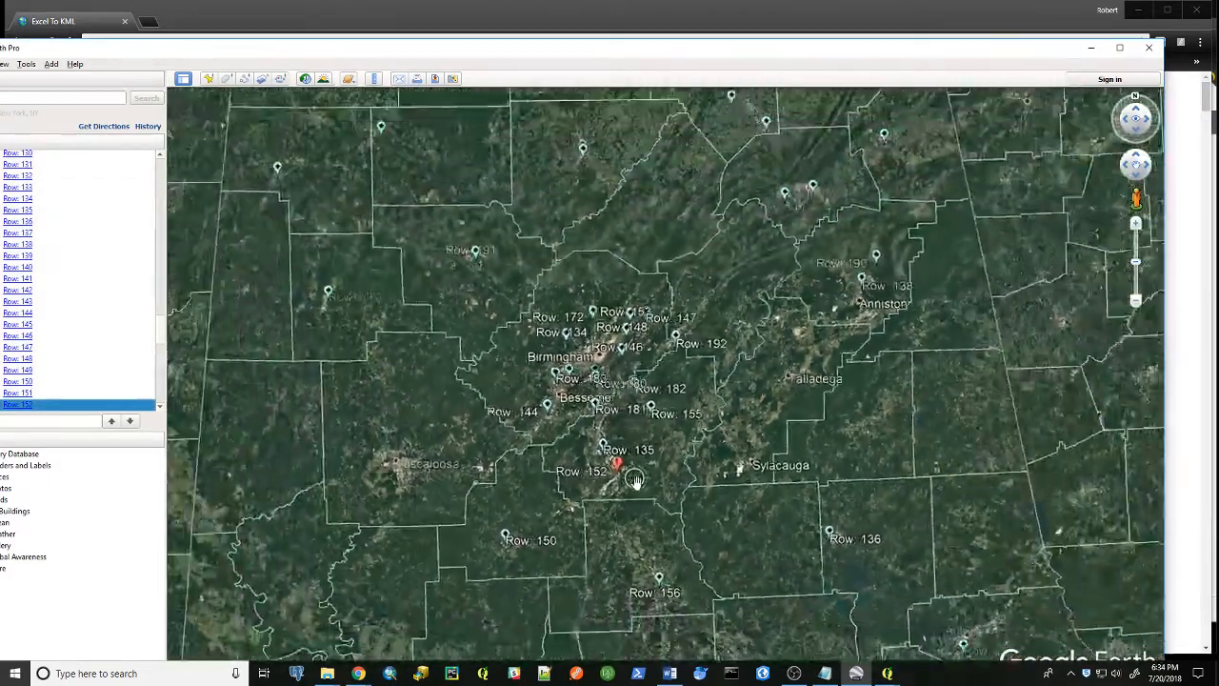
{"action": "scroll", "coordinate": [645, 491], "scroll_direction": "down", "scroll_amount": 6}
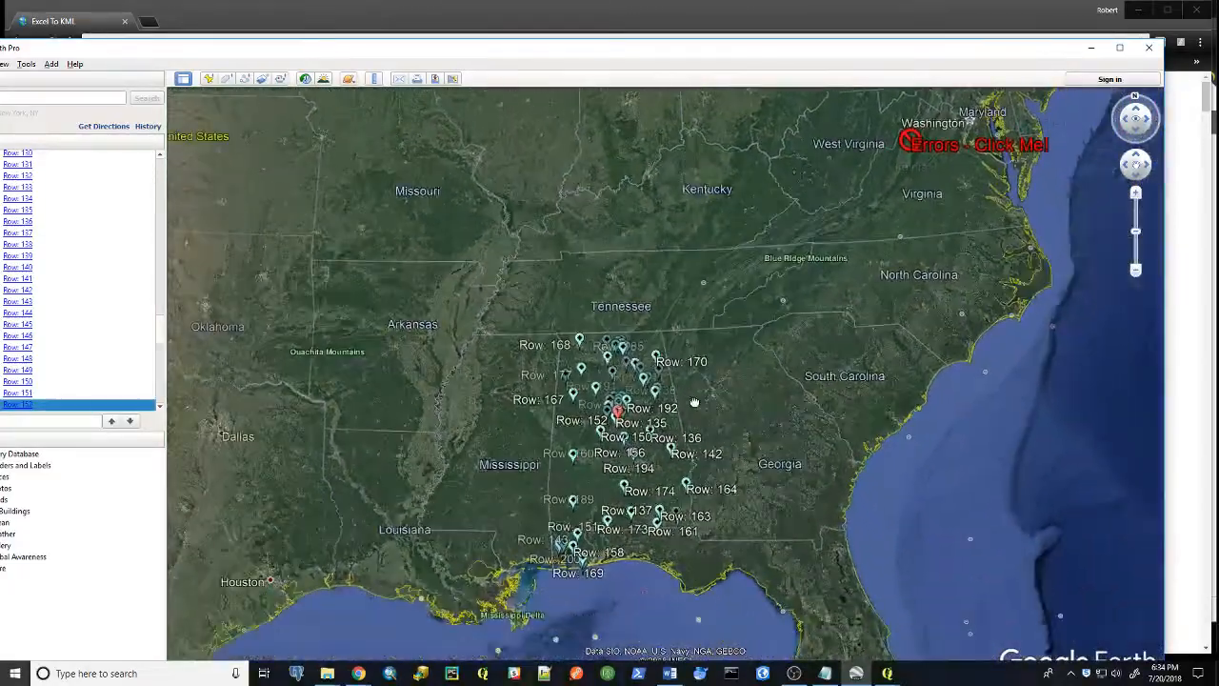
{"action": "left_click_drag", "start_coordinate": [832, 362], "coordinate": [811, 389]}
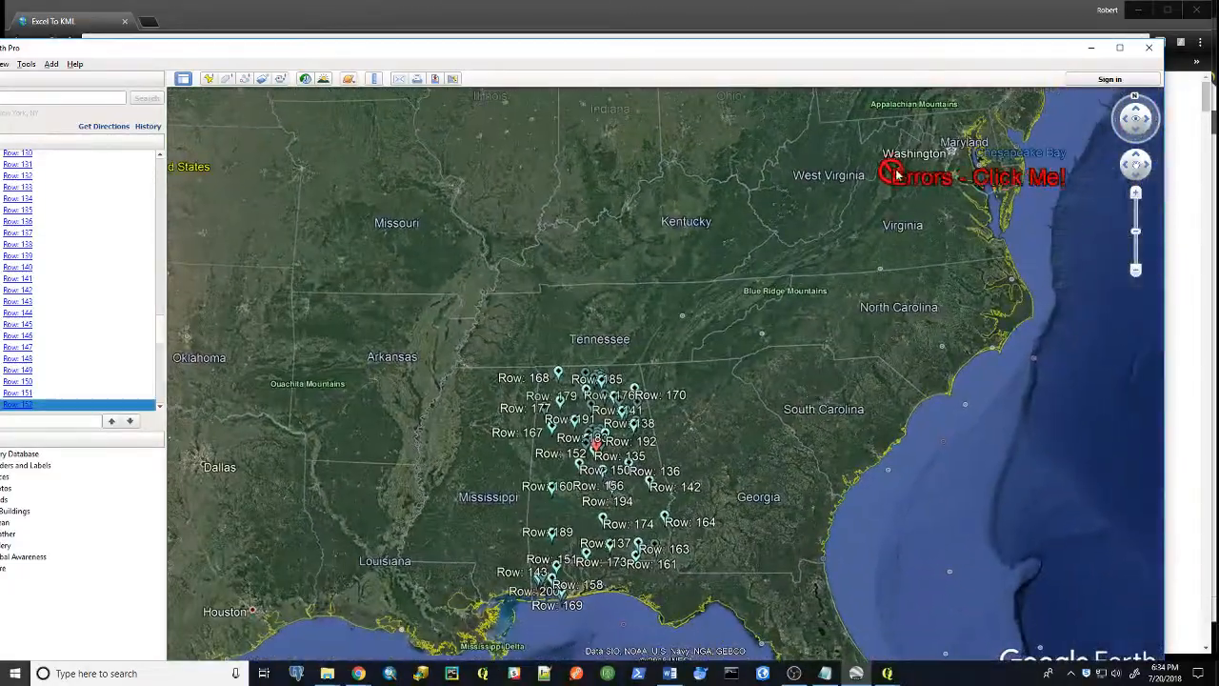
{"action": "left_click_drag", "start_coordinate": [893, 175], "coordinate": [702, 458]}
{"action": "left_click_drag", "start_coordinate": [789, 297], "coordinate": [659, 396]}
{"action": "scroll", "coordinate": [659, 396], "scroll_direction": "up", "scroll_amount": 3}
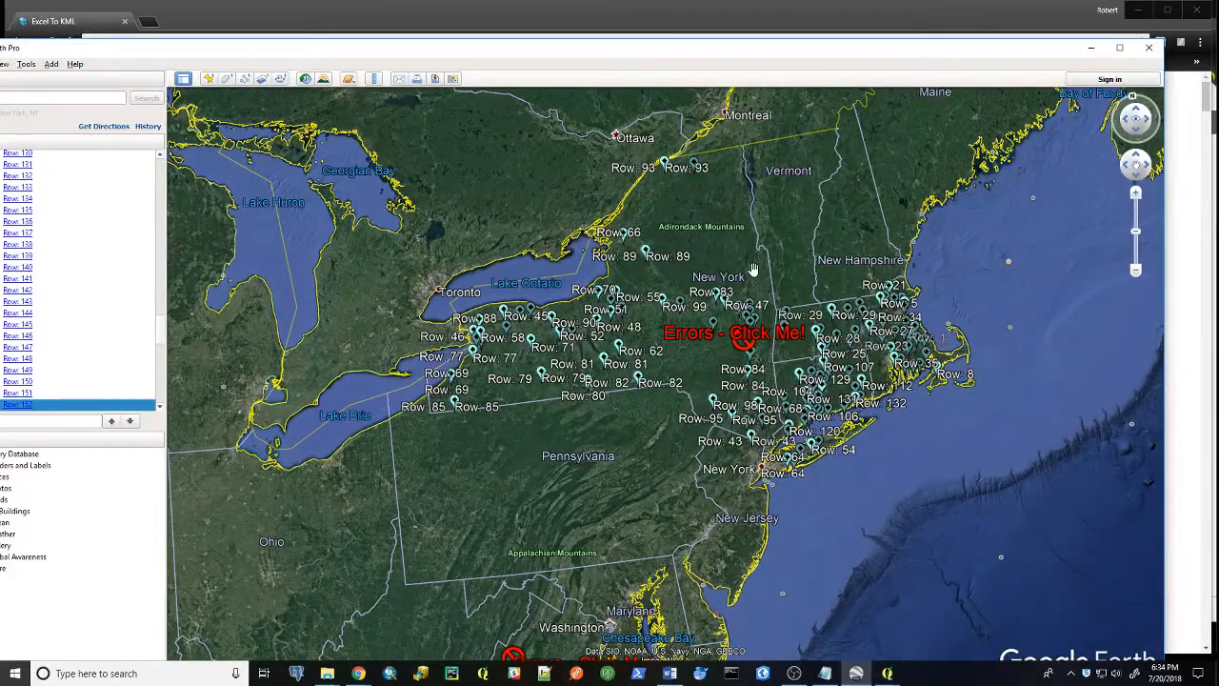
{"action": "left_click_drag", "start_coordinate": [757, 272], "coordinate": [795, 287]}
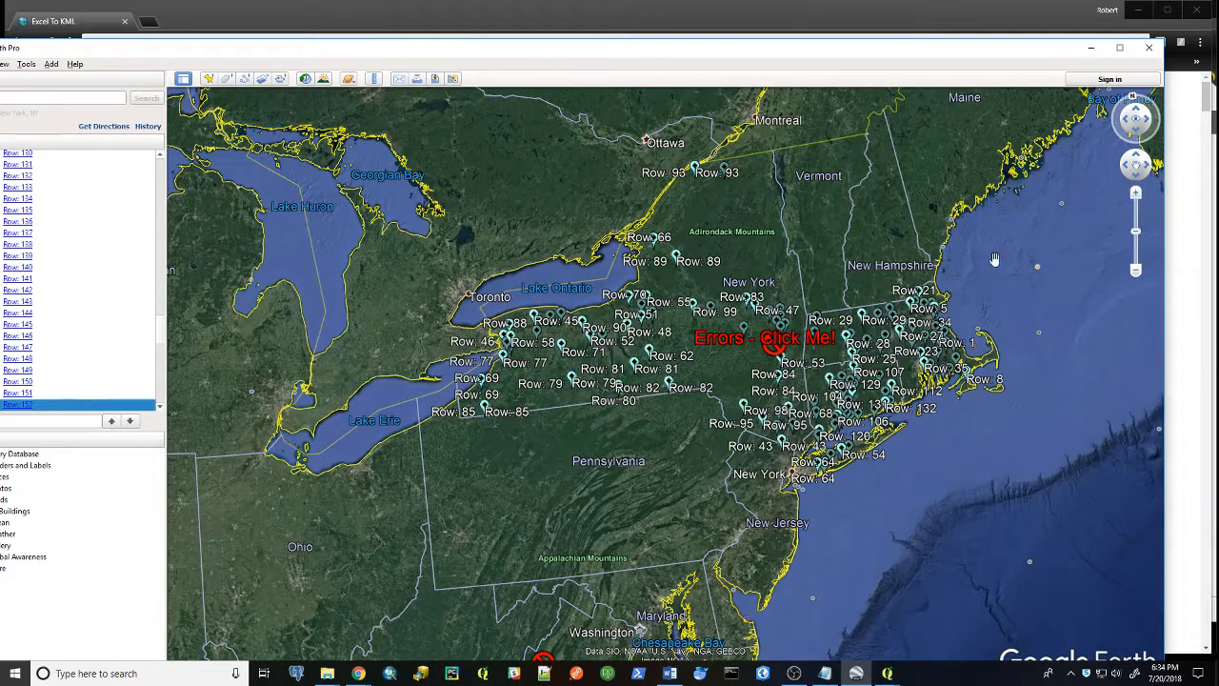
Minimize Google Earth and the Earth Point page, then close the Geocode sidebar in the Google Sheets spreadsheet
{"action": "left_click", "coordinate": [1091, 47]}
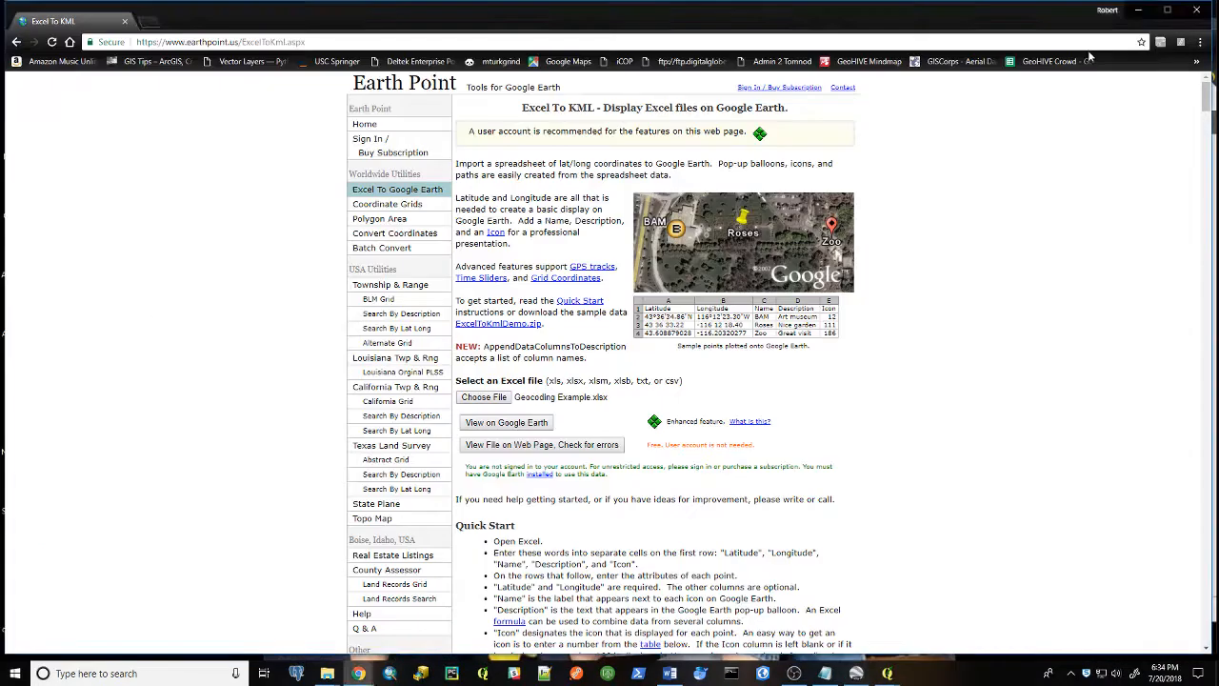
{"action": "left_click", "coordinate": [1139, 10]}
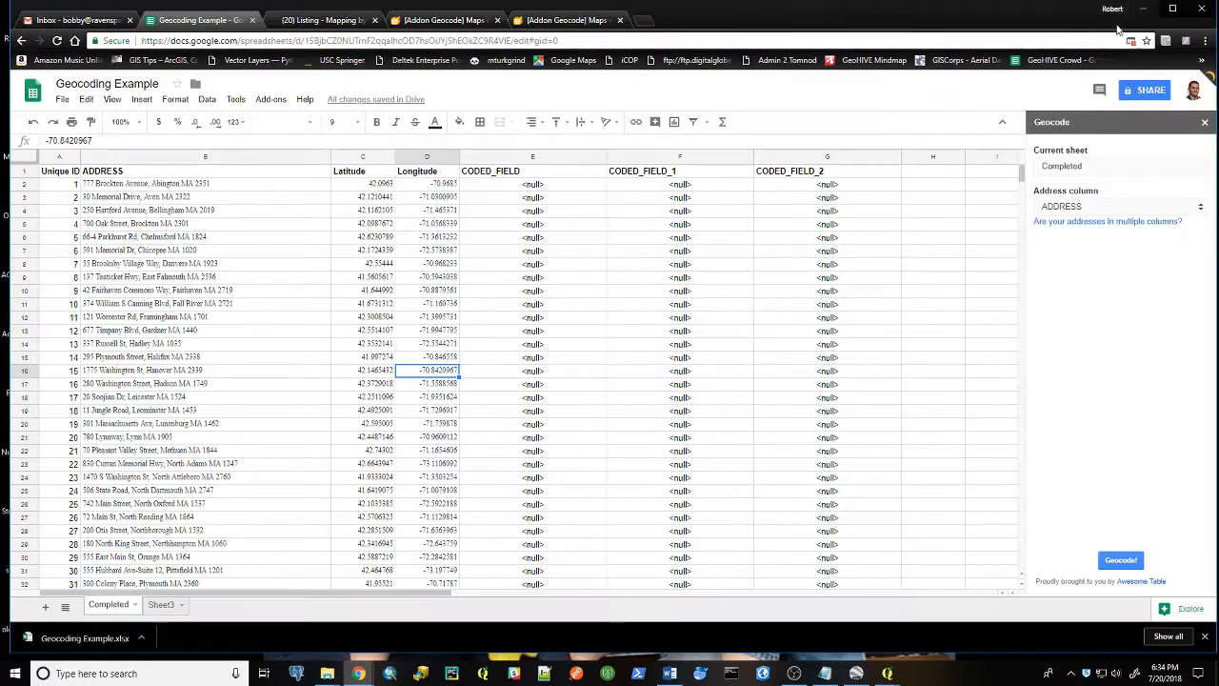
{"action": "left_click", "coordinate": [1207, 122]}
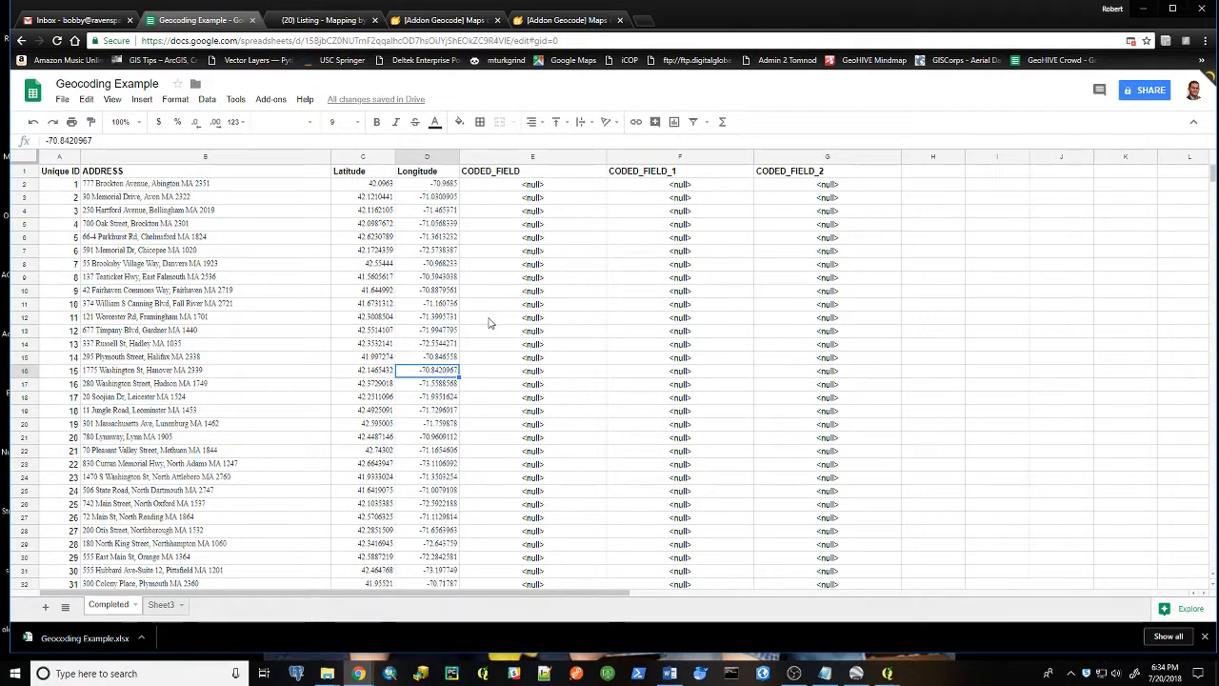
Switch to QGIS and zoom around the map to examine the southeastern United States
{"action": "left_click", "coordinate": [887, 673]}
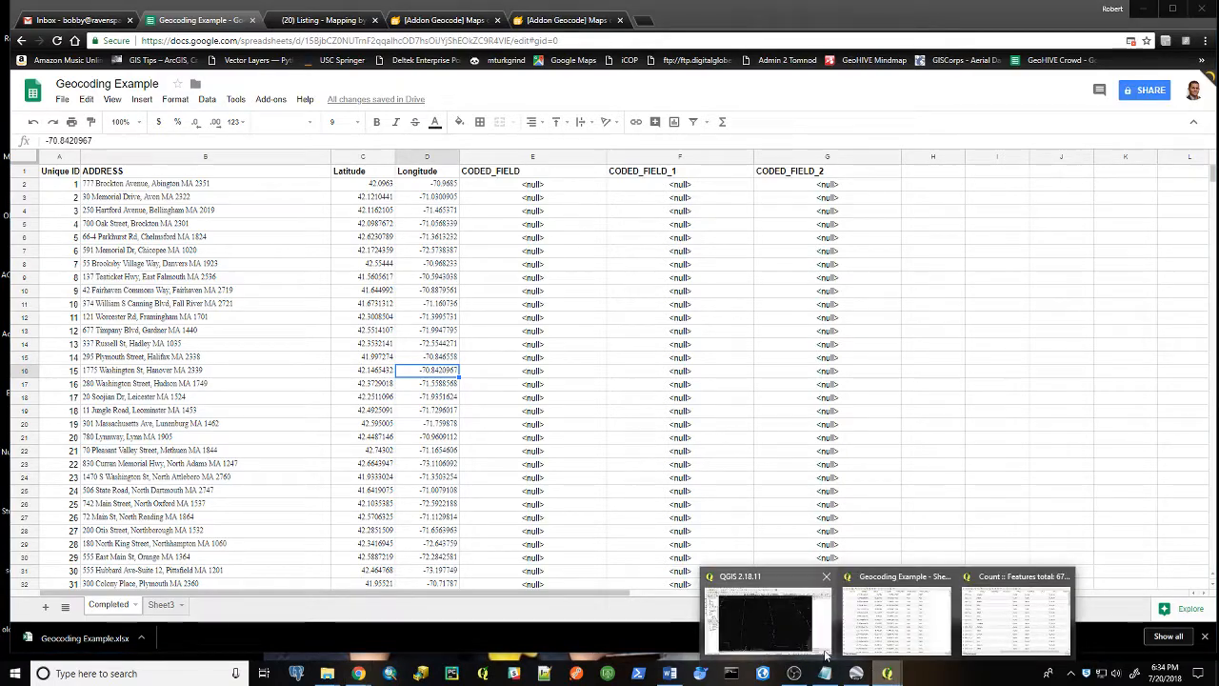
{"action": "left_click", "coordinate": [745, 628]}
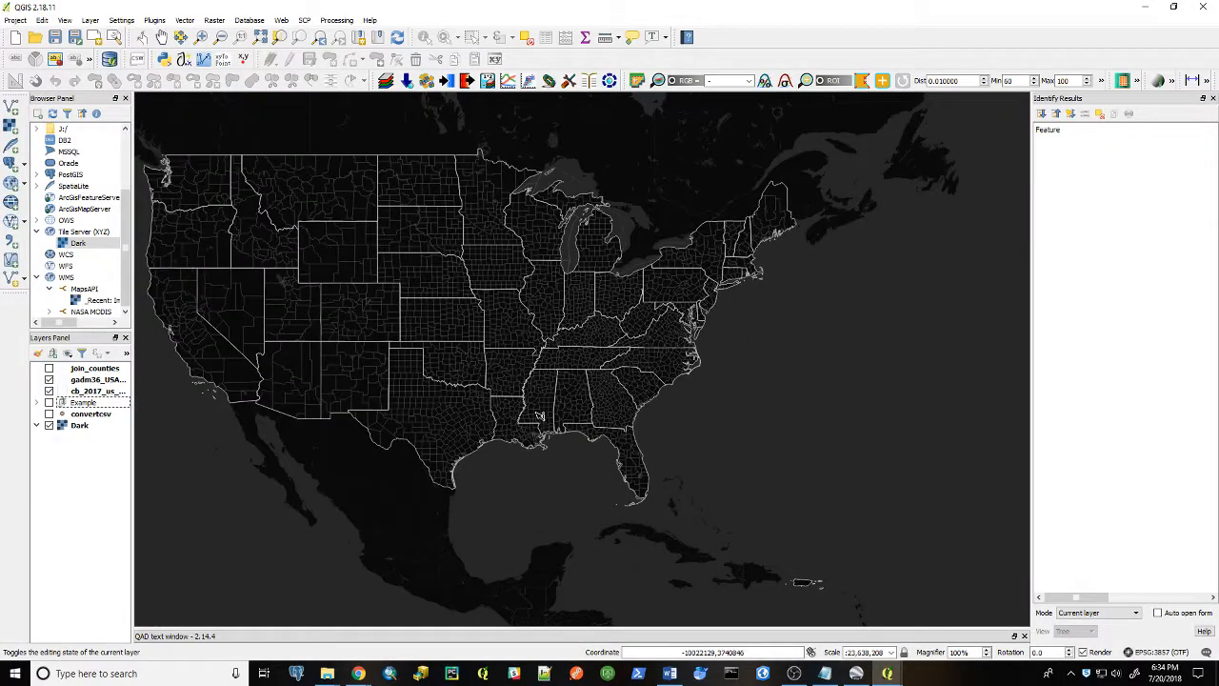
{"action": "left_click_drag", "start_coordinate": [587, 400], "coordinate": [655, 408]}
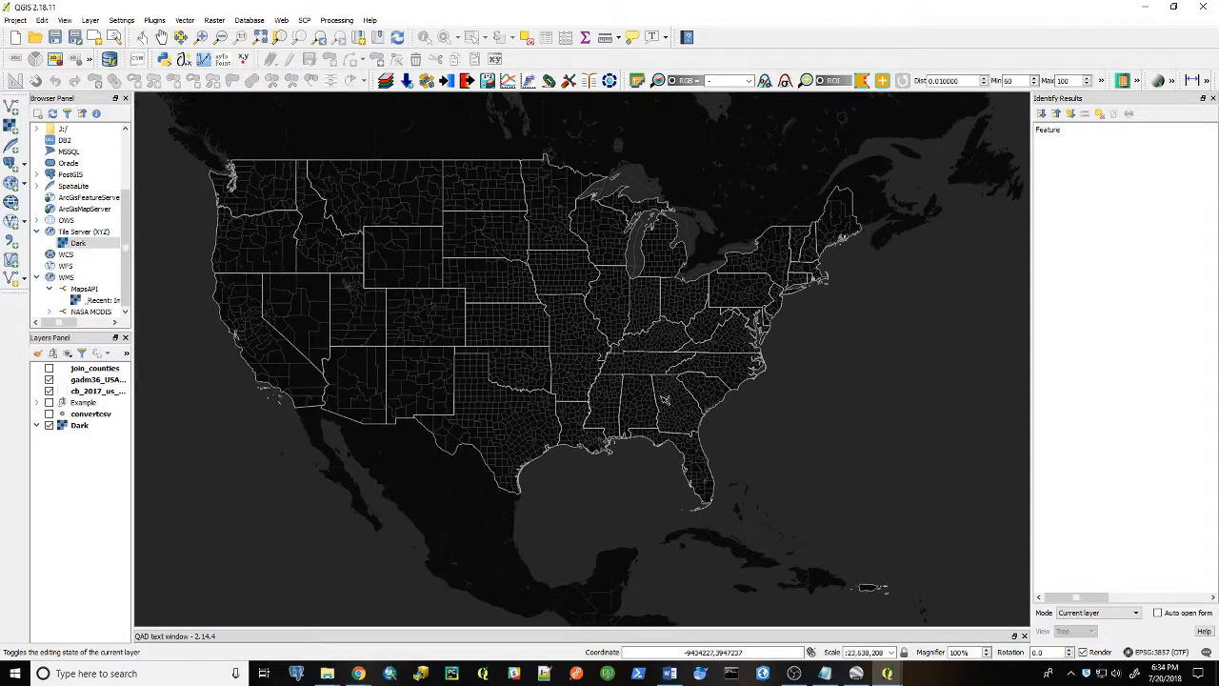
{"action": "scroll", "coordinate": [674, 407], "scroll_direction": "up", "scroll_amount": 1}
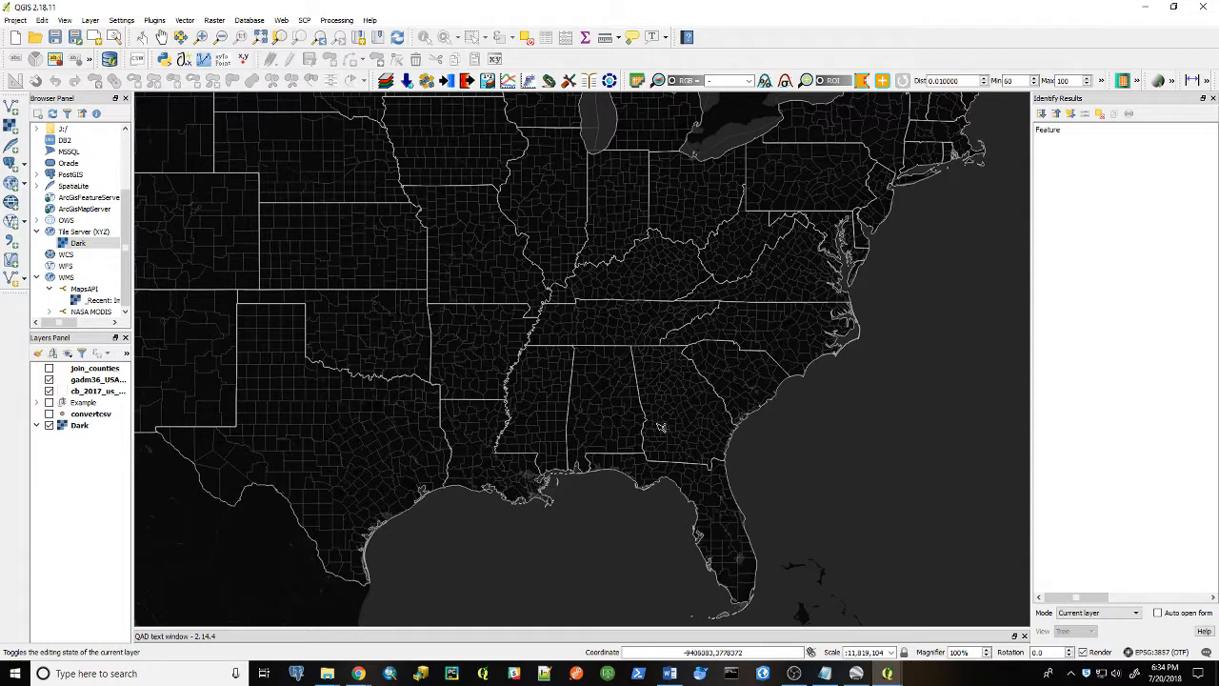
{"action": "scroll", "coordinate": [647, 424], "scroll_direction": "up", "scroll_amount": 2}
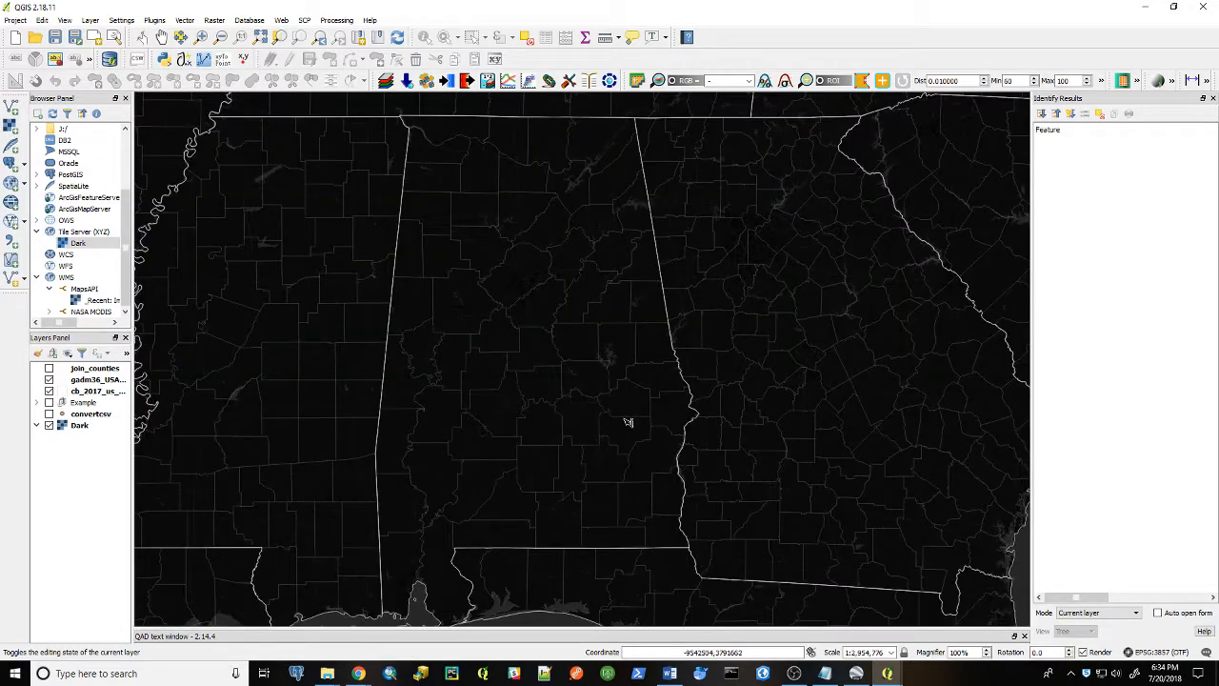
{"action": "scroll", "coordinate": [623, 416], "scroll_direction": "down", "scroll_amount": 3}
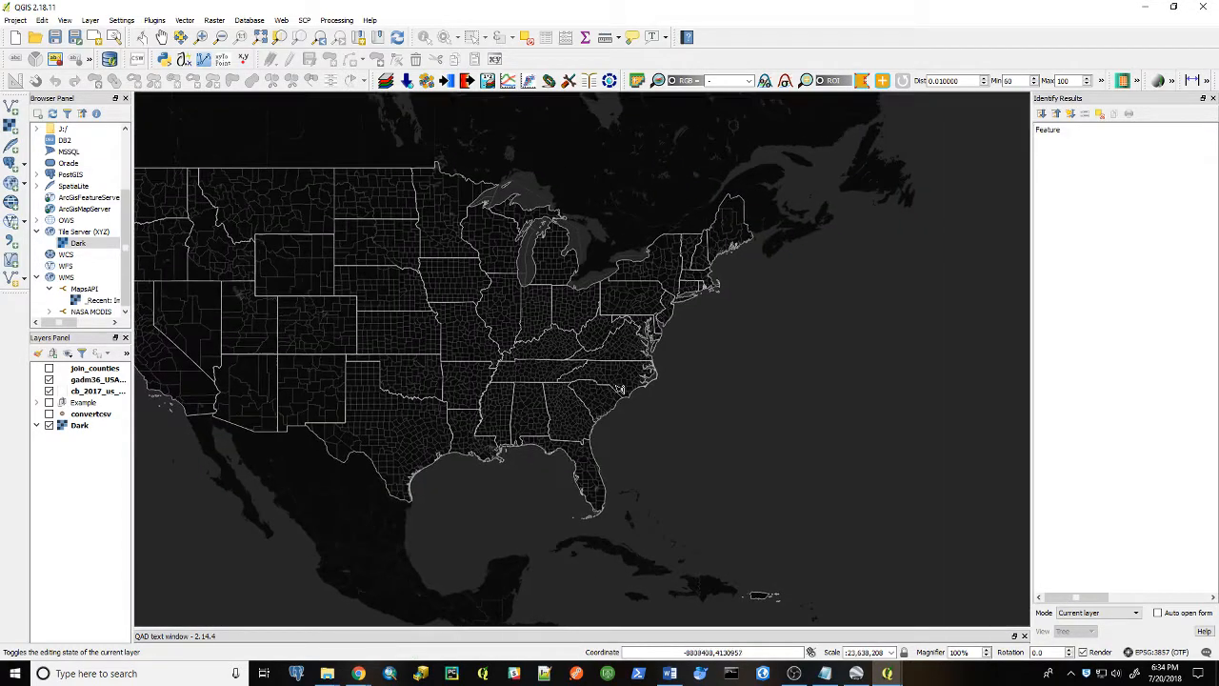
{"action": "left_click", "coordinate": [89, 20]}
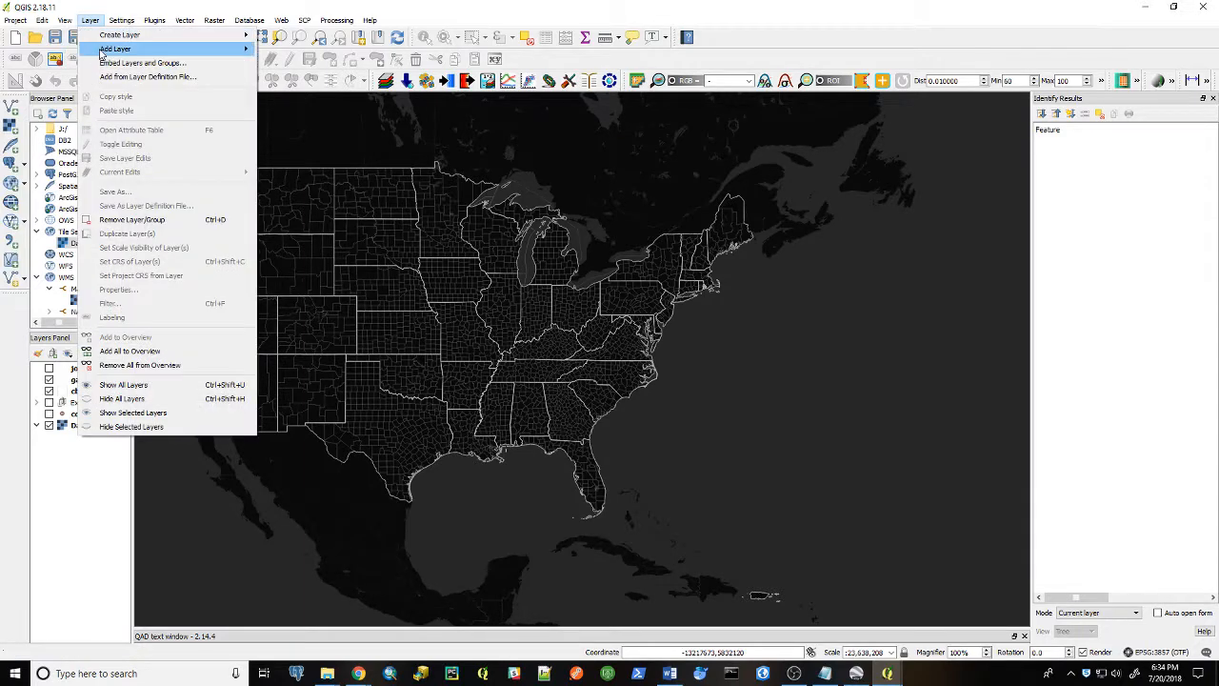
{"action": "mouse_move", "coordinate": [116, 49]}
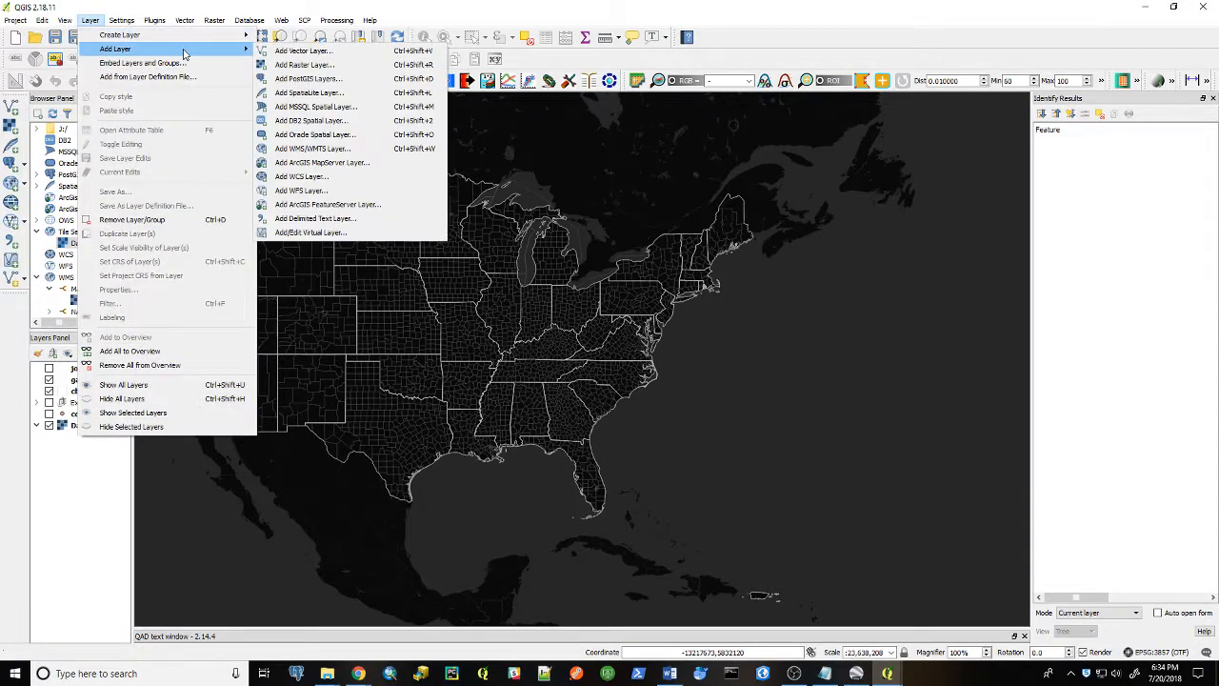
{"action": "left_click", "coordinate": [324, 220]}
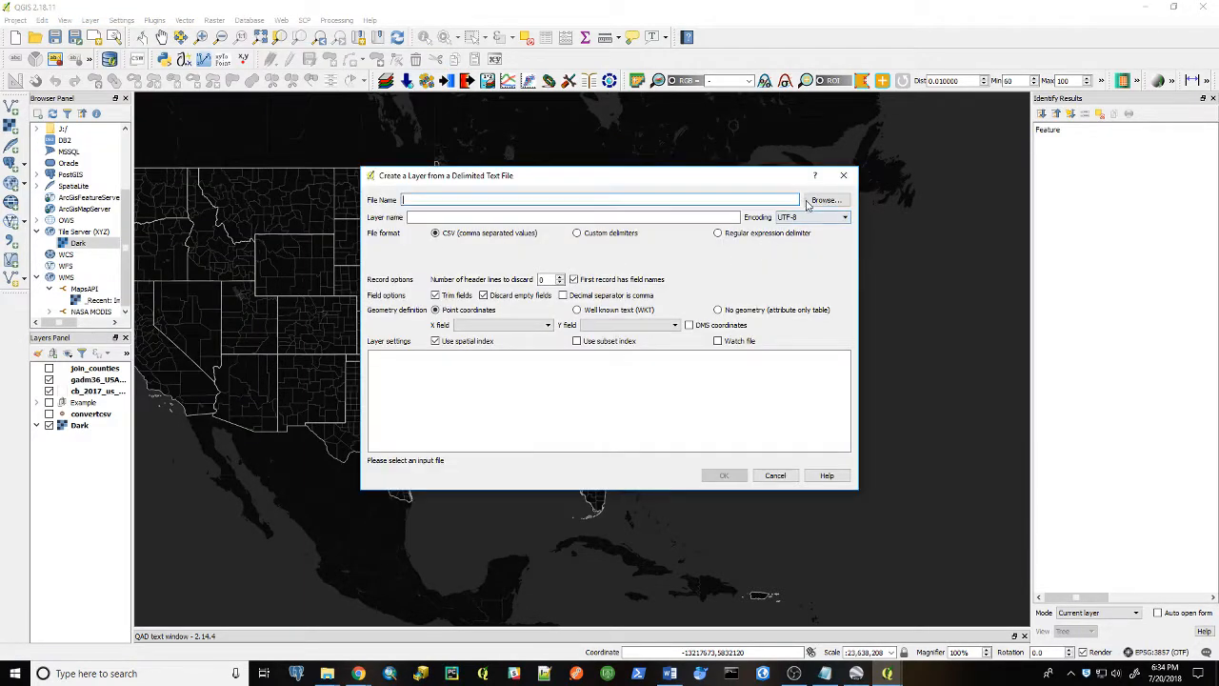
{"action": "left_click", "coordinate": [813, 202]}
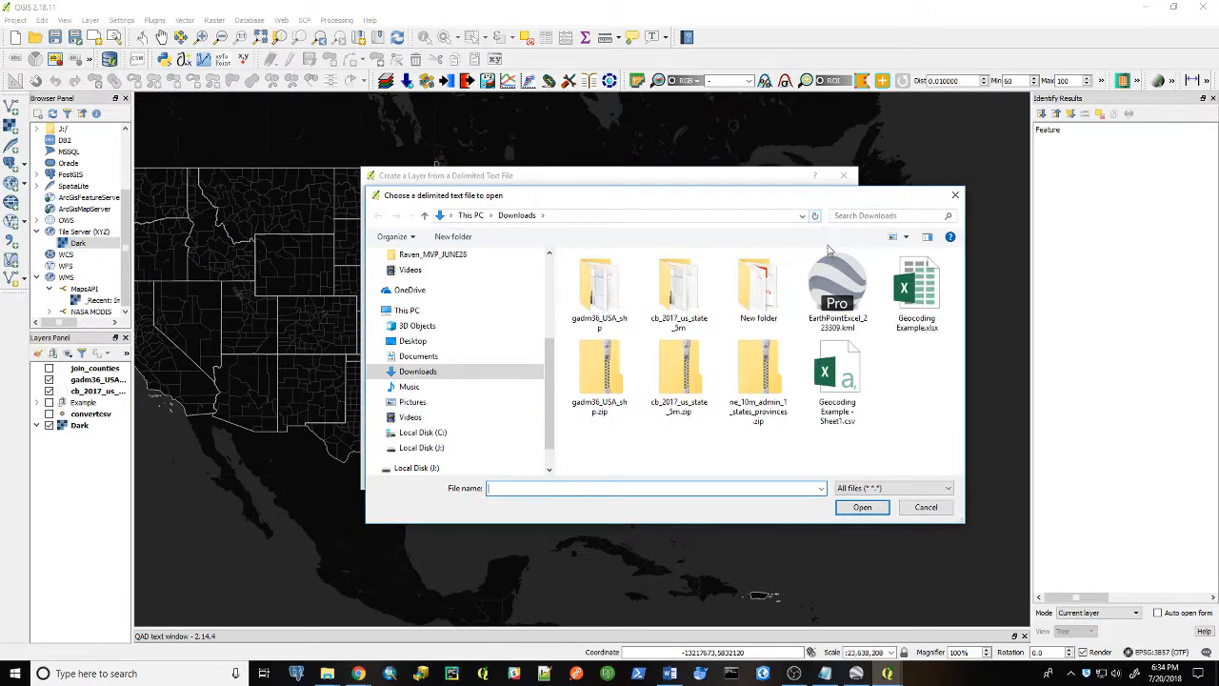
{"action": "left_click", "coordinate": [921, 300]}
{"action": "left_click", "coordinate": [862, 507]}
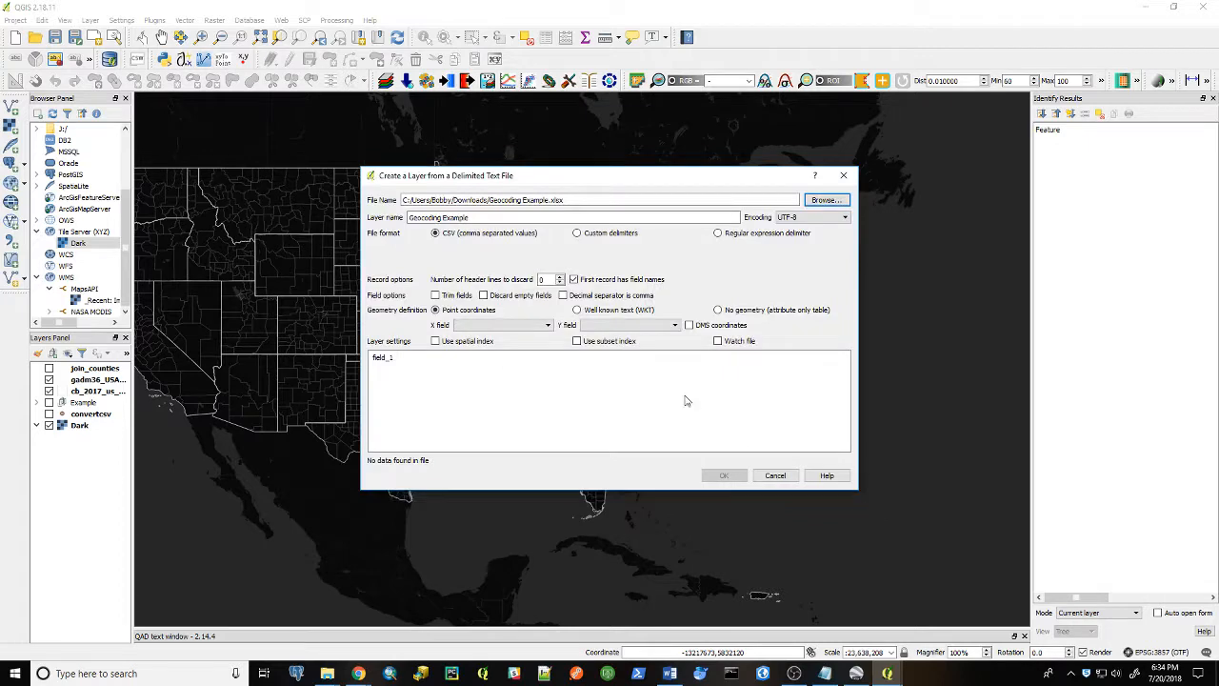
{"action": "left_click", "coordinate": [776, 476]}
Switch to the Geocoding Example spreadsheet and download it as a comma-separated values file
{"action": "left_click", "coordinate": [360, 674]}
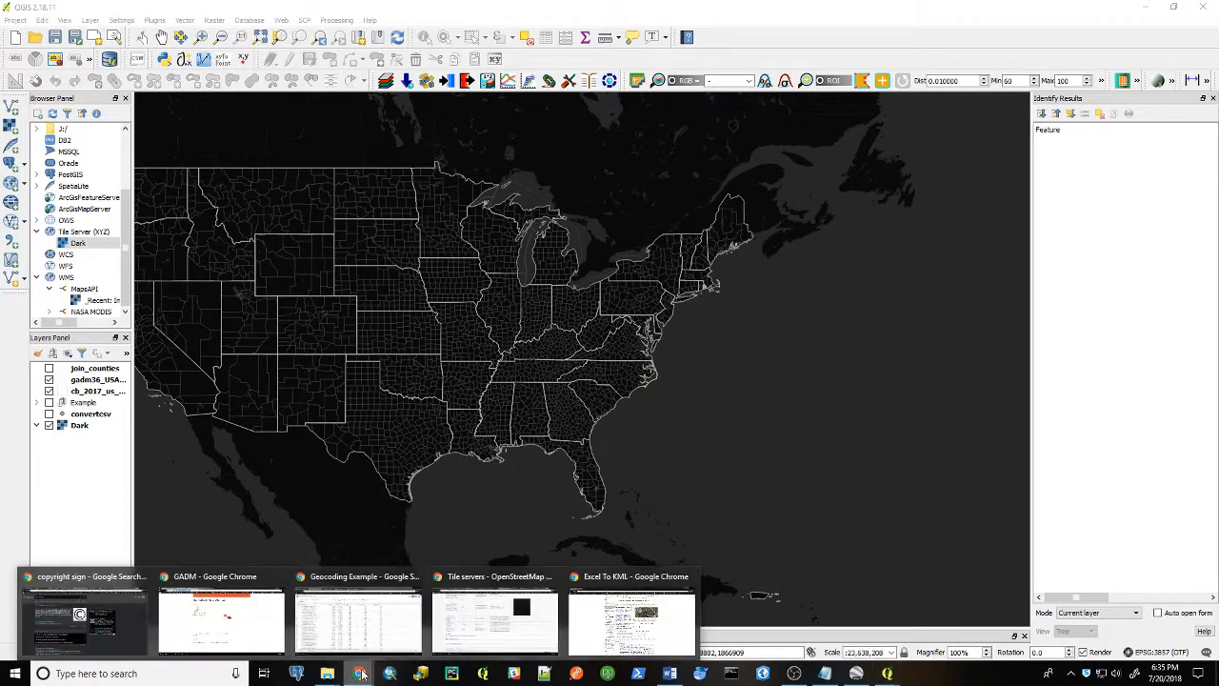
{"action": "left_click", "coordinate": [354, 620]}
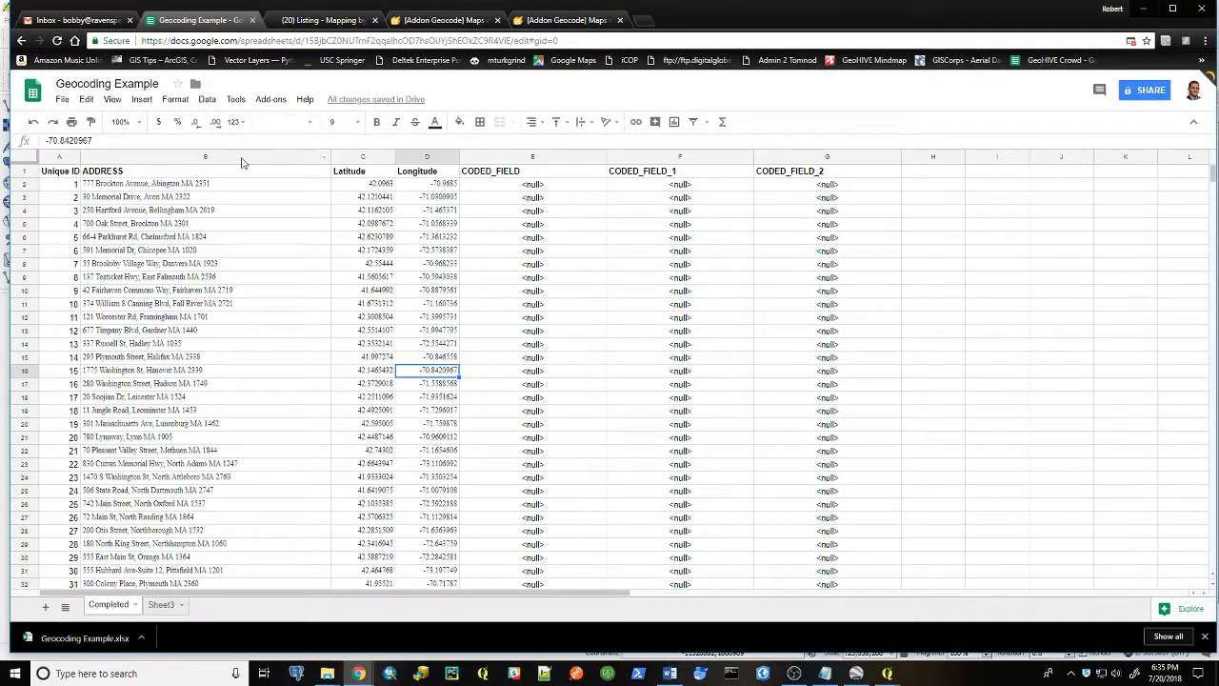
{"action": "left_click", "coordinate": [62, 101]}
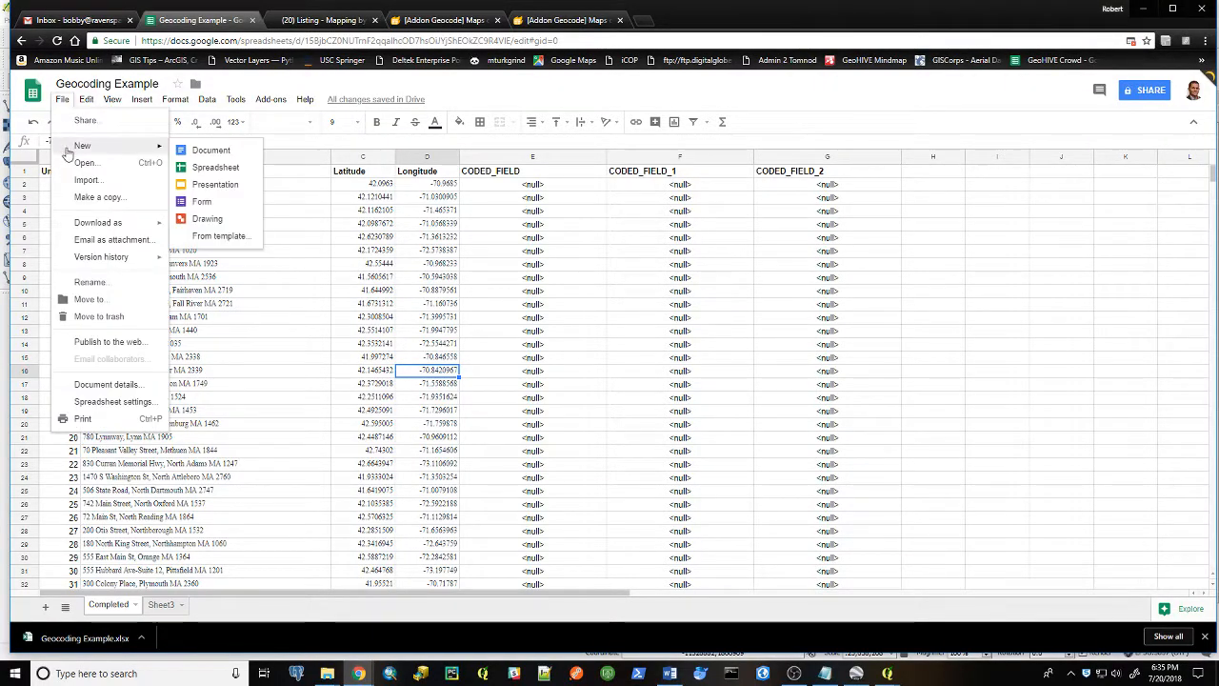
{"action": "mouse_move", "coordinate": [106, 229]}
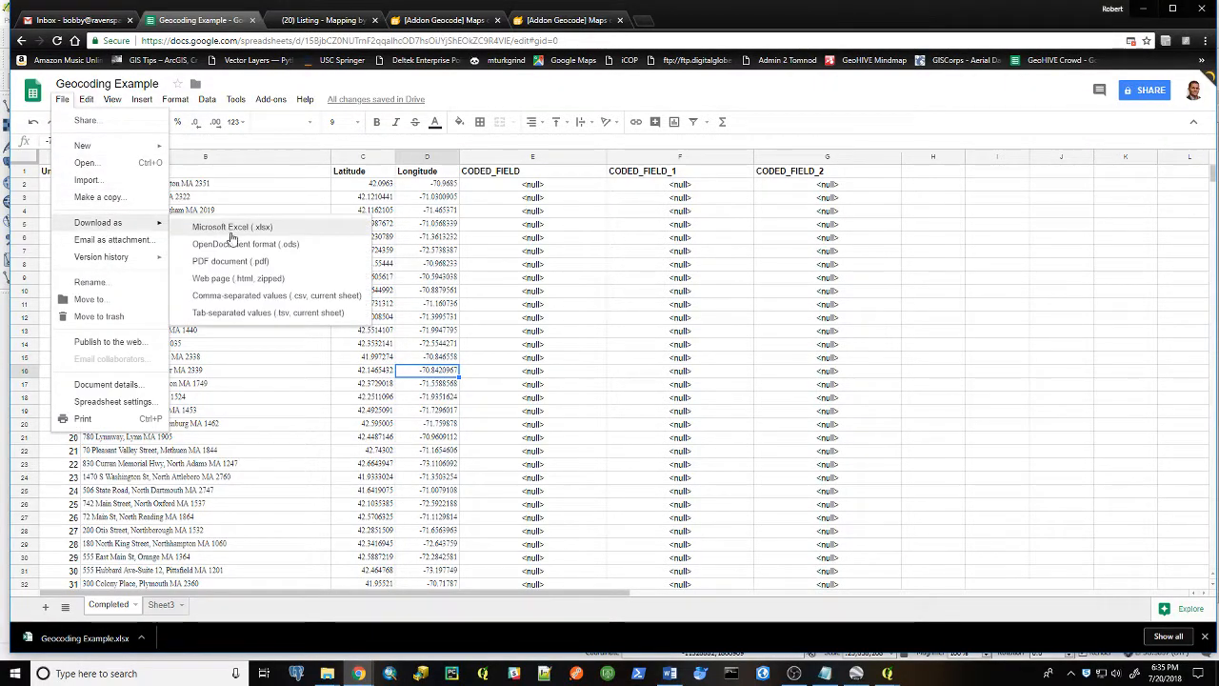
{"action": "left_click", "coordinate": [252, 299]}
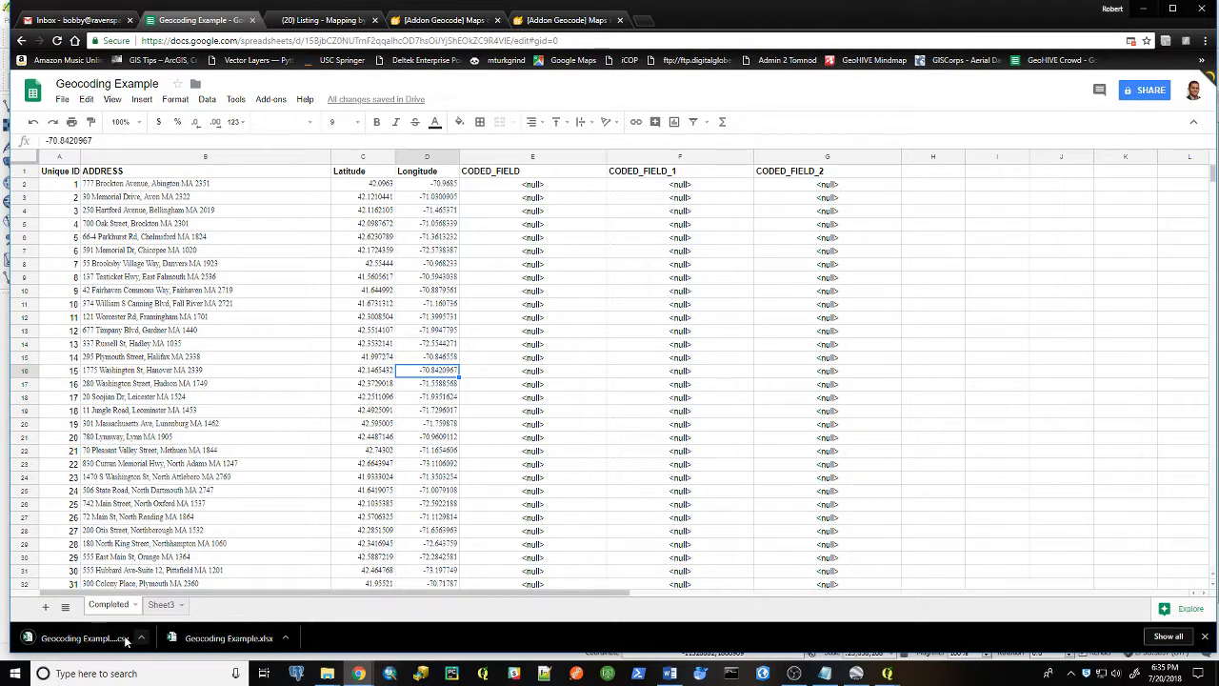
Show the downloaded CSV in its Downloads folder and switch the folder view to Details
{"action": "left_click", "coordinate": [141, 637]}
{"action": "left_click", "coordinate": [157, 597]}
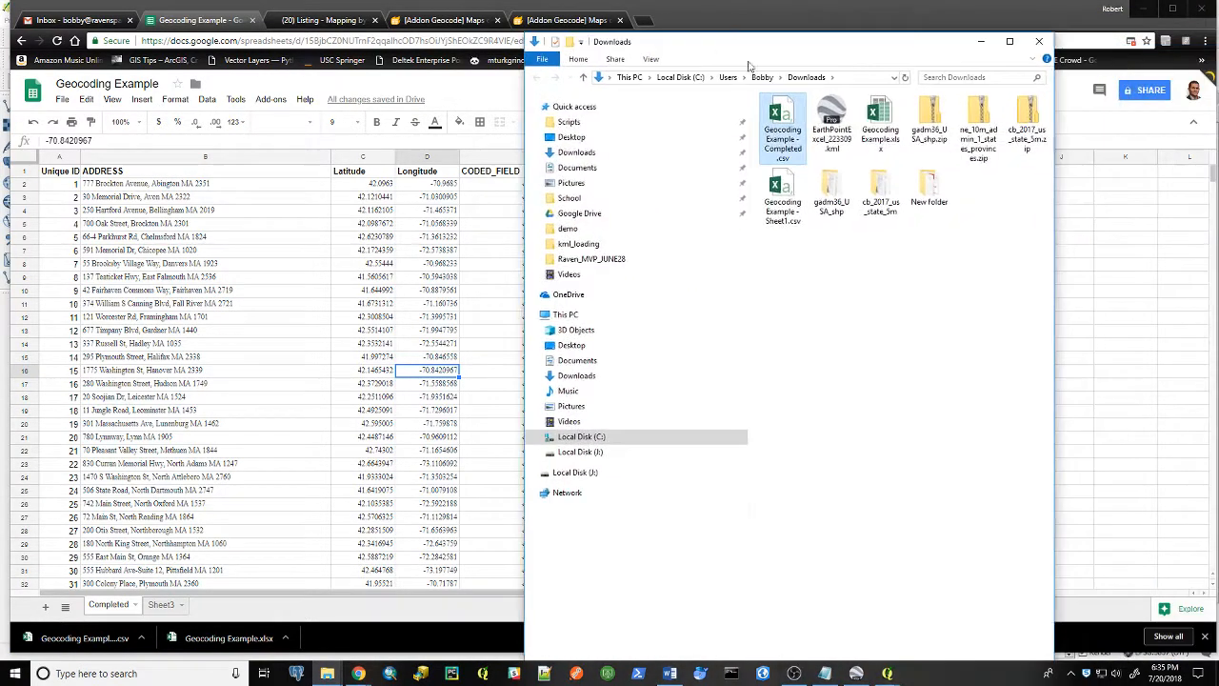
{"action": "right_click", "coordinate": [869, 273]}
{"action": "mouse_move", "coordinate": [915, 282]}
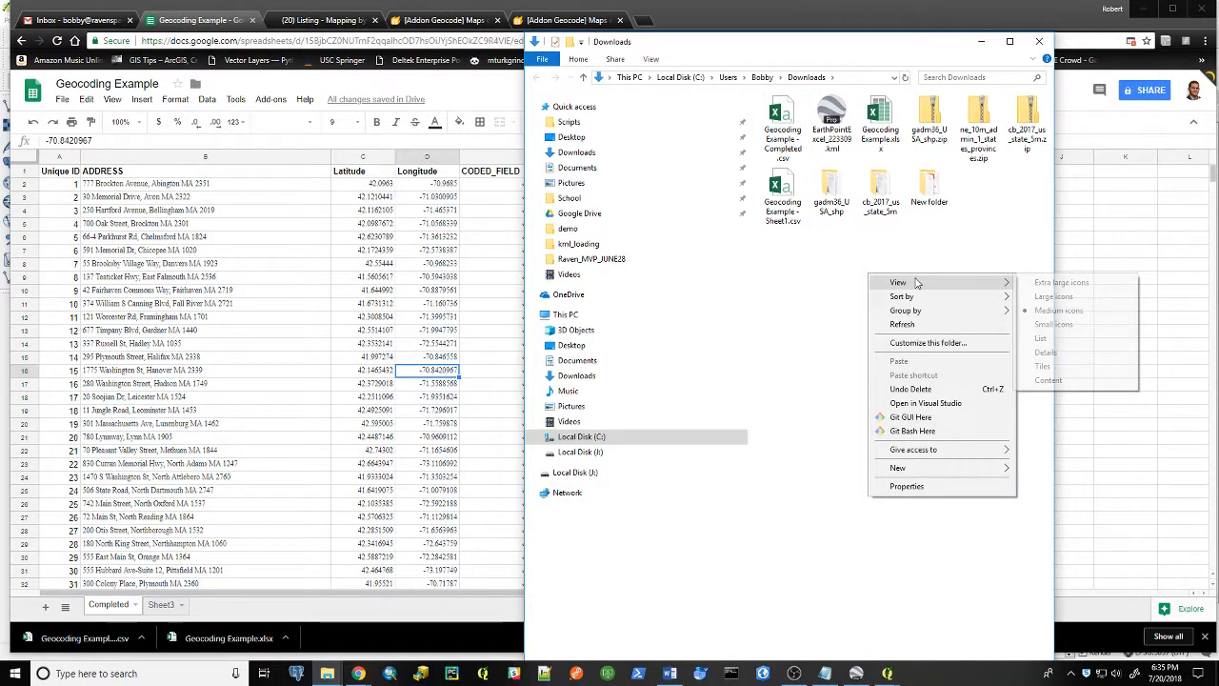
{"action": "left_click", "coordinate": [1046, 353]}
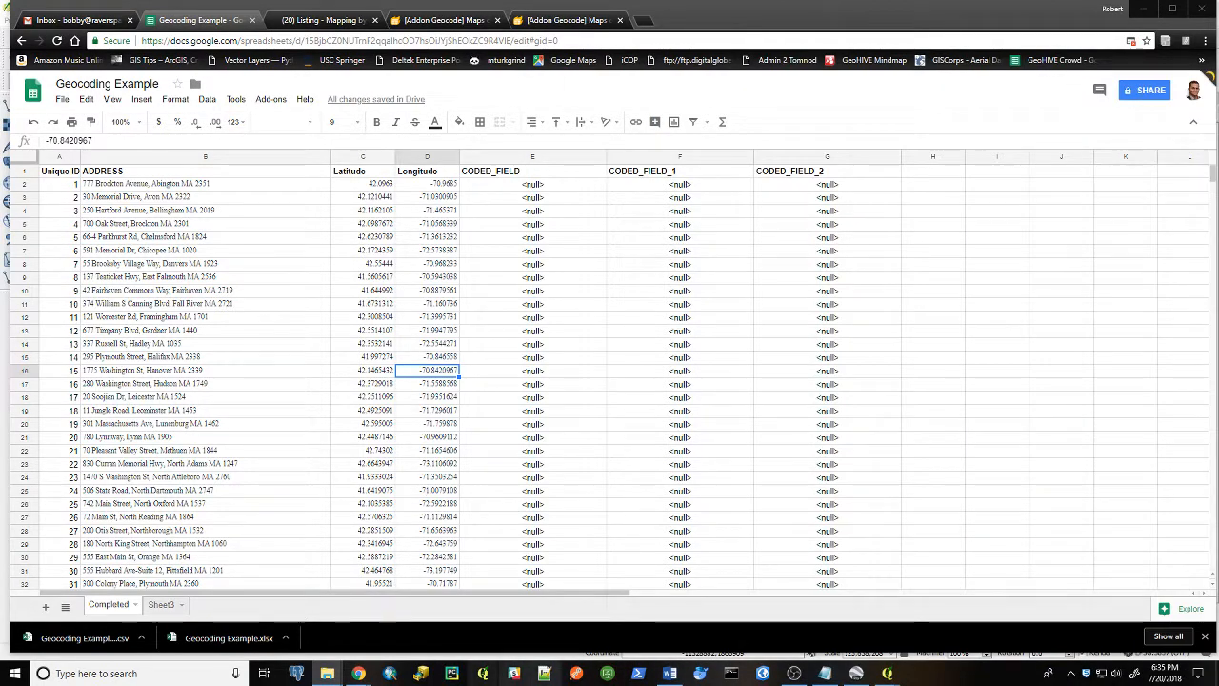
Switch to QGIS and start adding a delimited text layer, browsing for the source file
{"action": "mouse_move", "coordinate": [886, 673]}
{"action": "left_click", "coordinate": [799, 639]}
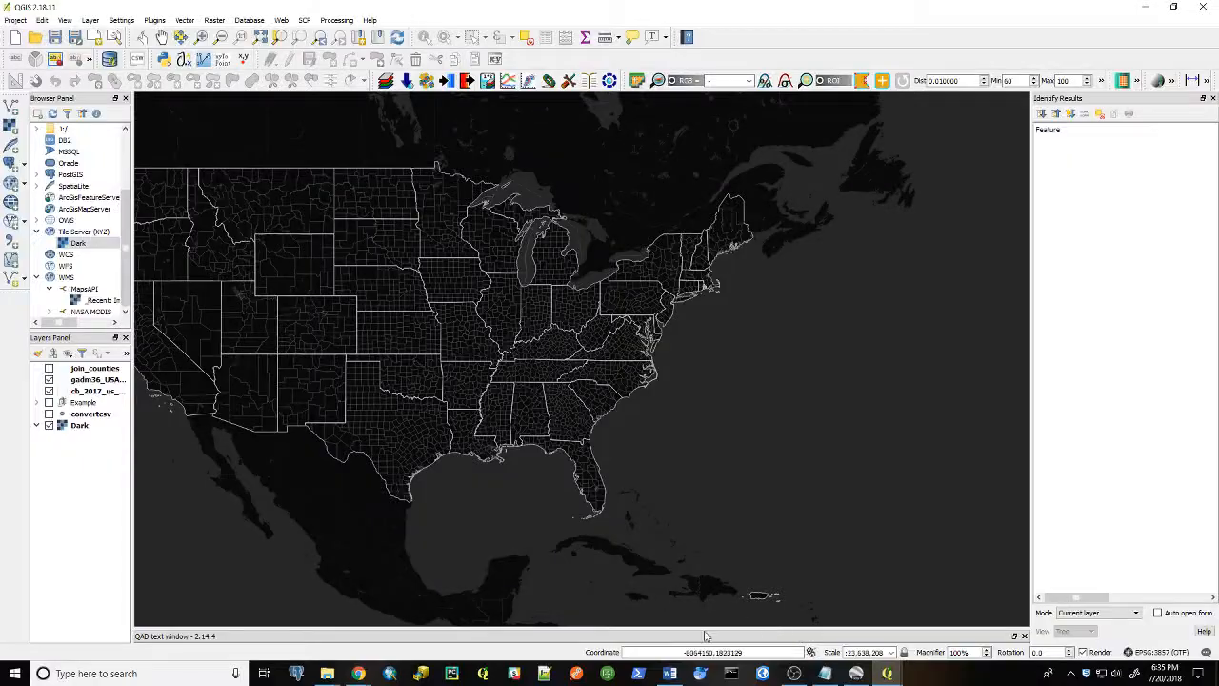
{"action": "left_click", "coordinate": [184, 20]}
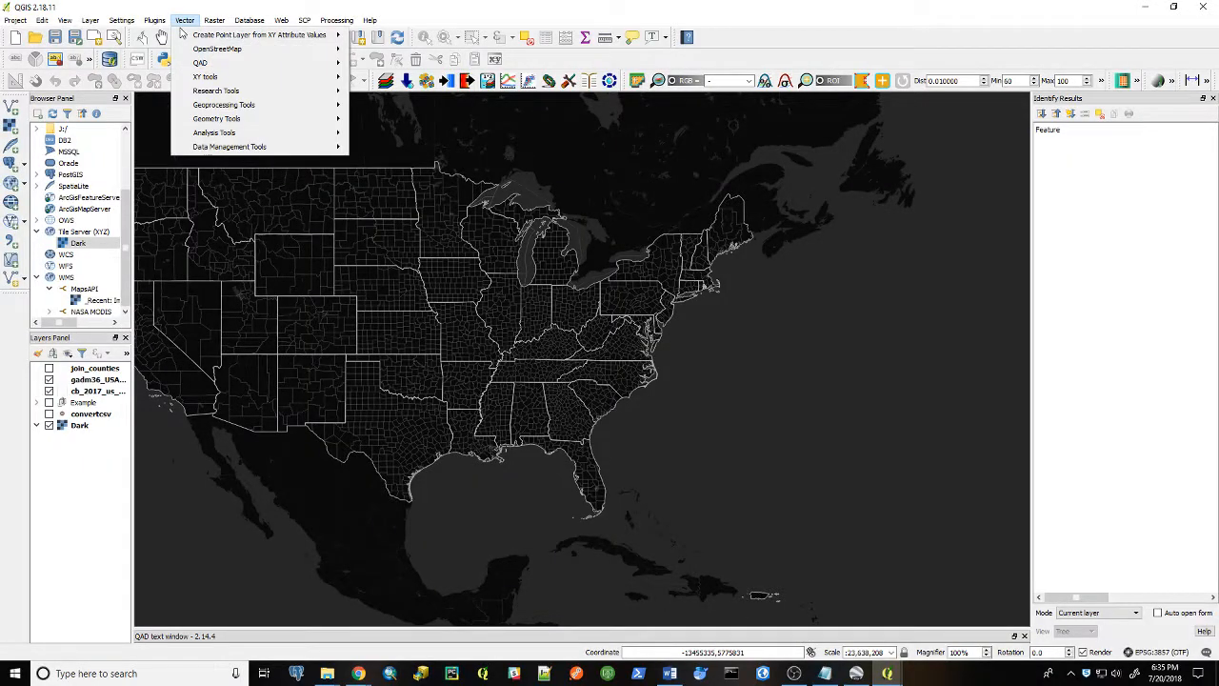
{"action": "mouse_move", "coordinate": [99, 22]}
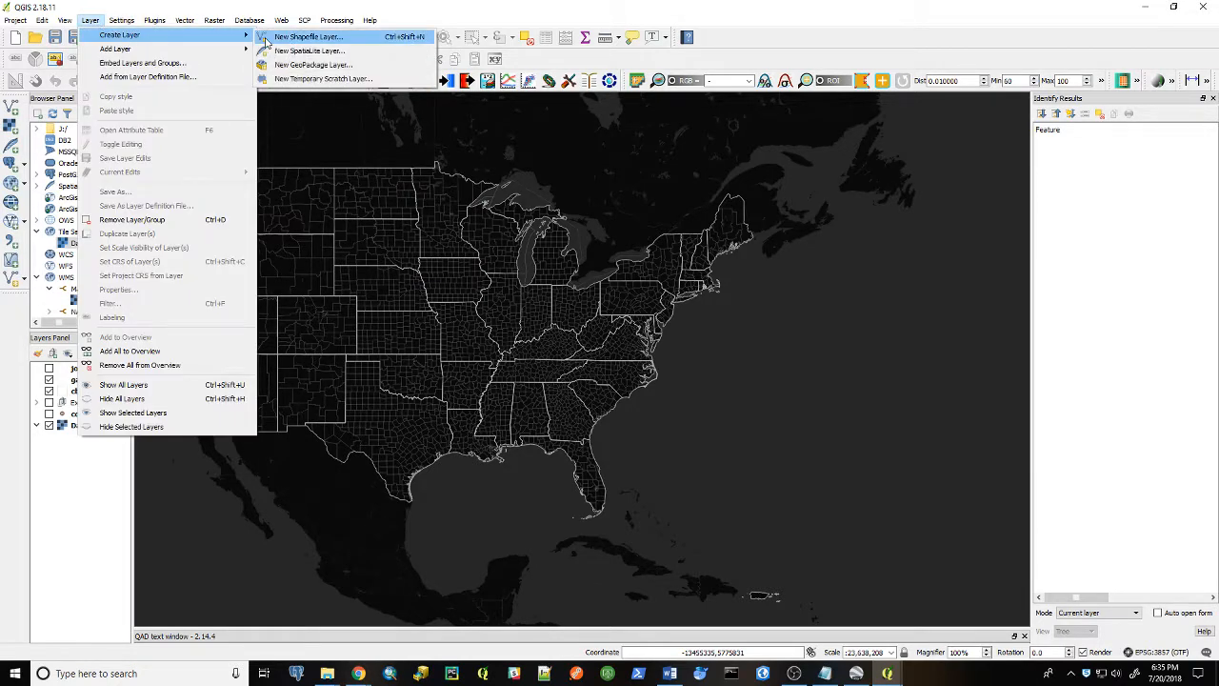
{"action": "mouse_move", "coordinate": [178, 47]}
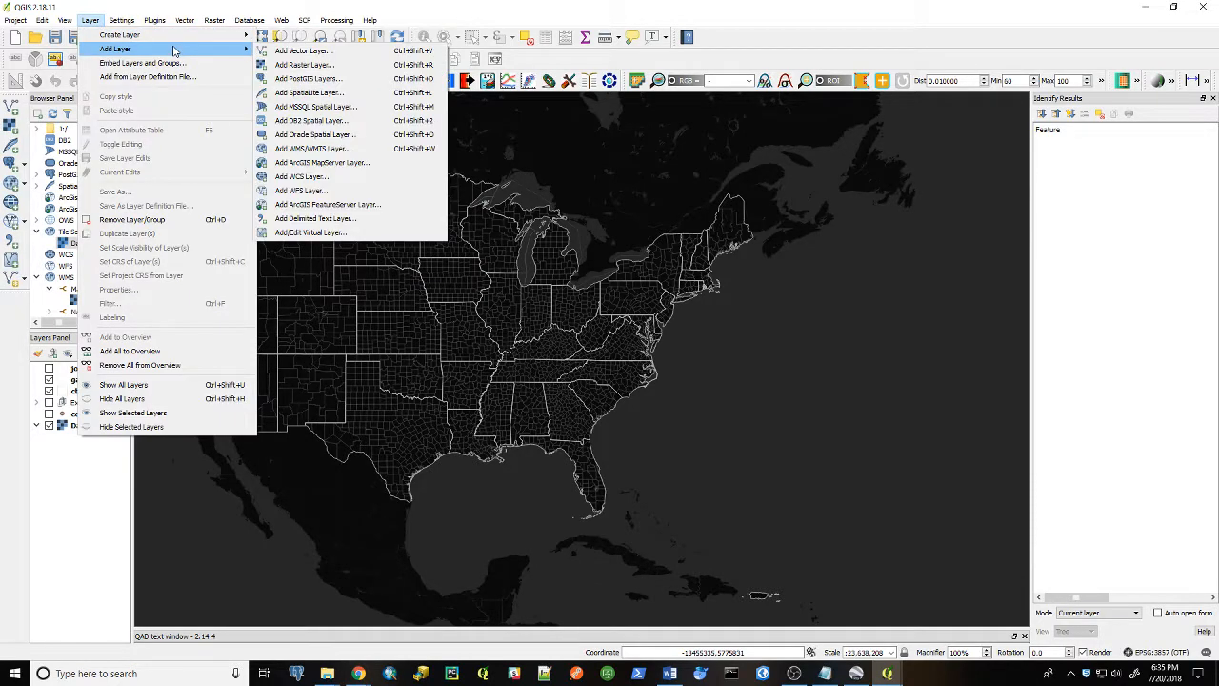
{"action": "left_click", "coordinate": [340, 225]}
{"action": "left_click", "coordinate": [825, 197]}
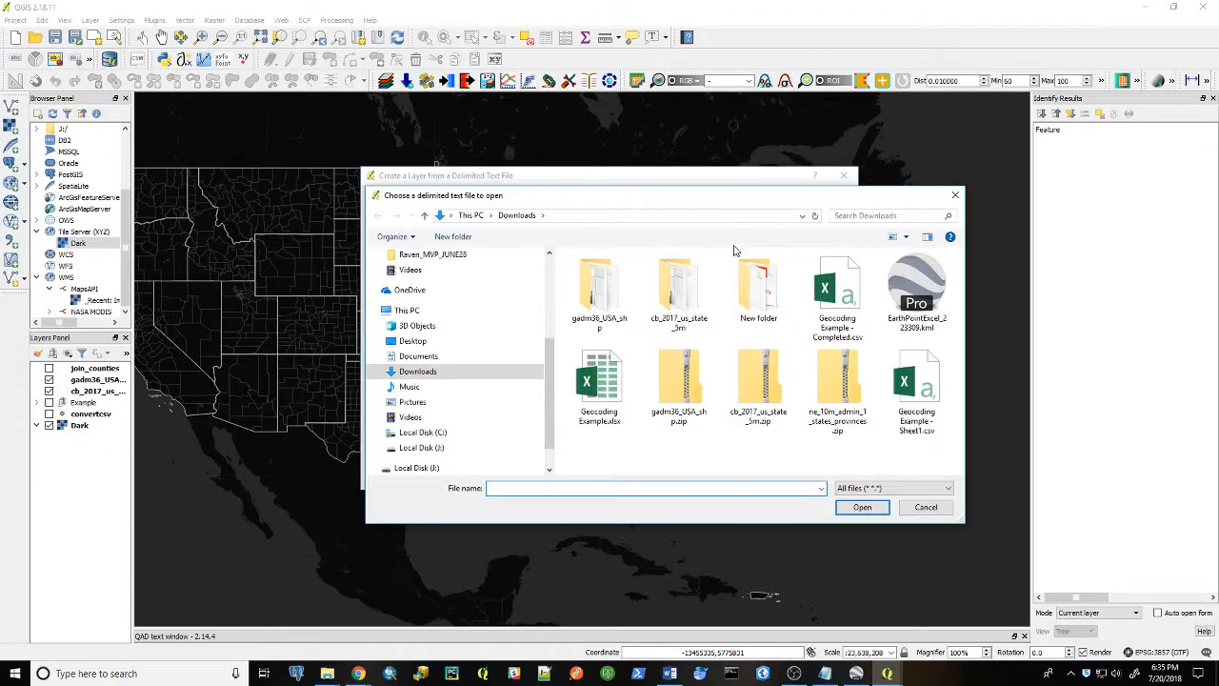
Switch the file browser to Details view, then select and open Geocoding Example - Completed.csv from Downloads
{"action": "right_click", "coordinate": [795, 447]}
{"action": "mouse_move", "coordinate": [858, 452]}
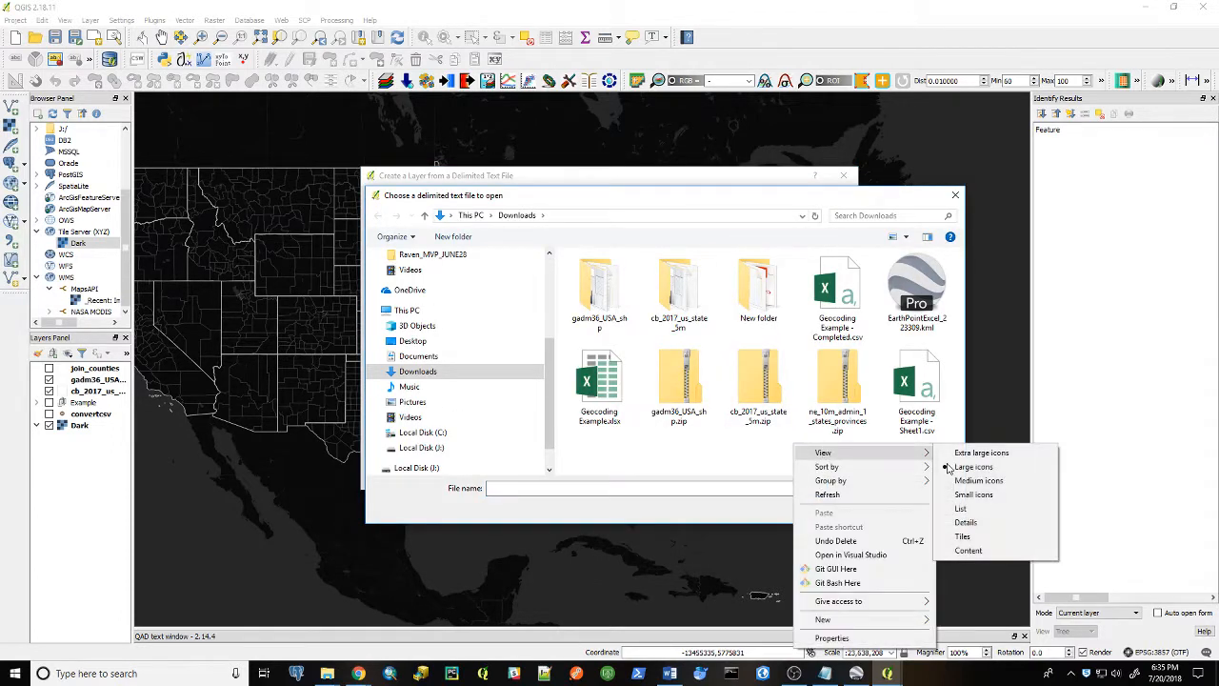
{"action": "left_click", "coordinate": [966, 522]}
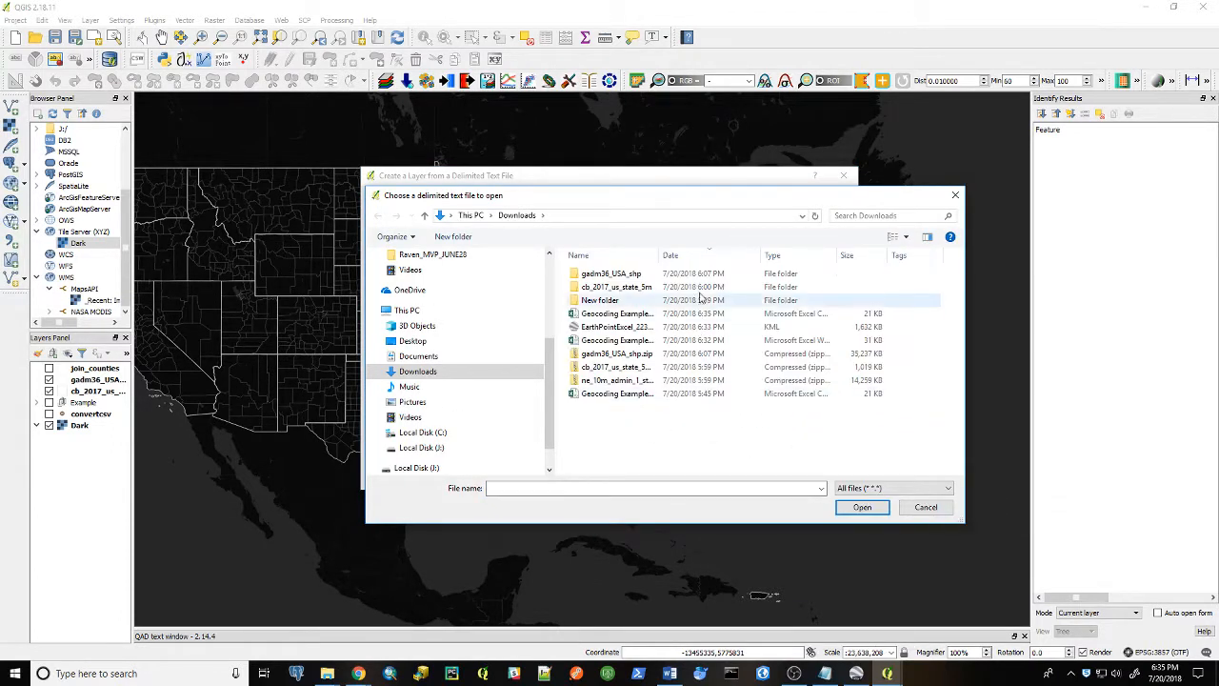
{"action": "left_click", "coordinate": [695, 255]}
{"action": "left_click", "coordinate": [695, 256]}
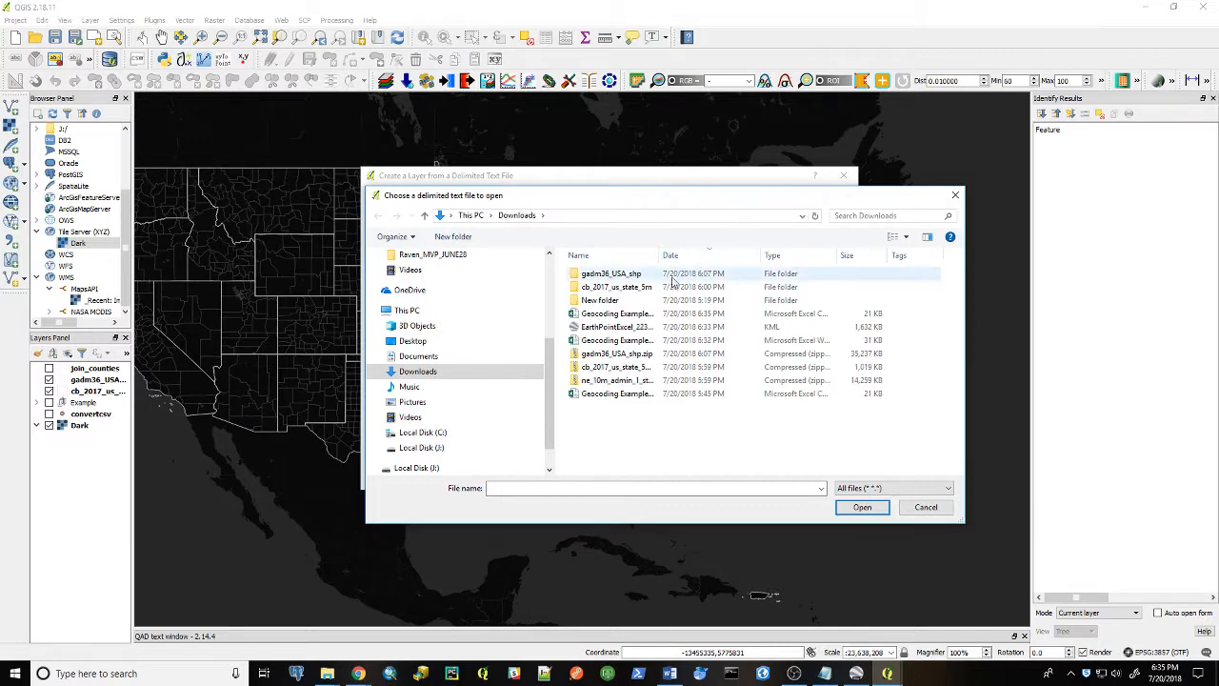
{"action": "left_click_drag", "start_coordinate": [661, 255], "coordinate": [595, 257]}
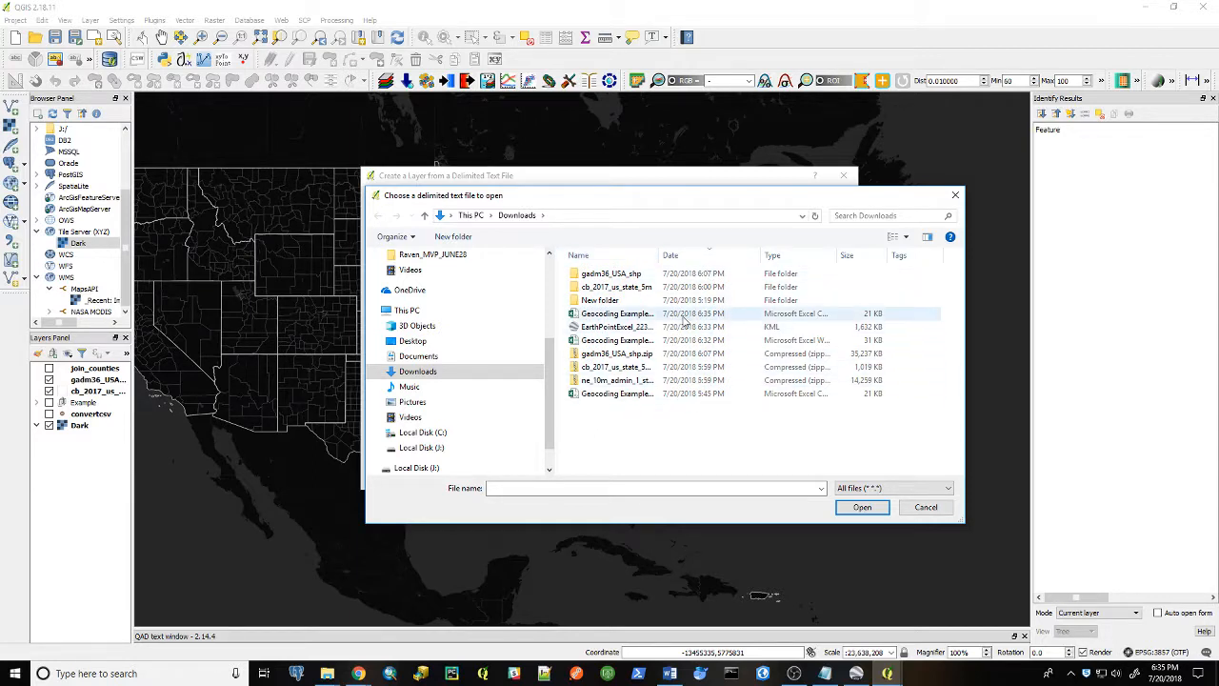
{"action": "left_click", "coordinate": [628, 314]}
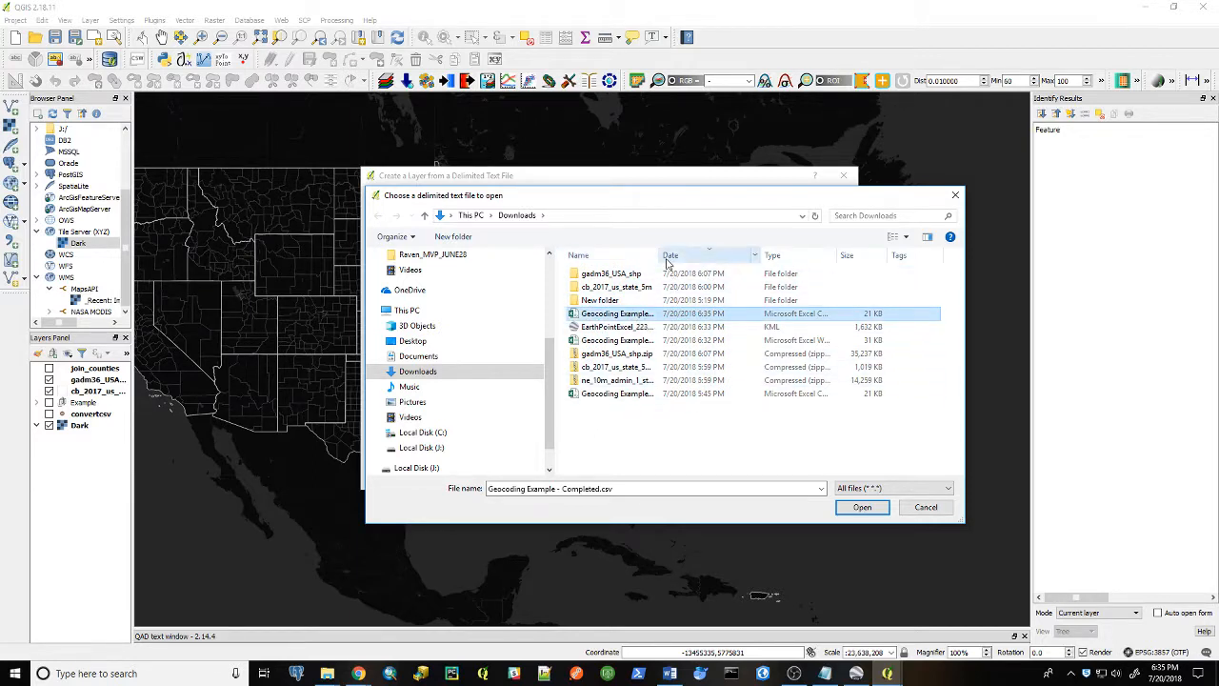
{"action": "left_click_drag", "start_coordinate": [660, 255], "coordinate": [752, 255]}
{"action": "left_click", "coordinate": [860, 507]}
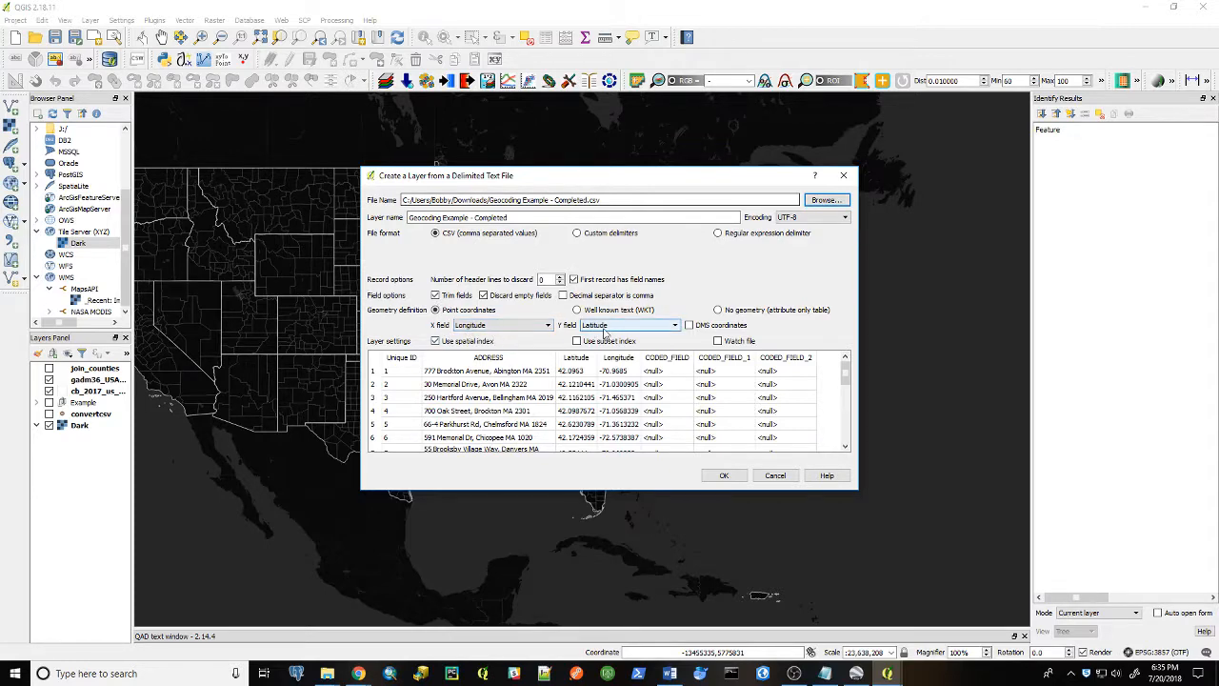
Add the CSV as a point layer with Longitude as X field and Latitude as Y field
{"action": "left_click_drag", "start_coordinate": [630, 184], "coordinate": [429, 90]}
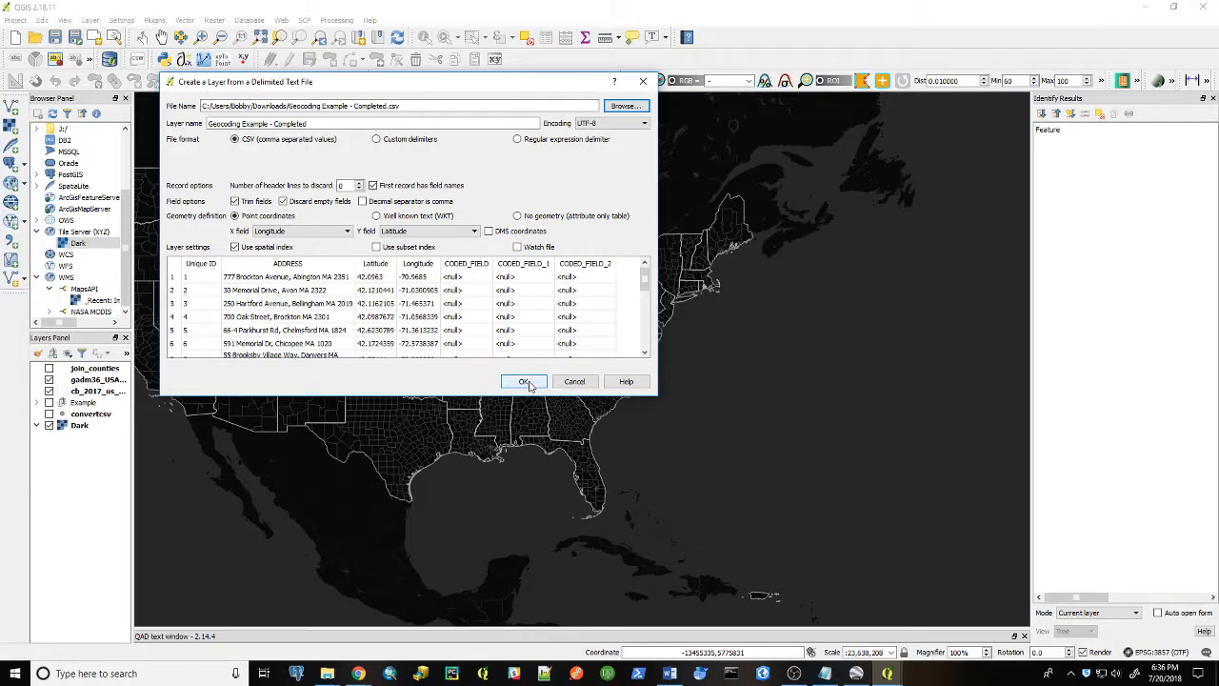
{"action": "left_click", "coordinate": [525, 381]}
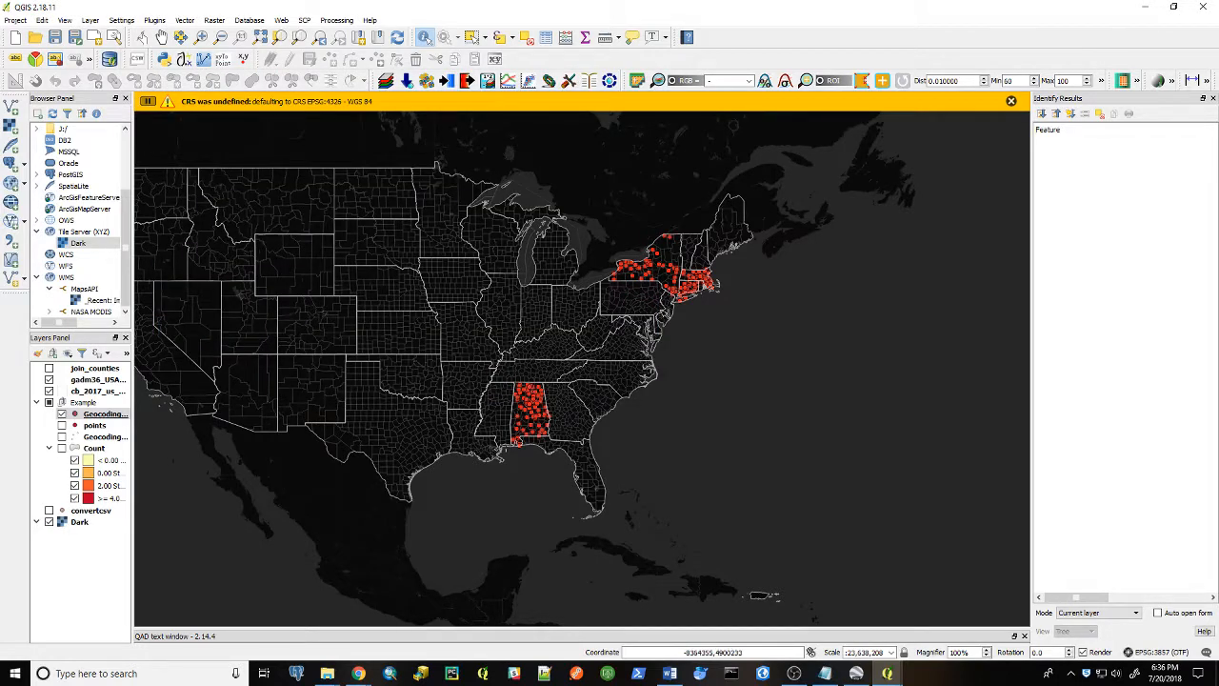
Zoom and pan around the map to examine the new address points in the Northeast and Alabama
{"action": "left_click", "coordinate": [645, 375]}
{"action": "scroll", "coordinate": [655, 278], "scroll_direction": "up", "scroll_amount": 3}
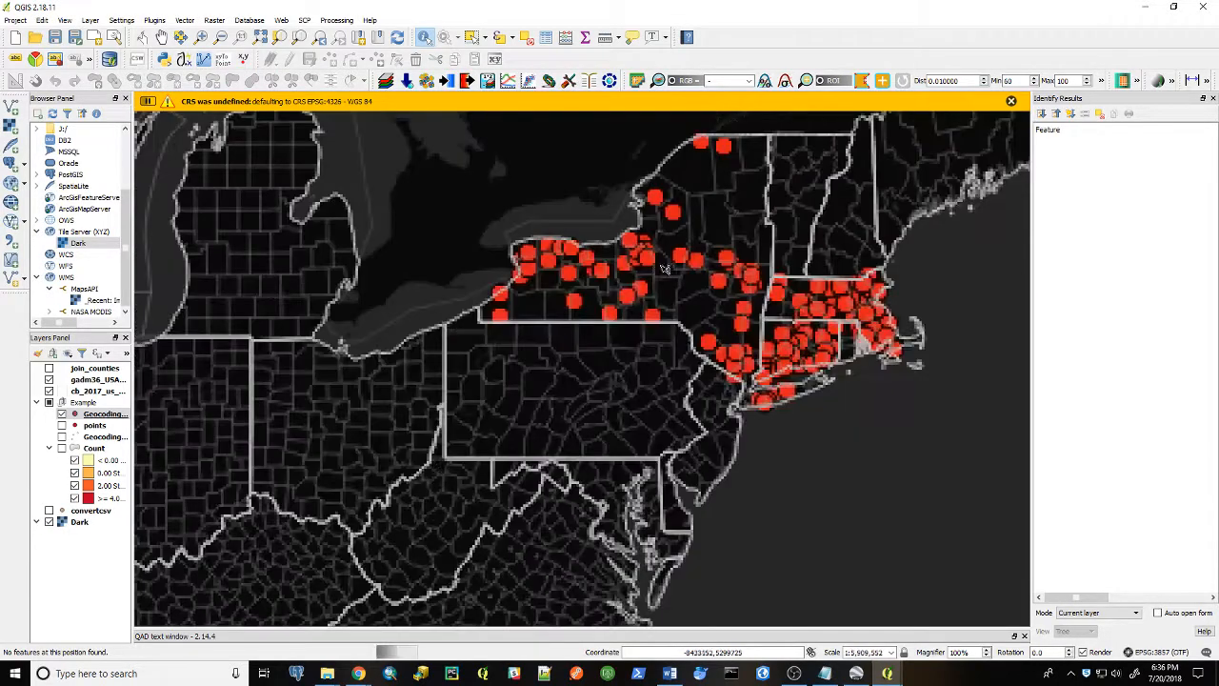
{"action": "scroll", "coordinate": [705, 281], "scroll_direction": "down", "scroll_amount": 1}
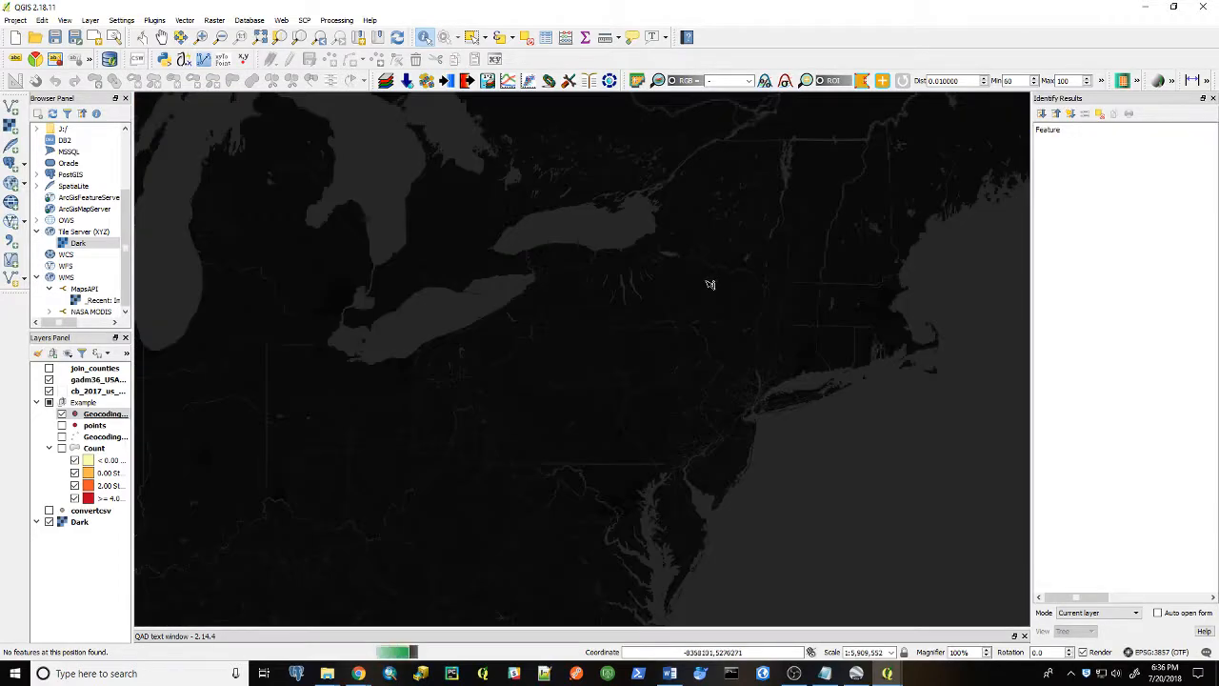
{"action": "left_click_drag", "start_coordinate": [758, 332], "coordinate": [668, 440]}
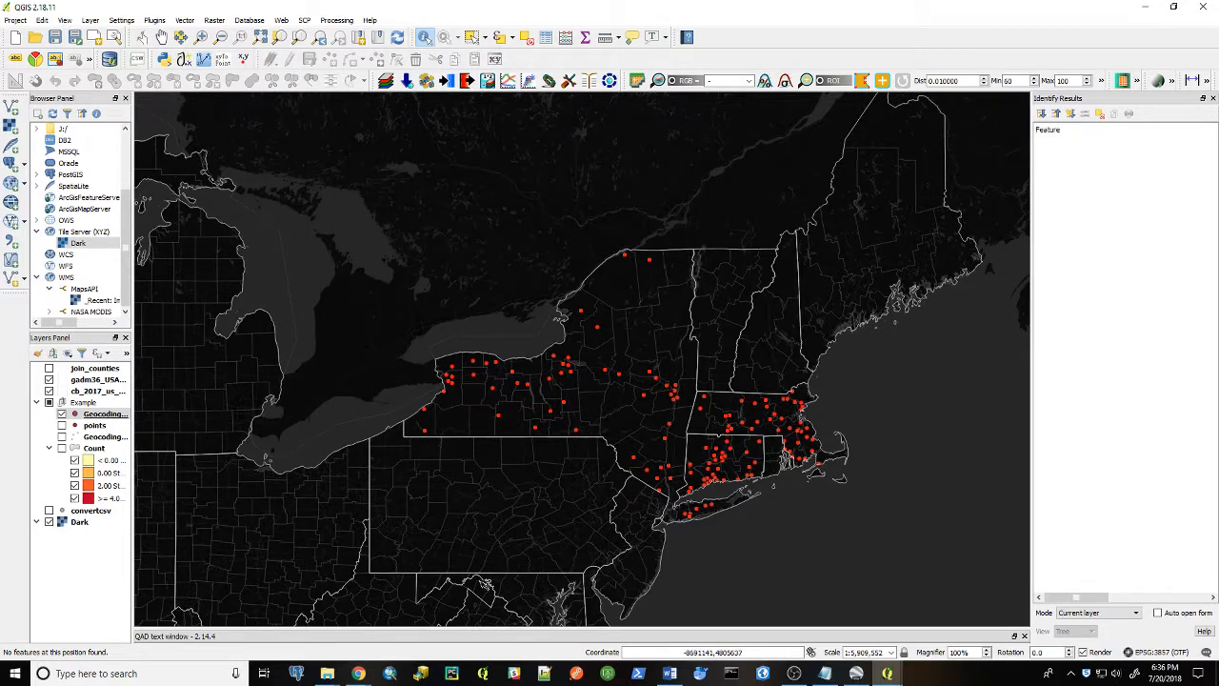
{"action": "scroll", "coordinate": [567, 545], "scroll_direction": "down", "scroll_amount": 1}
{"action": "left_click_drag", "start_coordinate": [540, 555], "coordinate": [686, 355]}
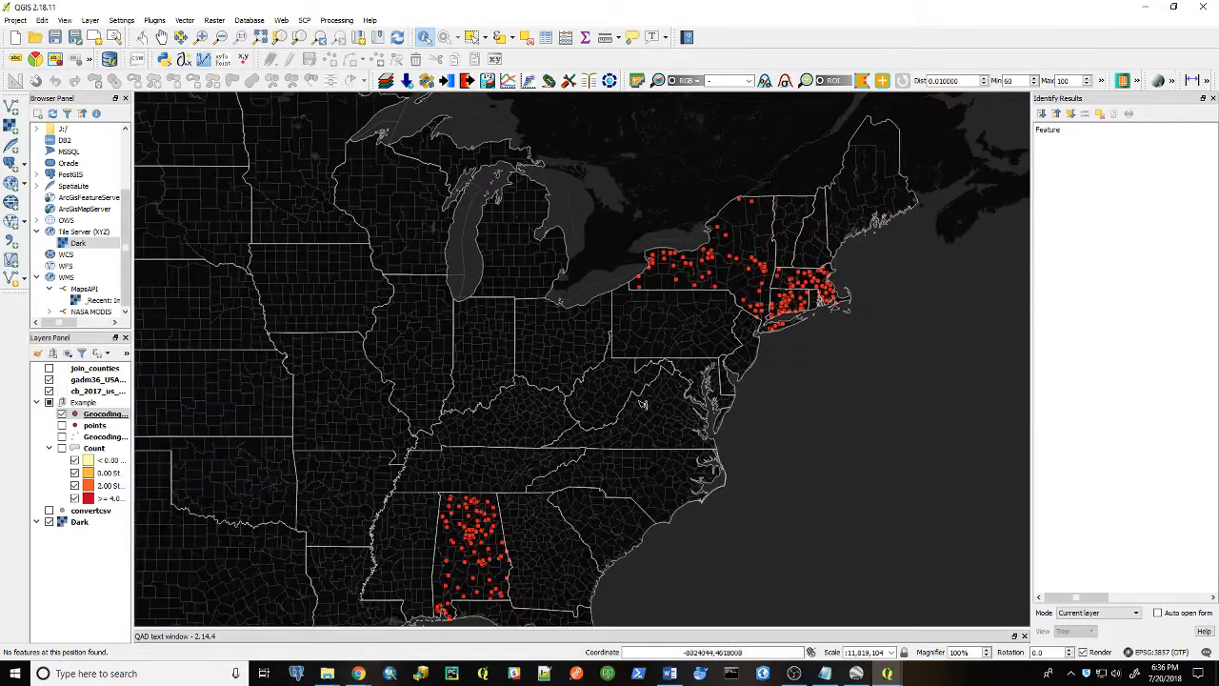
{"action": "left_click_drag", "start_coordinate": [587, 492], "coordinate": [673, 371]}
{"action": "scroll", "coordinate": [584, 427], "scroll_direction": "up", "scroll_amount": 2}
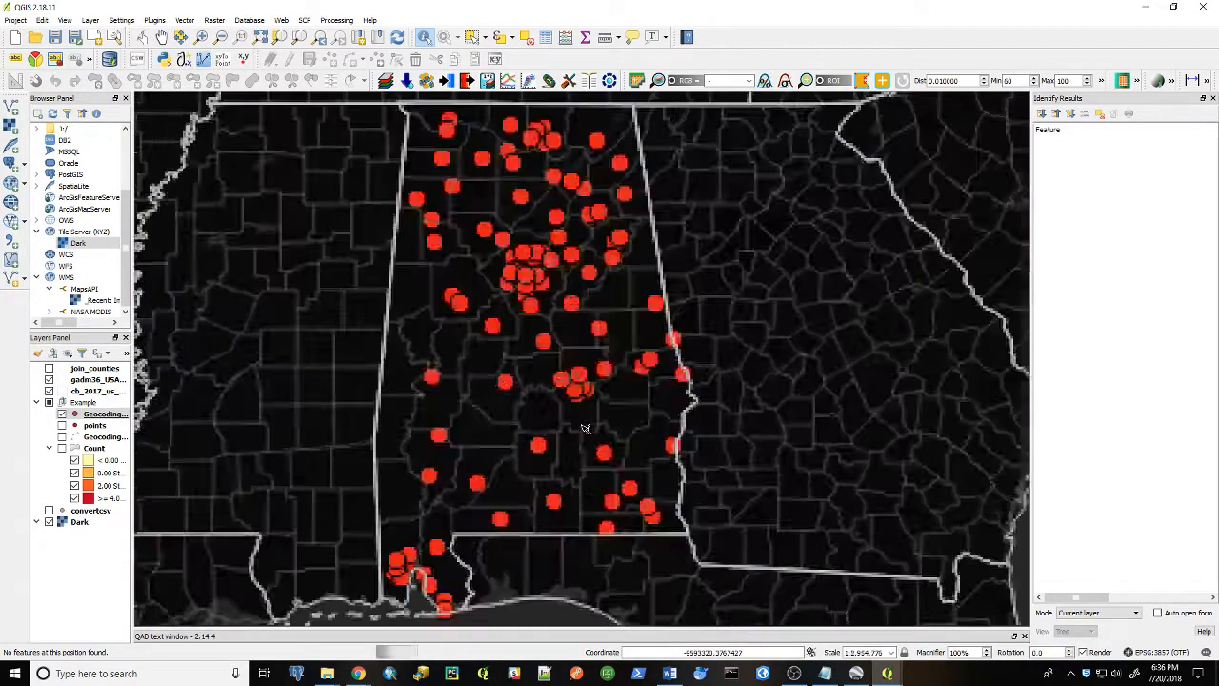
{"action": "left_click_drag", "start_coordinate": [582, 427], "coordinate": [641, 414]}
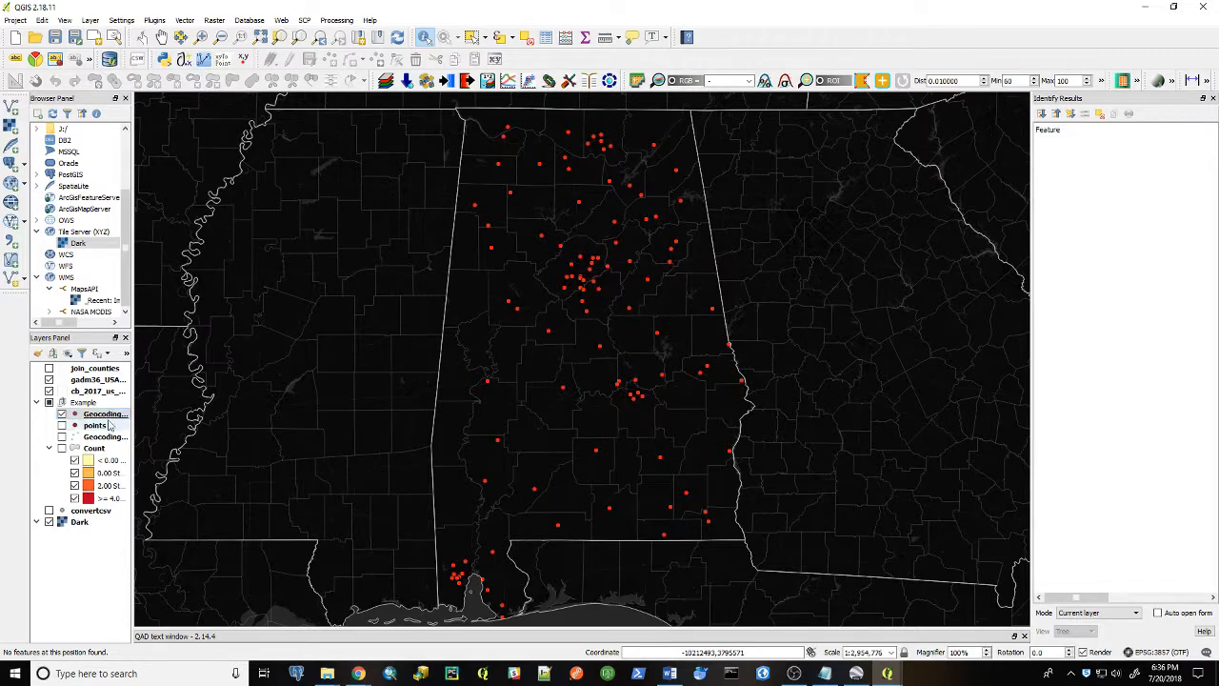
Turn on the Example layer group and toggle its layers to show the points and heatmap instead of the geocoded layer
{"action": "left_click", "coordinate": [48, 402]}
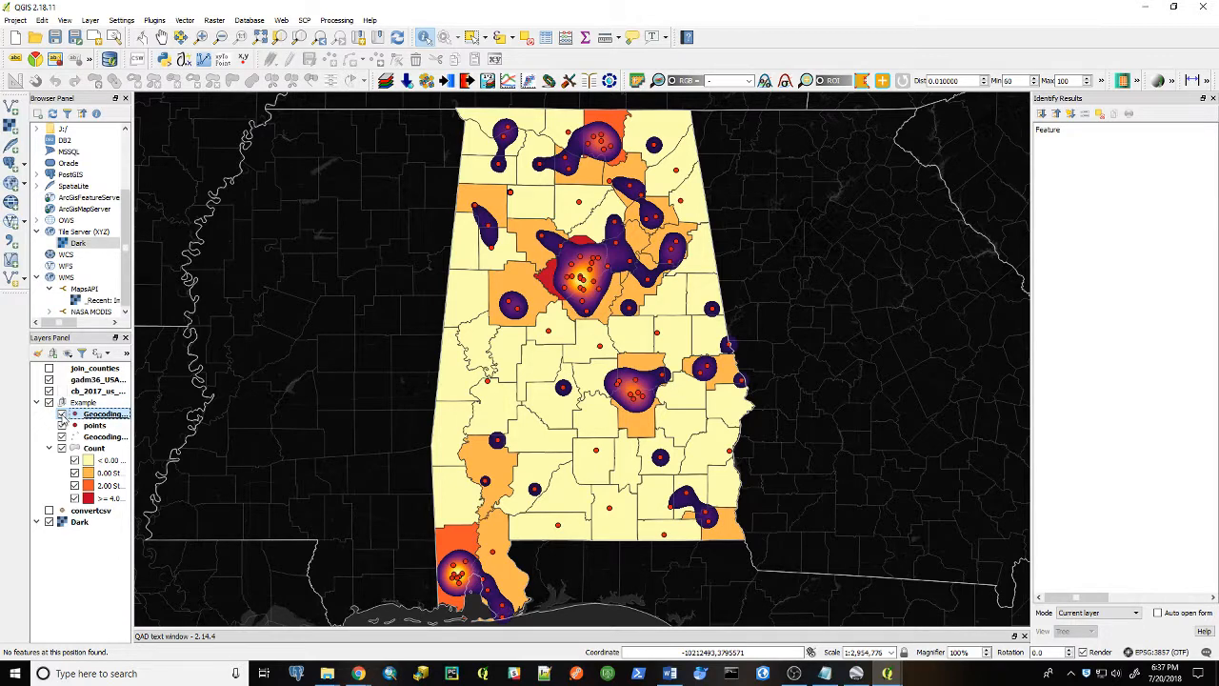
{"action": "left_click", "coordinate": [62, 414]}
{"action": "left_click", "coordinate": [62, 425]}
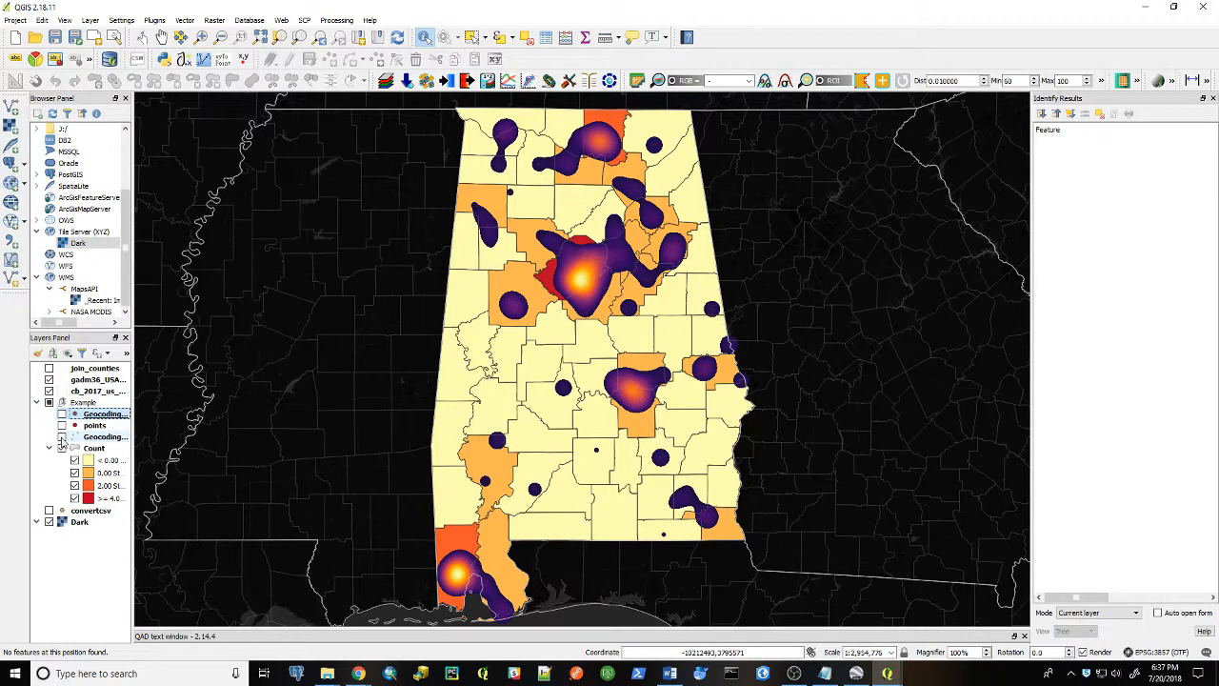
{"action": "left_click", "coordinate": [61, 436]}
{"action": "left_click", "coordinate": [62, 425]}
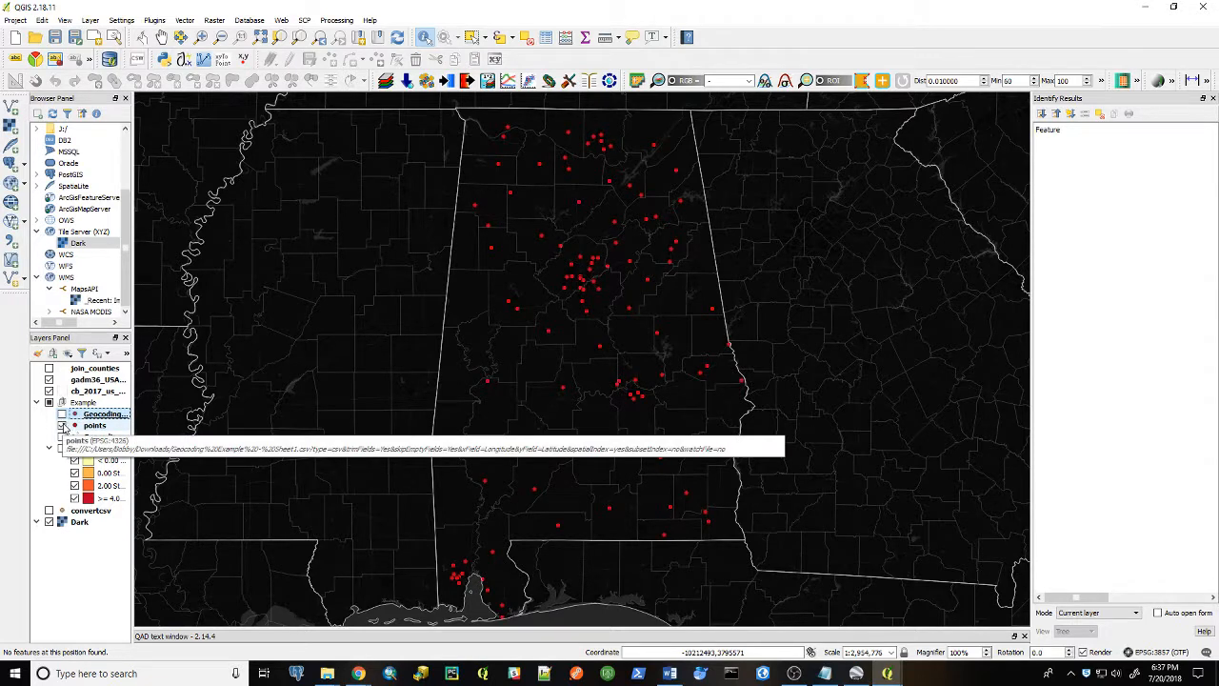
{"action": "left_click", "coordinate": [62, 436]}
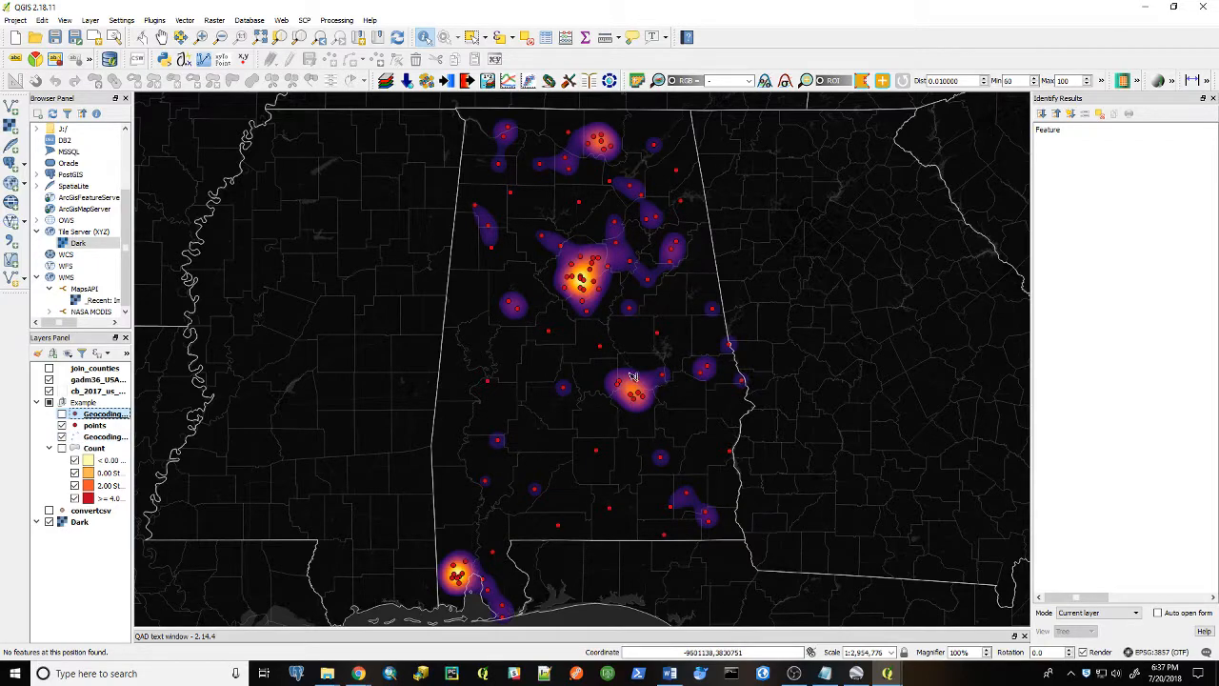
Zoom and pan between the Northeast and Alabama to examine the heatmap over the points
{"action": "scroll", "coordinate": [602, 291], "scroll_direction": "down", "scroll_amount": 2}
{"action": "left_click_drag", "start_coordinate": [661, 297], "coordinate": [549, 439]}
{"action": "left_click_drag", "start_coordinate": [705, 279], "coordinate": [622, 471]}
{"action": "scroll", "coordinate": [720, 427], "scroll_direction": "up", "scroll_amount": 4}
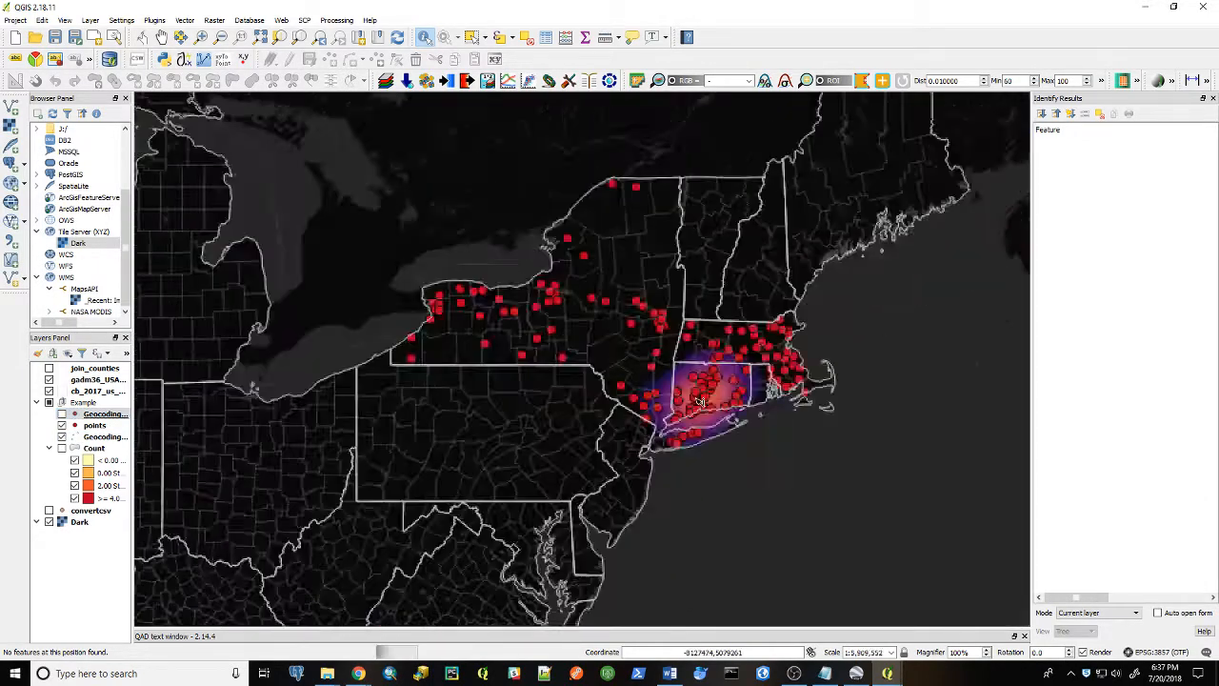
{"action": "scroll", "coordinate": [701, 409], "scroll_direction": "down", "scroll_amount": 2}
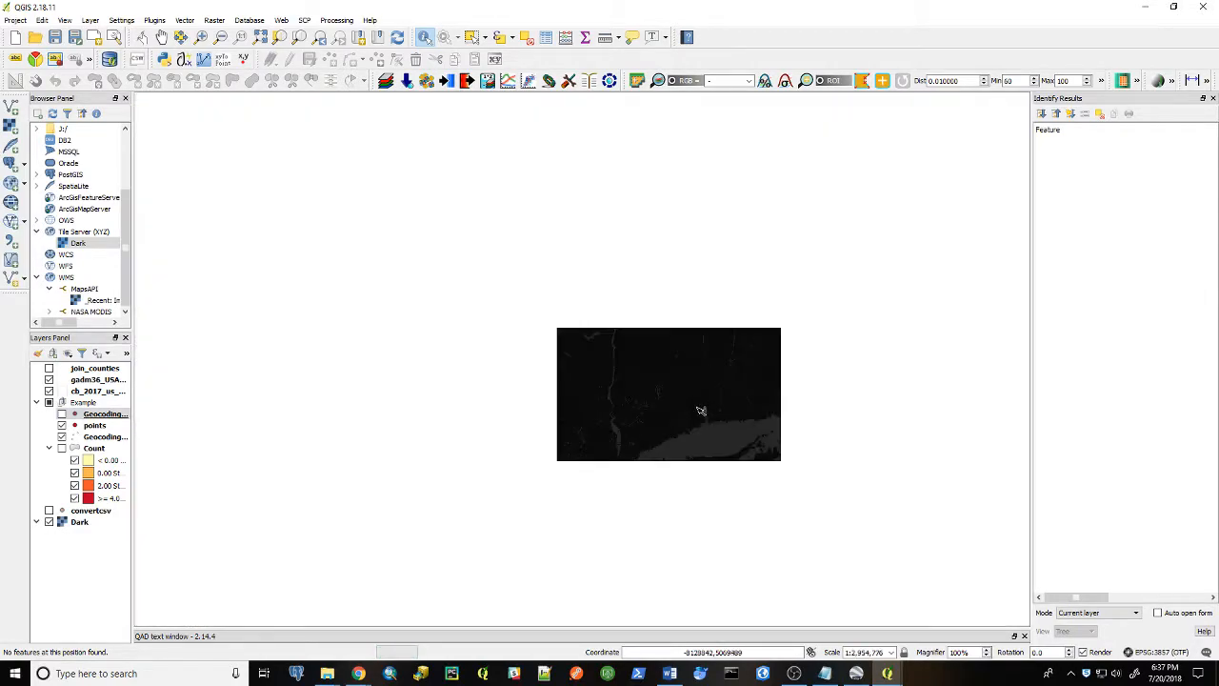
{"action": "scroll", "coordinate": [701, 409], "scroll_direction": "down", "scroll_amount": 1}
{"action": "left_click_drag", "start_coordinate": [651, 441], "coordinate": [886, 257]}
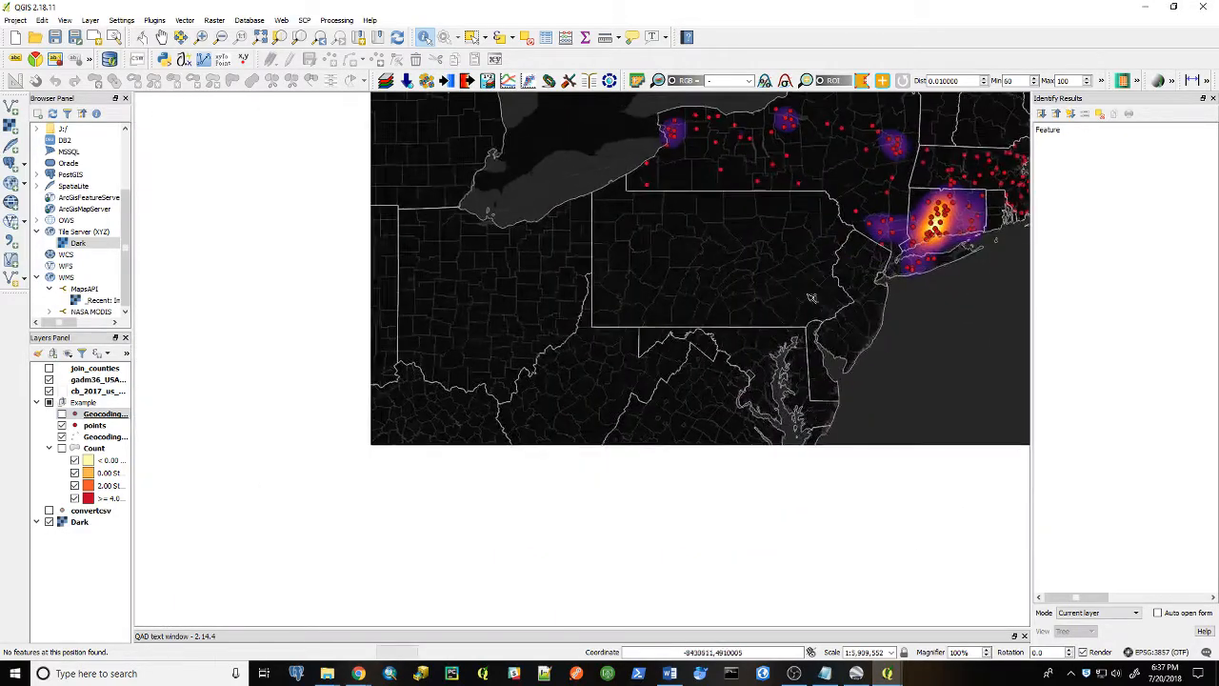
{"action": "left_click_drag", "start_coordinate": [644, 444], "coordinate": [774, 269]}
{"action": "left_click_drag", "start_coordinate": [507, 447], "coordinate": [702, 343]}
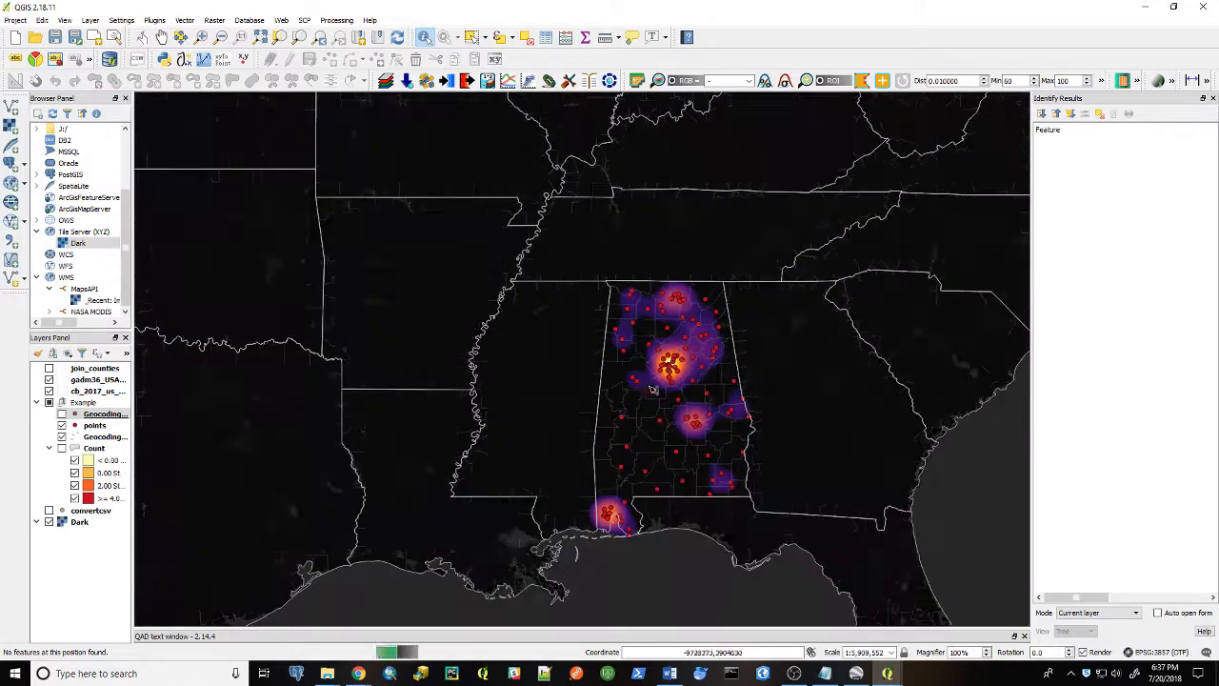
{"action": "scroll", "coordinate": [695, 376], "scroll_direction": "up", "scroll_amount": 2}
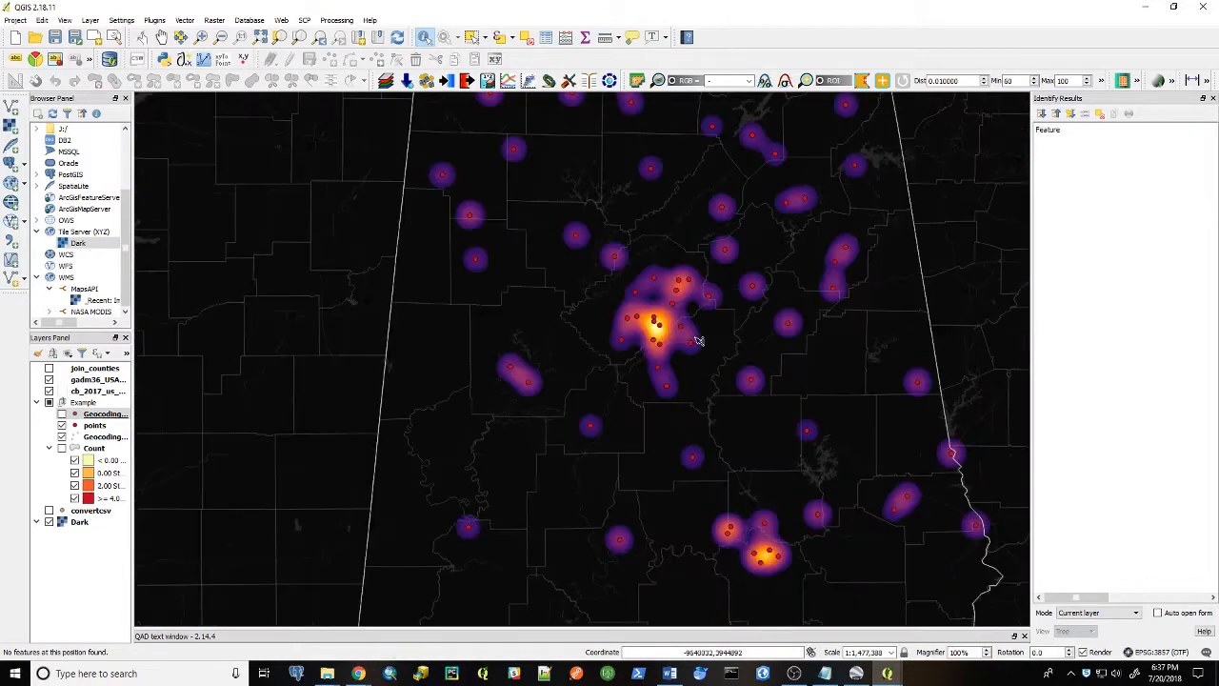
{"action": "scroll", "coordinate": [657, 379], "scroll_direction": "up", "scroll_amount": 2}
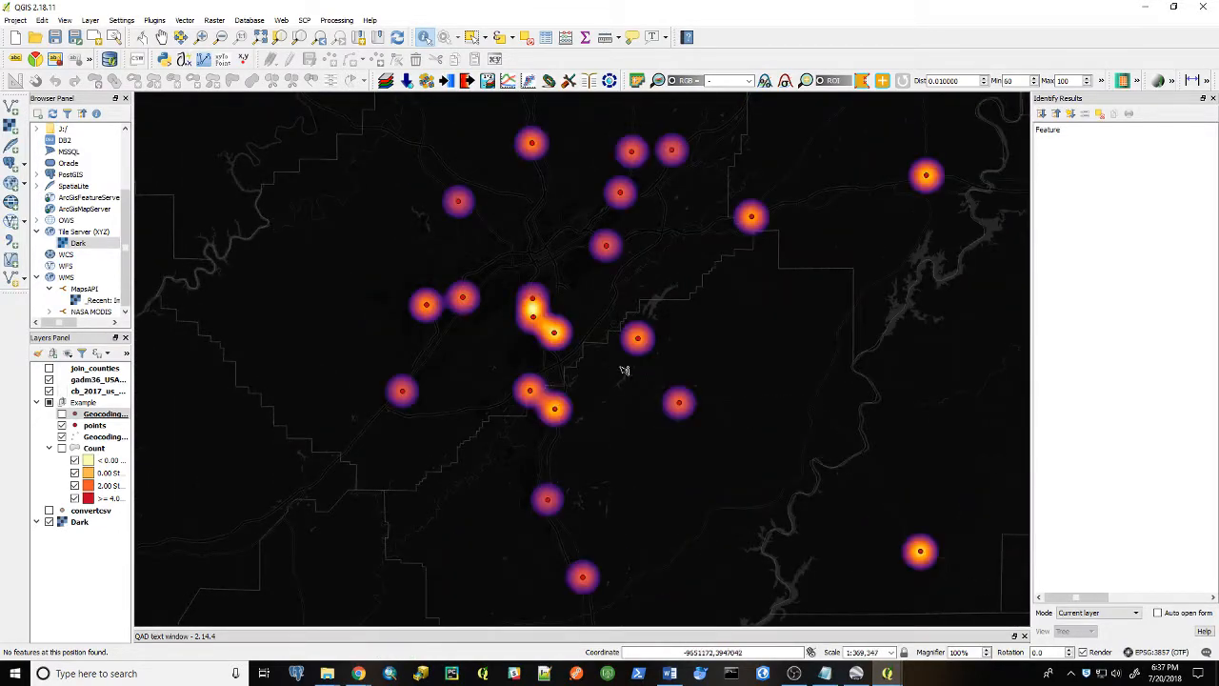
{"action": "scroll", "coordinate": [591, 345], "scroll_direction": "down", "scroll_amount": 3}
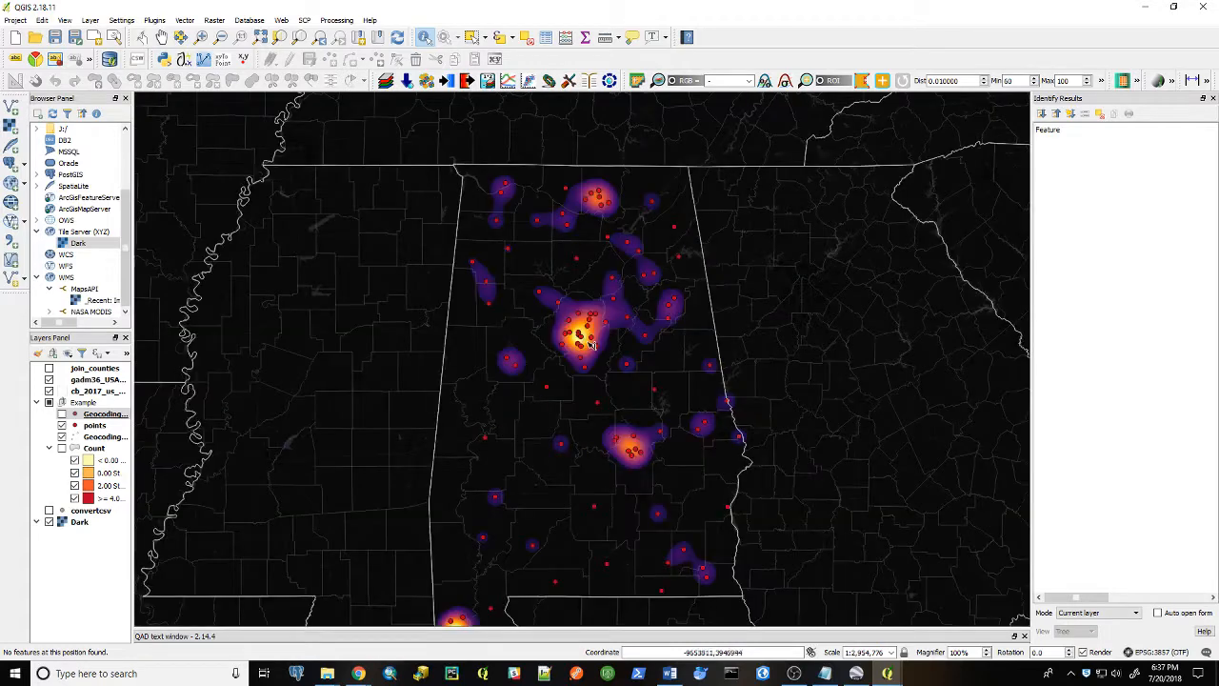
{"action": "scroll", "coordinate": [591, 344], "scroll_direction": "down", "scroll_amount": 1}
{"action": "left_click_drag", "start_coordinate": [599, 373], "coordinate": [626, 327]}
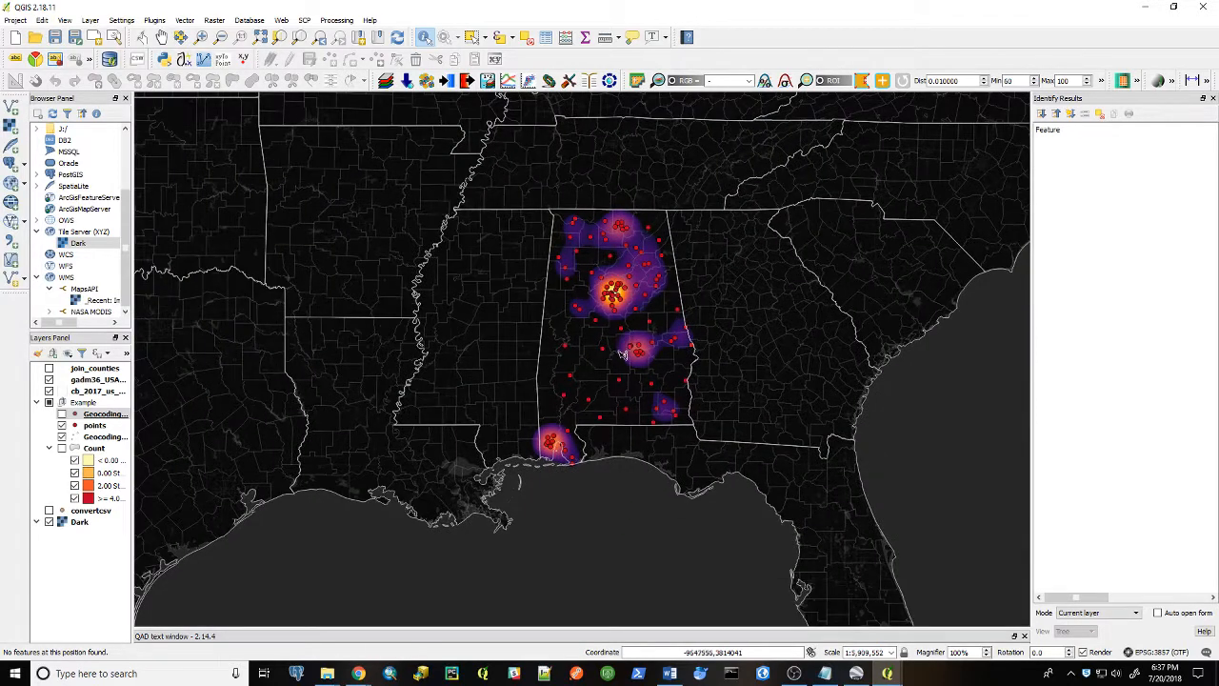
{"action": "scroll", "coordinate": [627, 331], "scroll_direction": "up", "scroll_amount": 1}
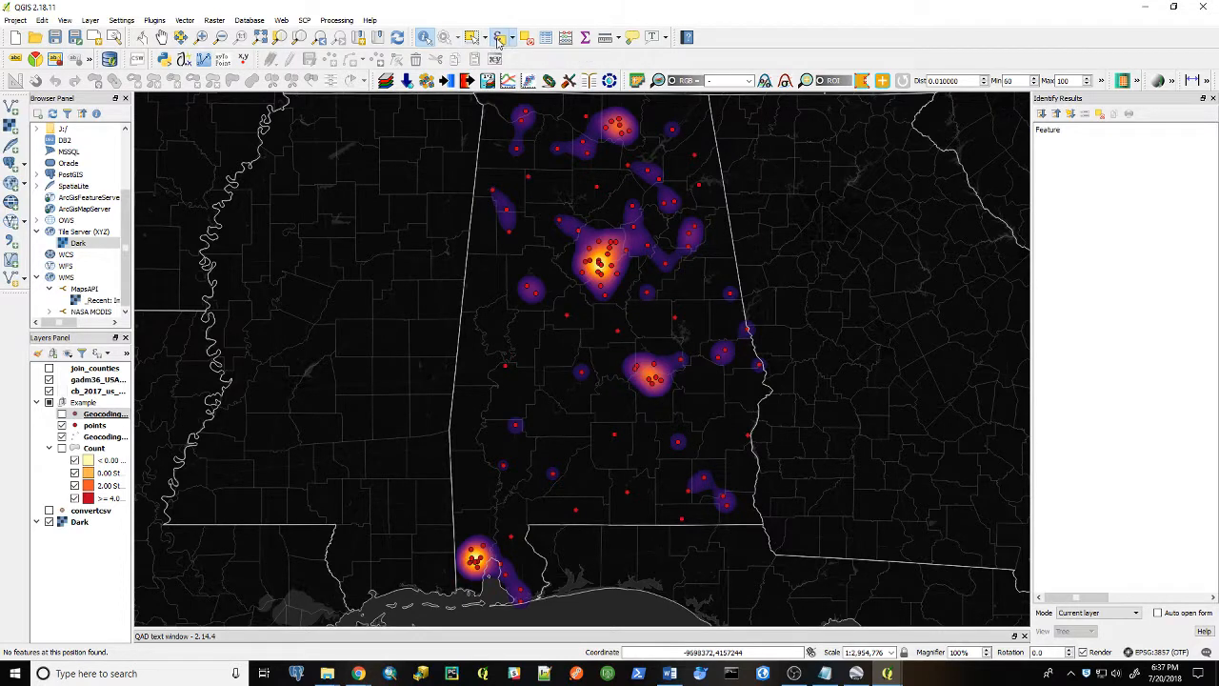
Identify a point in northern Alabama and widen the results panel to read its attributes
{"action": "left_click", "coordinate": [431, 40]}
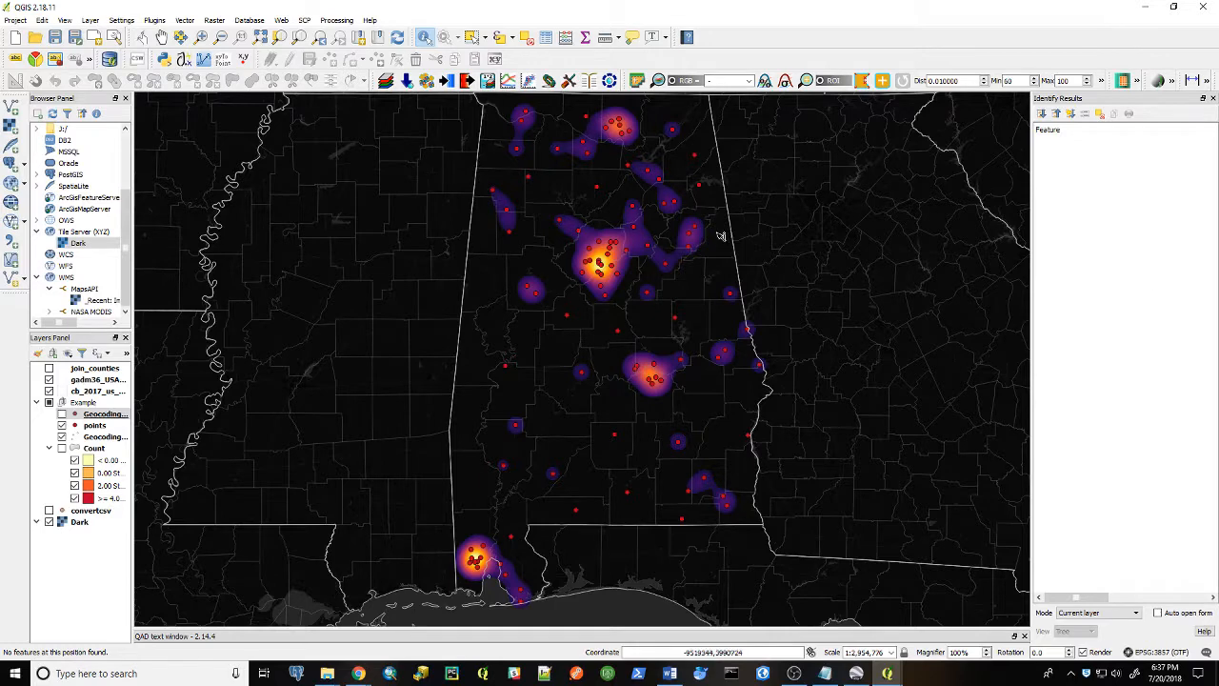
{"action": "left_click", "coordinate": [667, 205]}
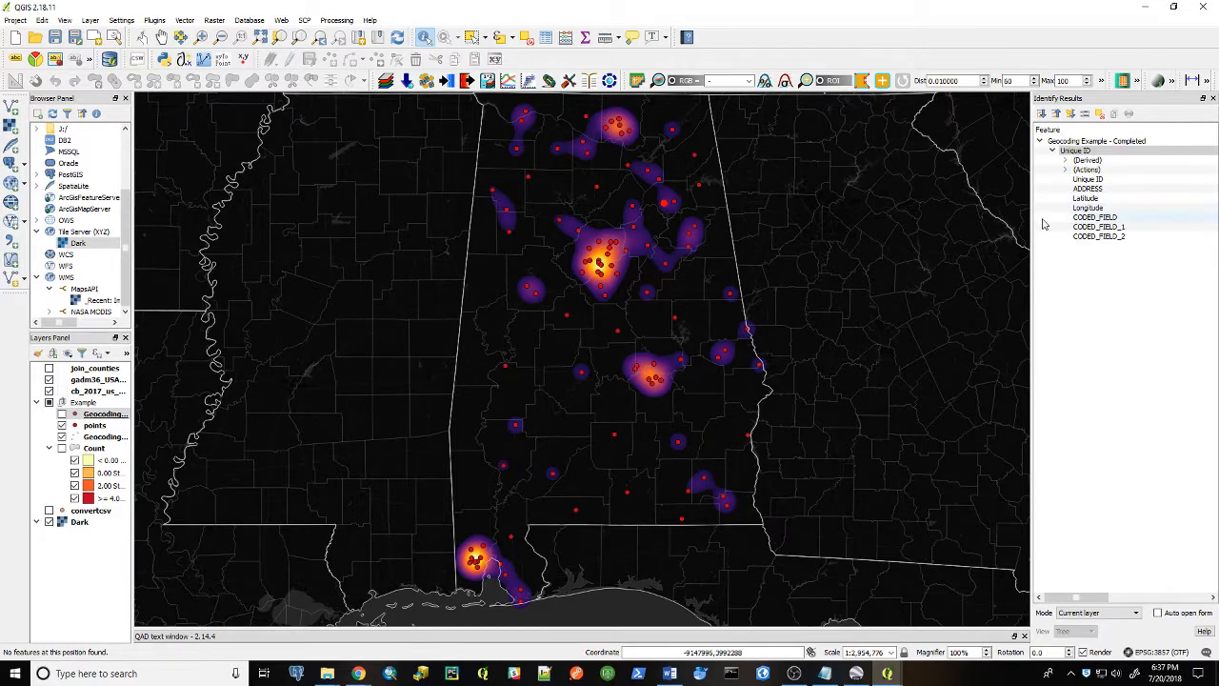
{"action": "left_click_drag", "start_coordinate": [1032, 225], "coordinate": [600, 195]}
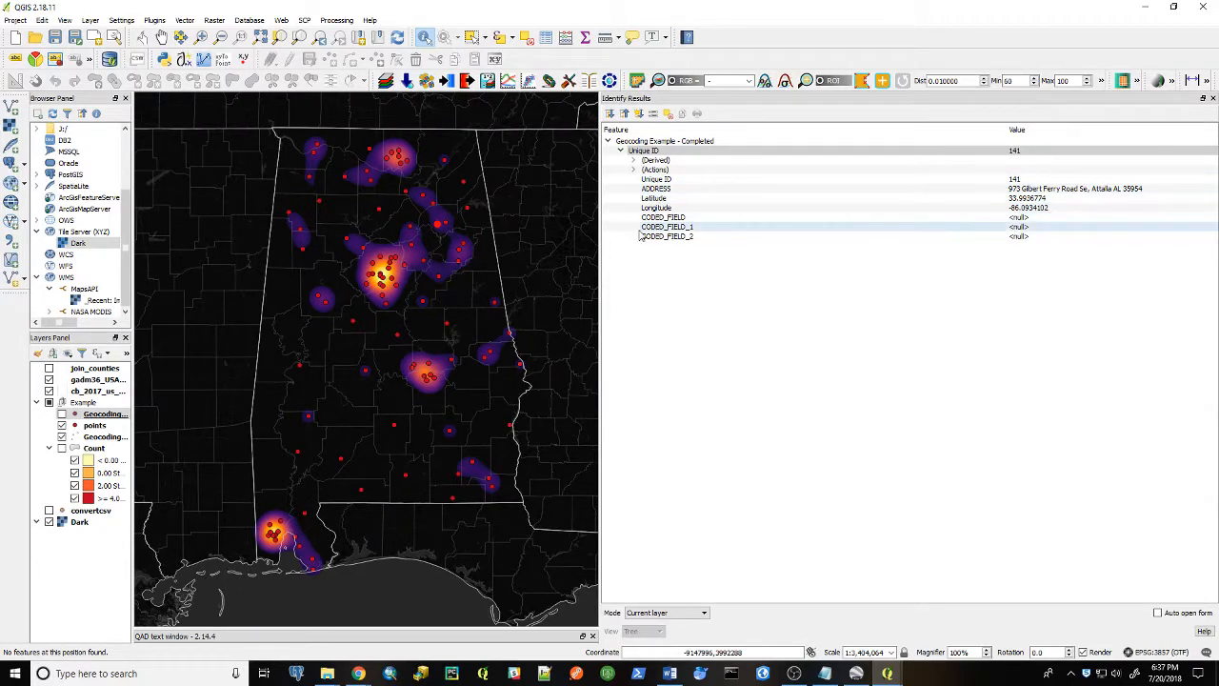
{"action": "left_click_drag", "start_coordinate": [598, 216], "coordinate": [895, 214]}
{"action": "left_click", "coordinate": [716, 355]}
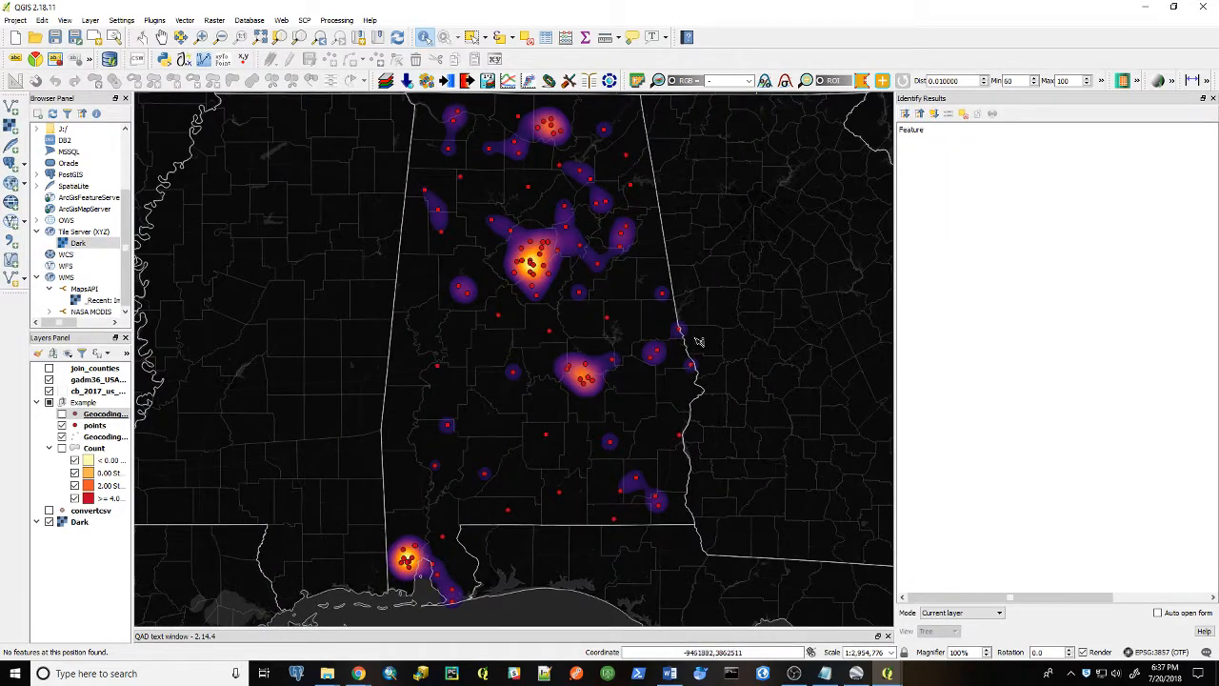
Turn on the Count county choropleth layer and hide the heatmap and points layers over Alabama
{"action": "left_click_drag", "start_coordinate": [626, 330], "coordinate": [624, 377]}
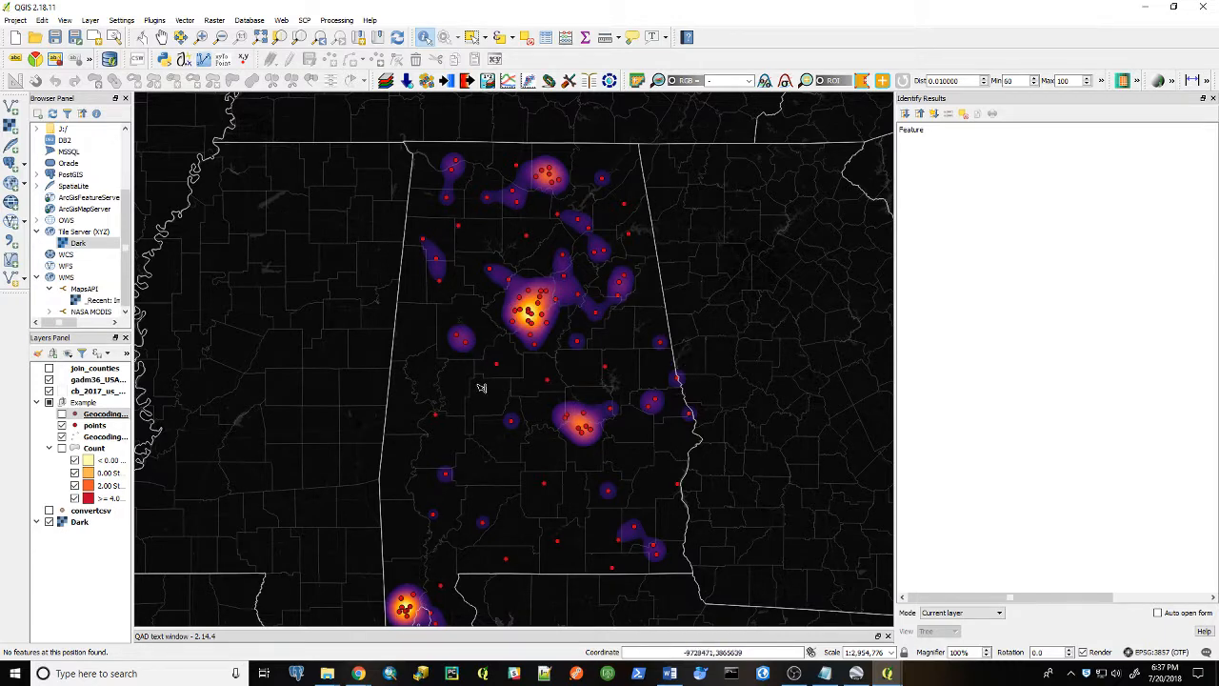
{"action": "left_click_drag", "start_coordinate": [511, 419], "coordinate": [533, 369]}
{"action": "scroll", "coordinate": [533, 369], "scroll_direction": "down", "scroll_amount": 1}
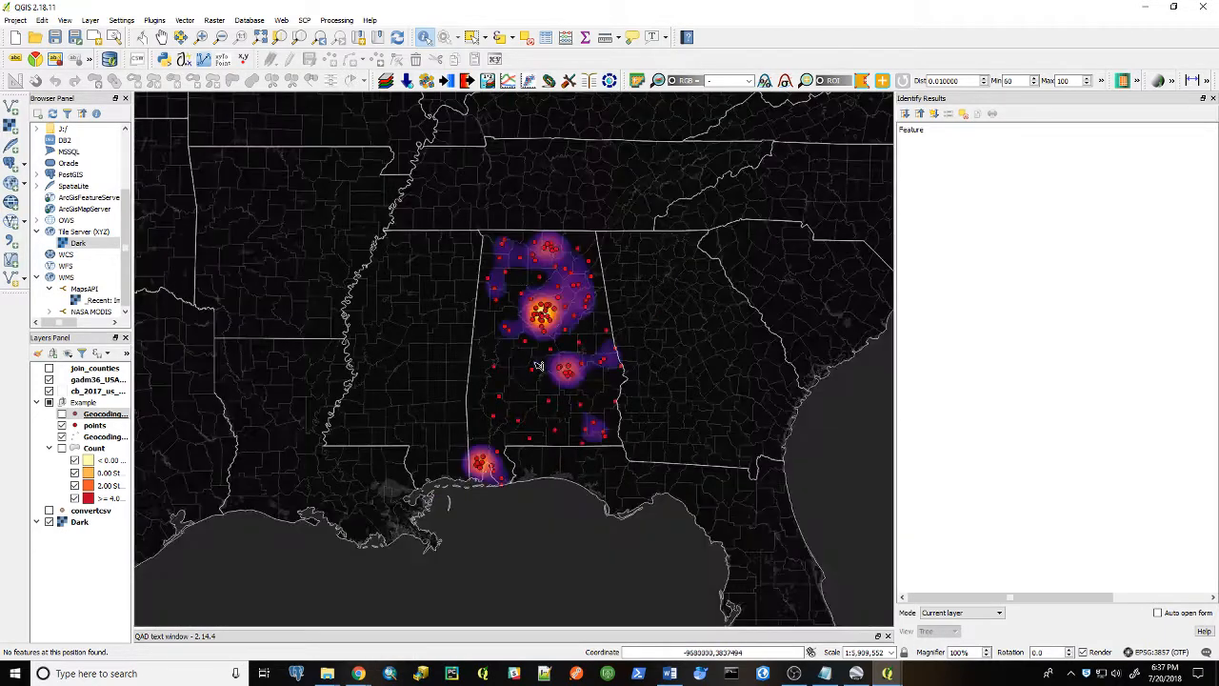
{"action": "scroll", "coordinate": [536, 370], "scroll_direction": "up", "scroll_amount": 1}
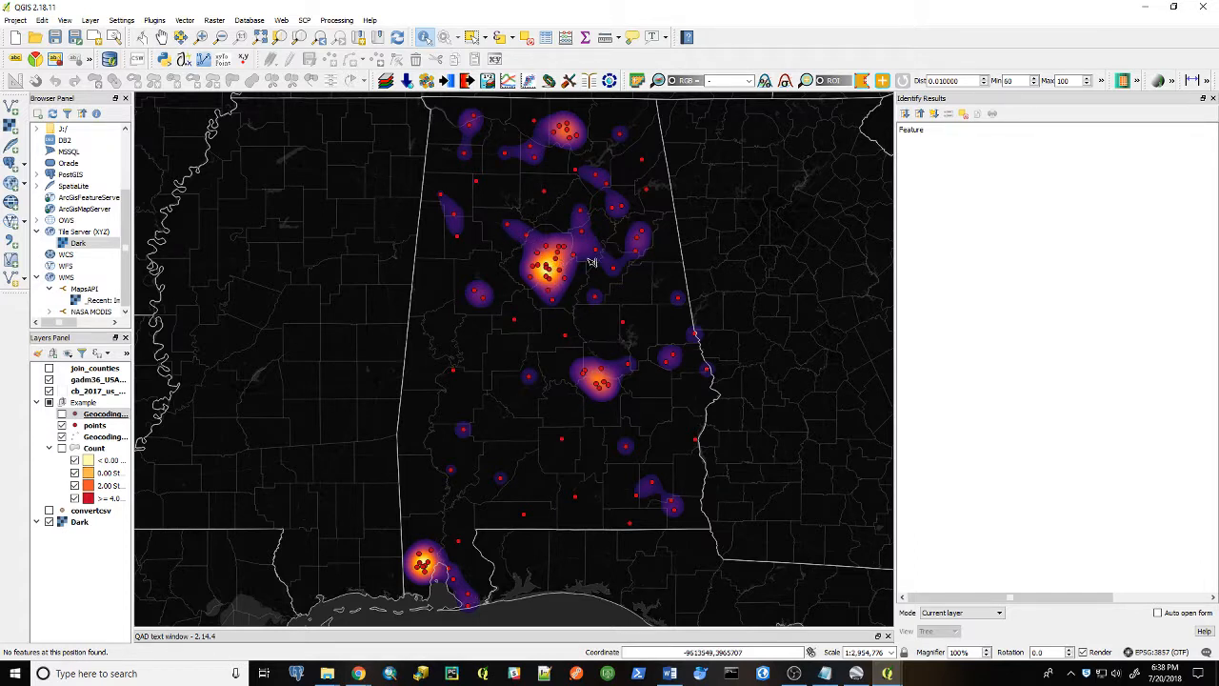
{"action": "left_click_drag", "start_coordinate": [590, 262], "coordinate": [581, 286]}
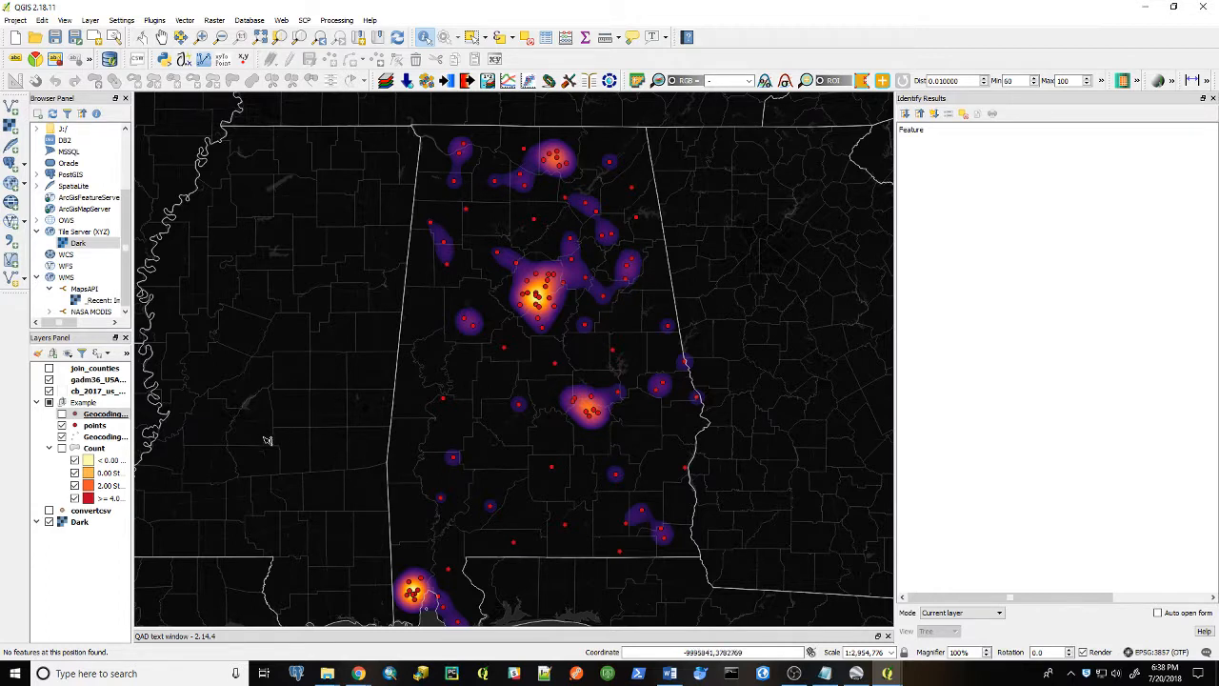
{"action": "left_click", "coordinate": [62, 449]}
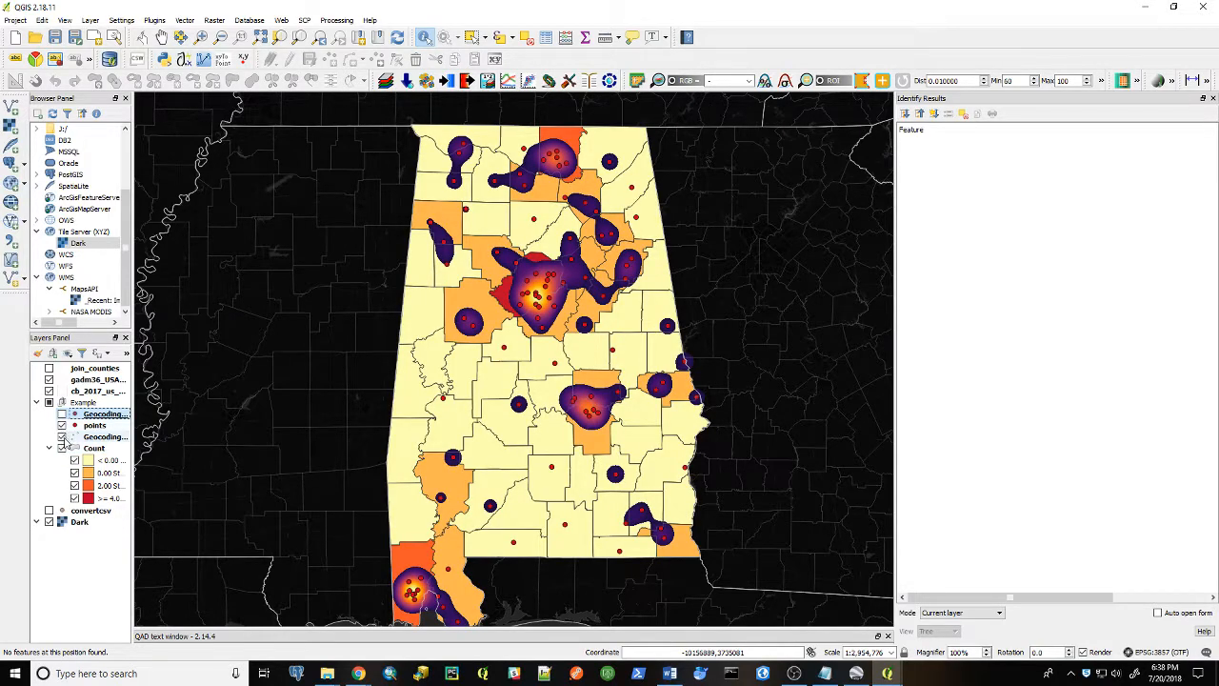
{"action": "left_click", "coordinate": [62, 436]}
{"action": "left_click", "coordinate": [62, 425]}
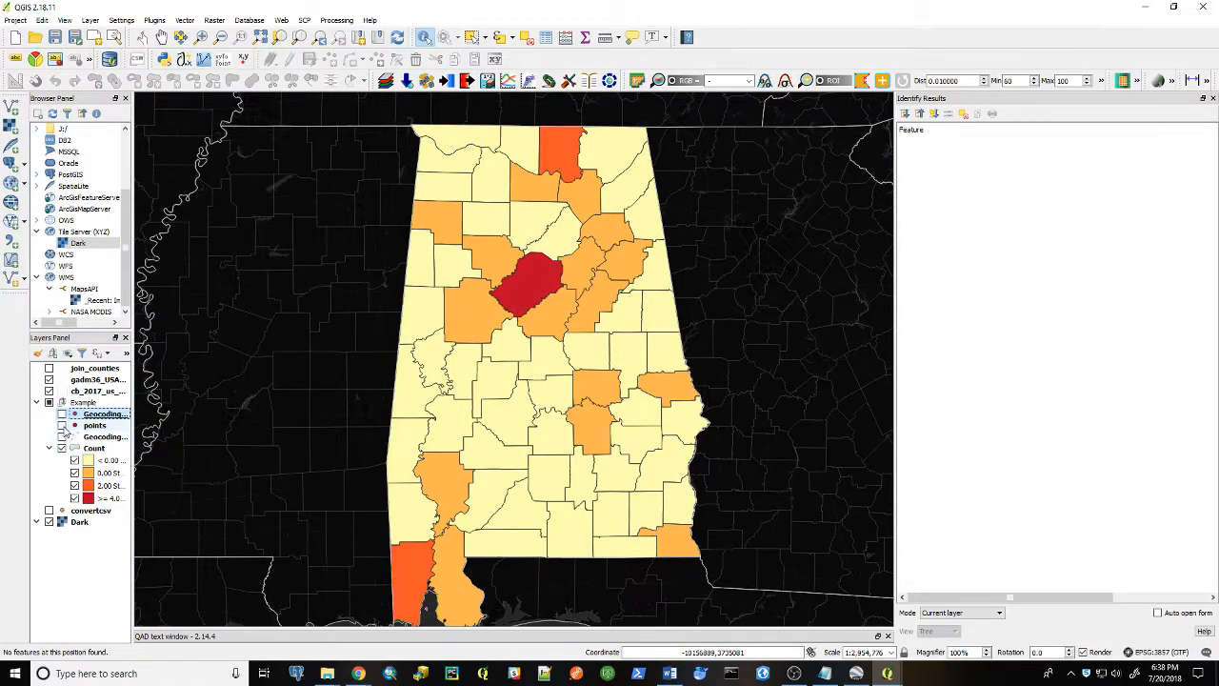
Turn the points layer back on to show the addresses over the Count choropleth
{"action": "left_click_drag", "start_coordinate": [521, 428], "coordinate": [528, 410]}
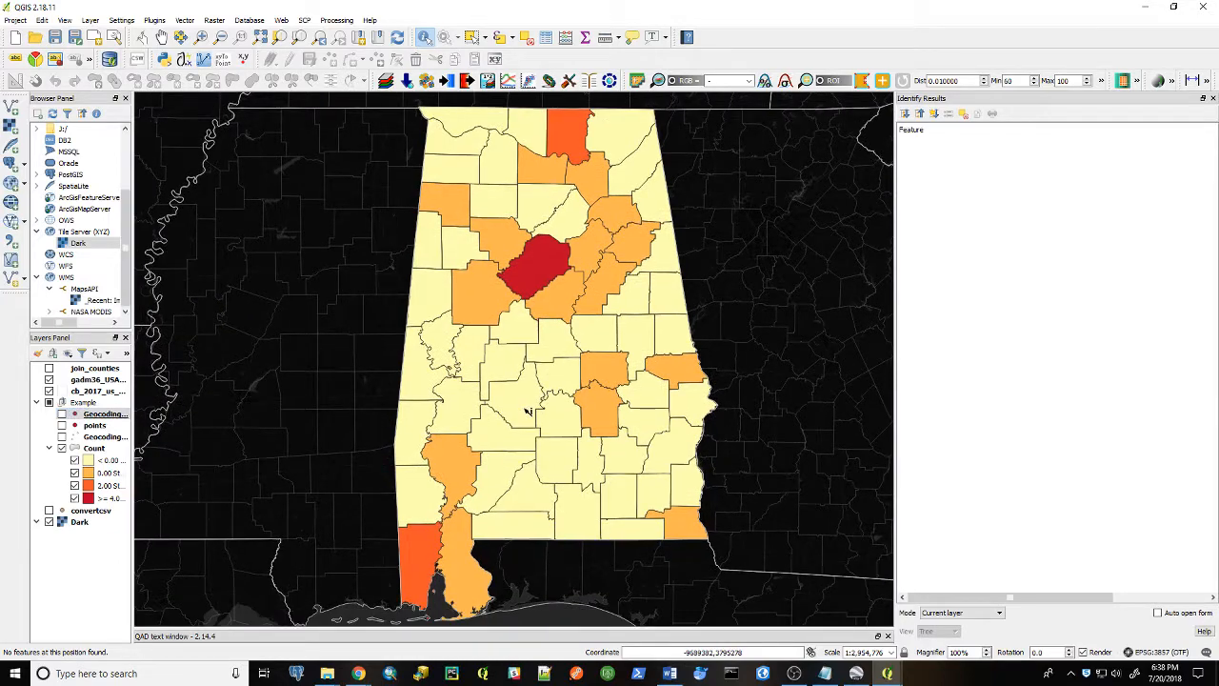
{"action": "scroll", "coordinate": [526, 409], "scroll_direction": "down", "scroll_amount": 1}
{"action": "scroll", "coordinate": [523, 412], "scroll_direction": "up", "scroll_amount": 1}
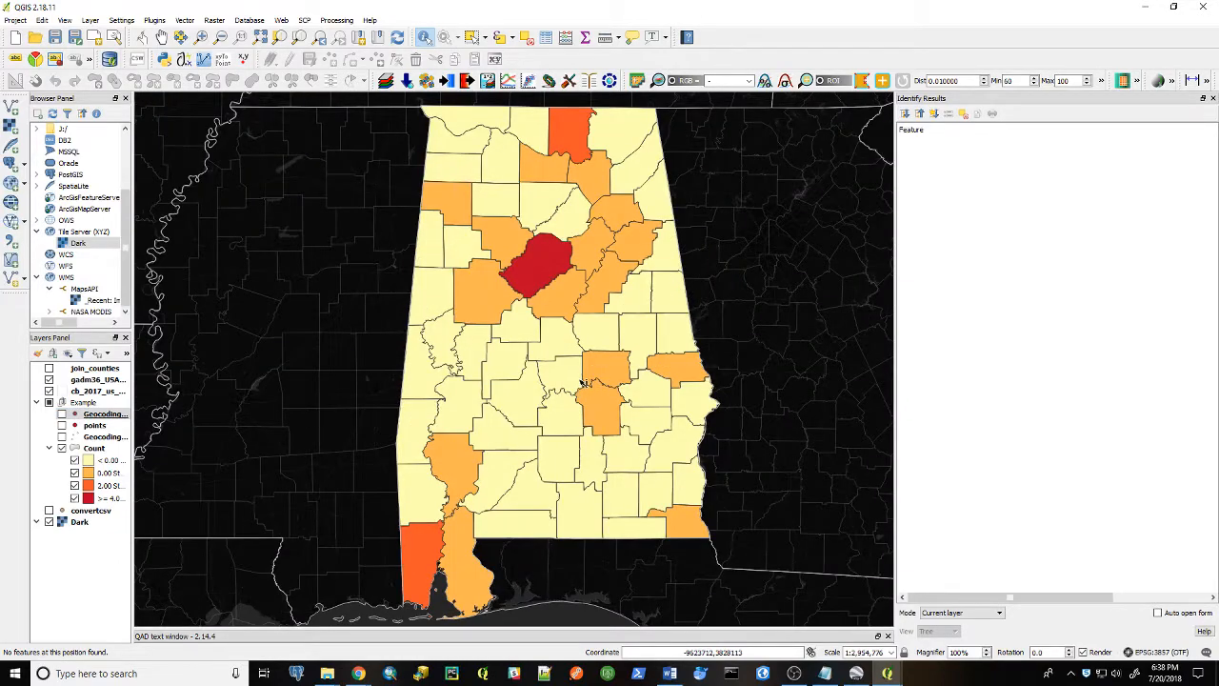
{"action": "left_click_drag", "start_coordinate": [582, 383], "coordinate": [579, 394]}
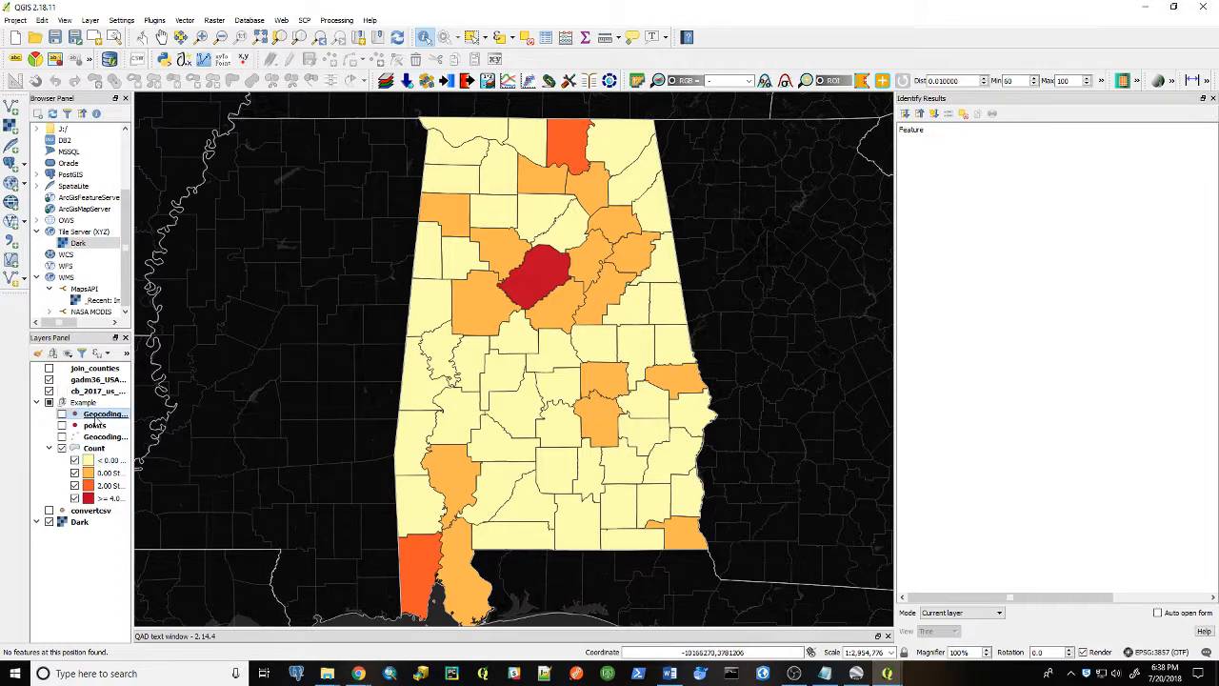
{"action": "left_click", "coordinate": [62, 426]}
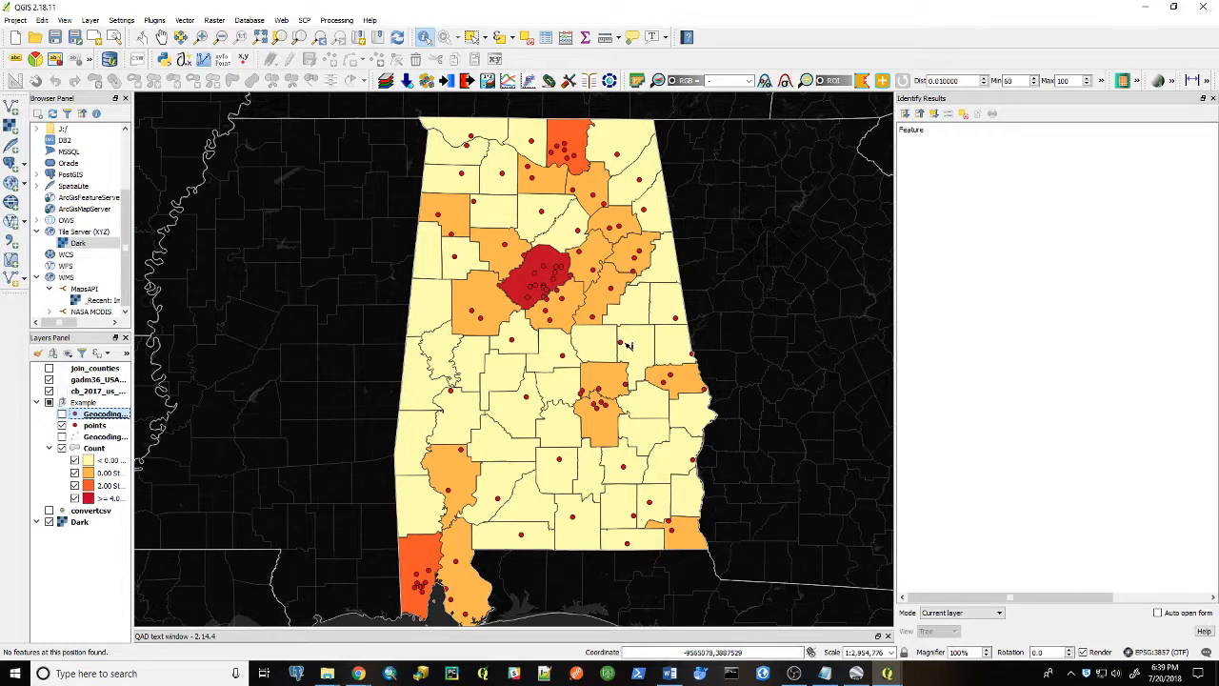
Change the Count layer's graduated color ramp to Greens and apply it
{"action": "right_click", "coordinate": [98, 454]}
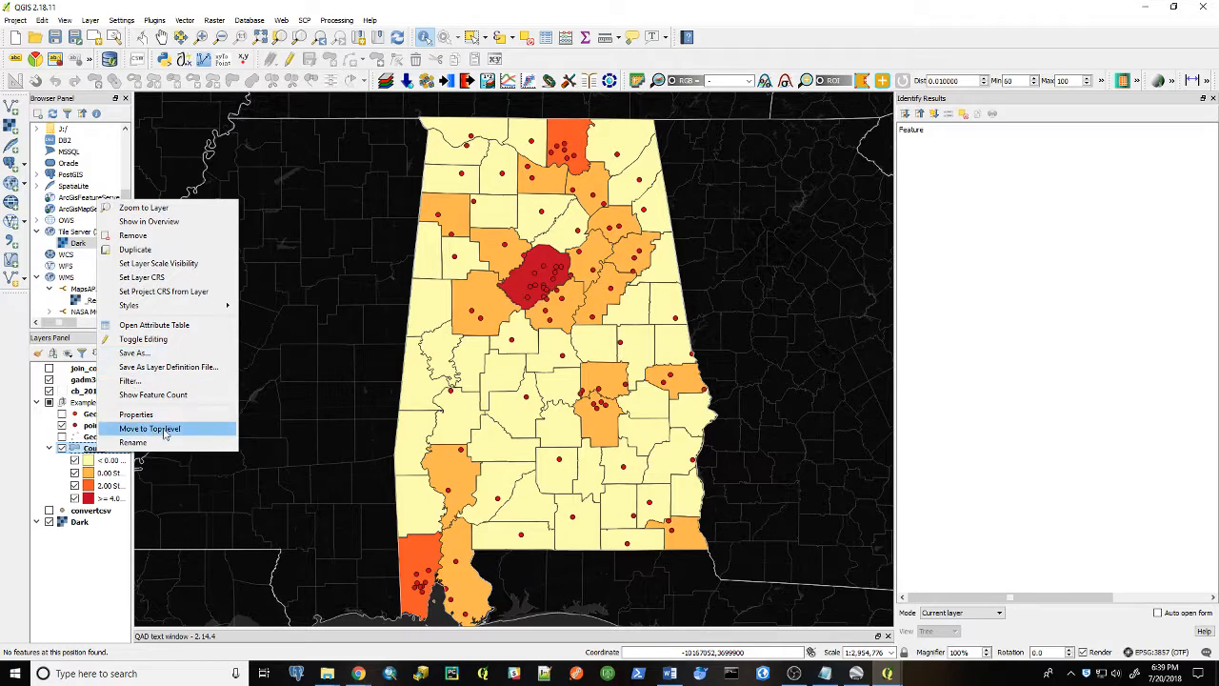
{"action": "key", "text": "Escape"}
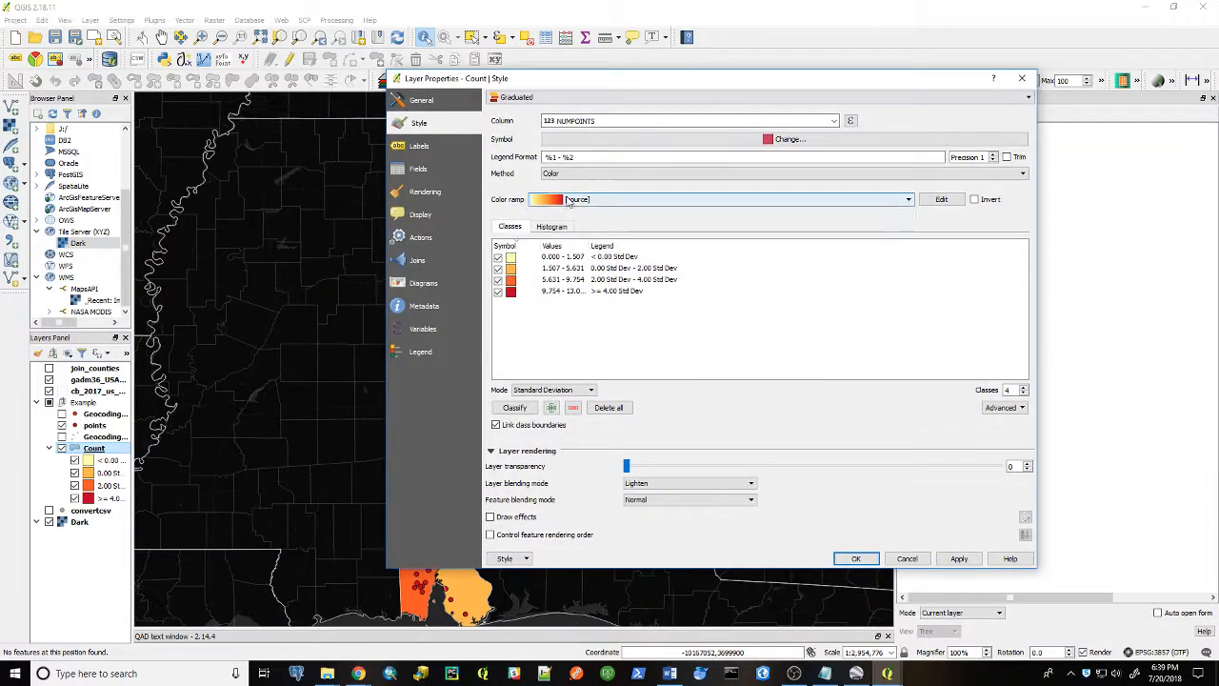
{"action": "left_click", "coordinate": [576, 199]}
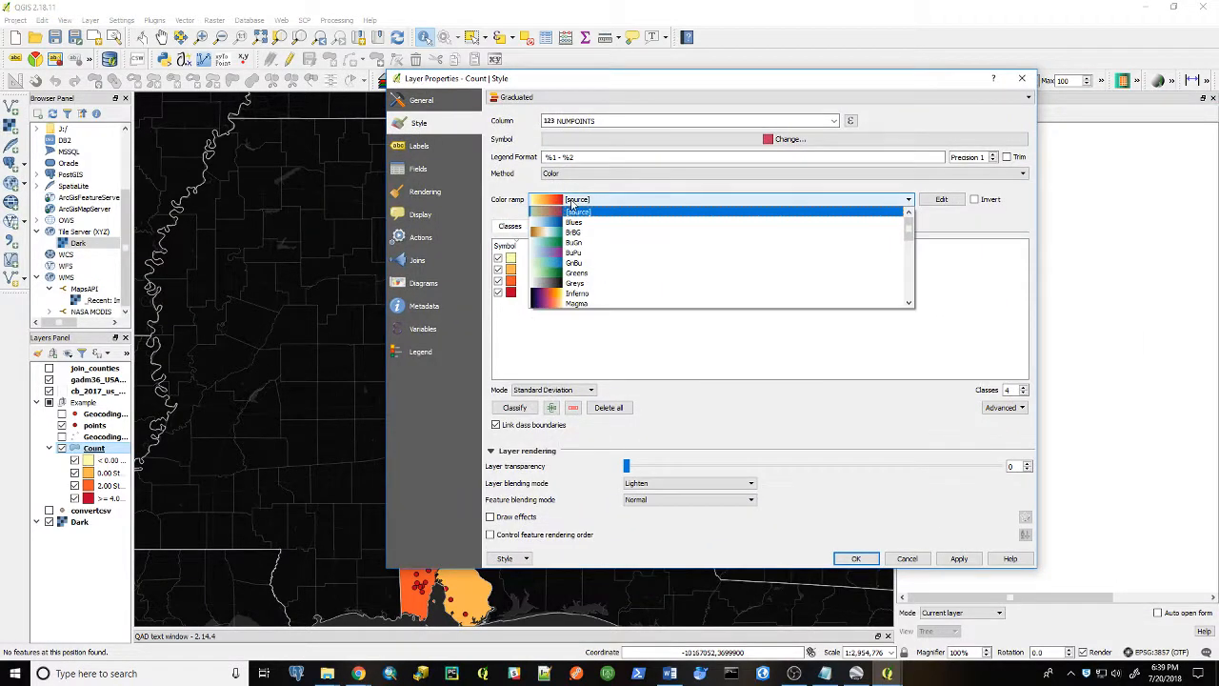
{"action": "left_click", "coordinate": [574, 272]}
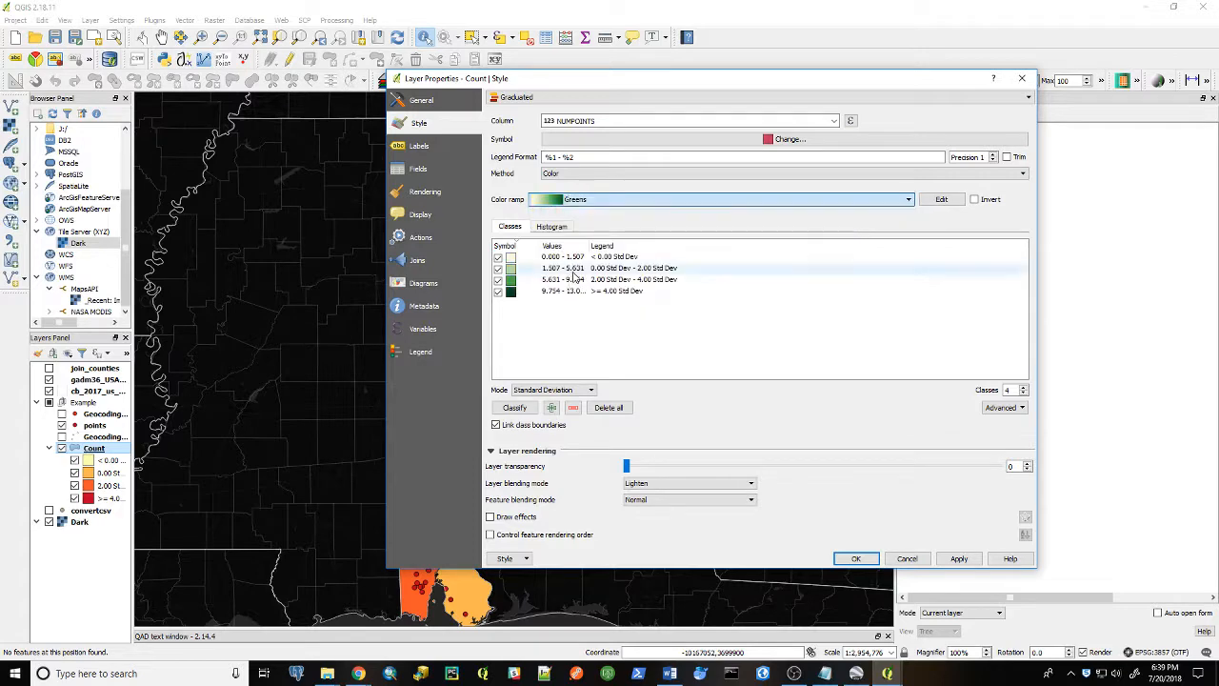
{"action": "left_click", "coordinate": [960, 559]}
{"action": "left_click", "coordinate": [855, 560]}
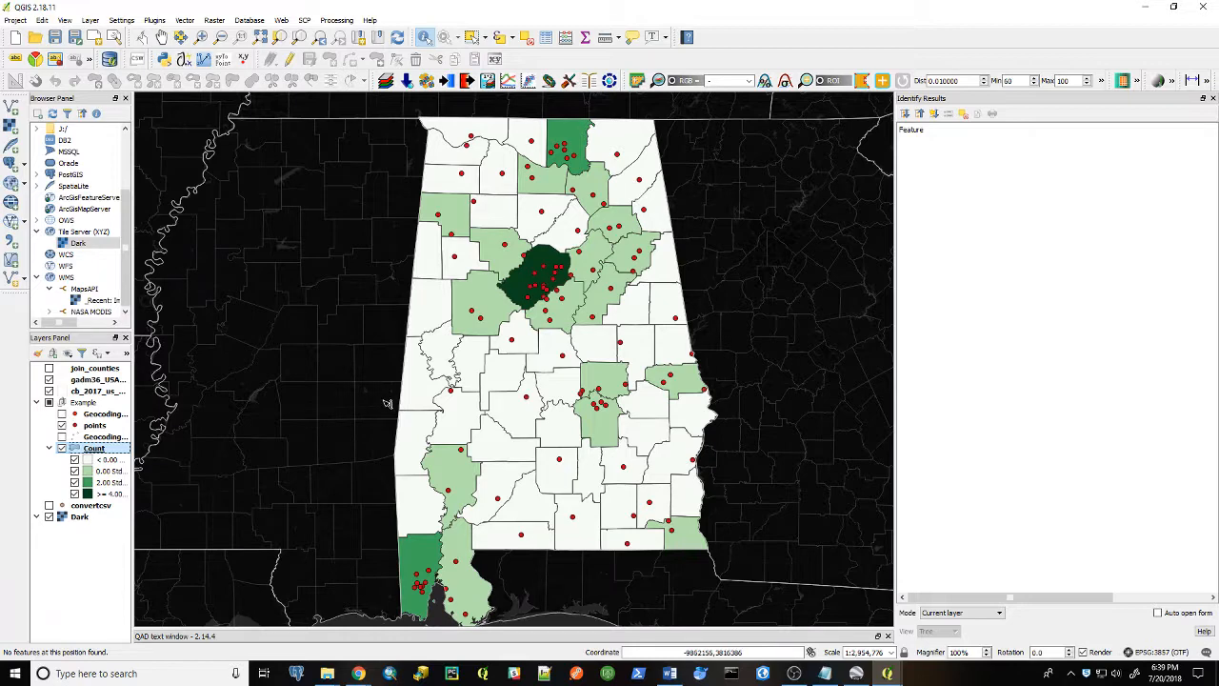
{"action": "mouse_move", "coordinate": [387, 405]}
{"action": "left_mouse_down"}
{"action": "mouse_move", "coordinate": [371, 386]}
{"action": "mouse_move", "coordinate": [373, 399]}
{"action": "left_mouse_up"}
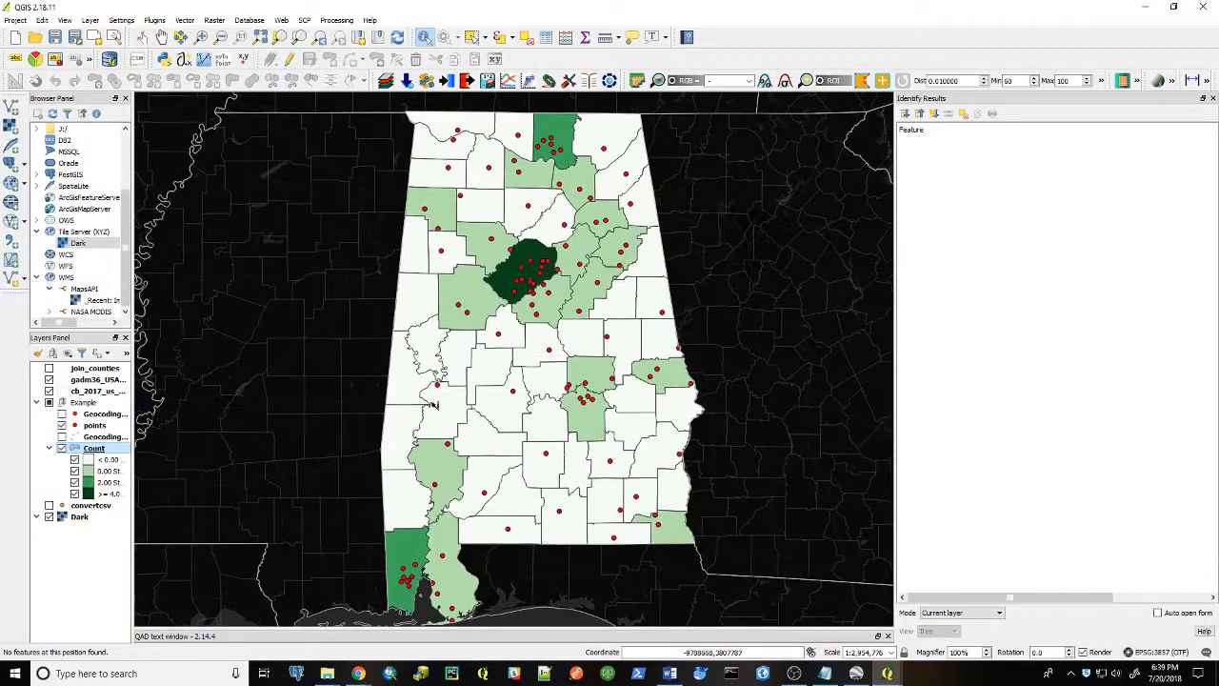